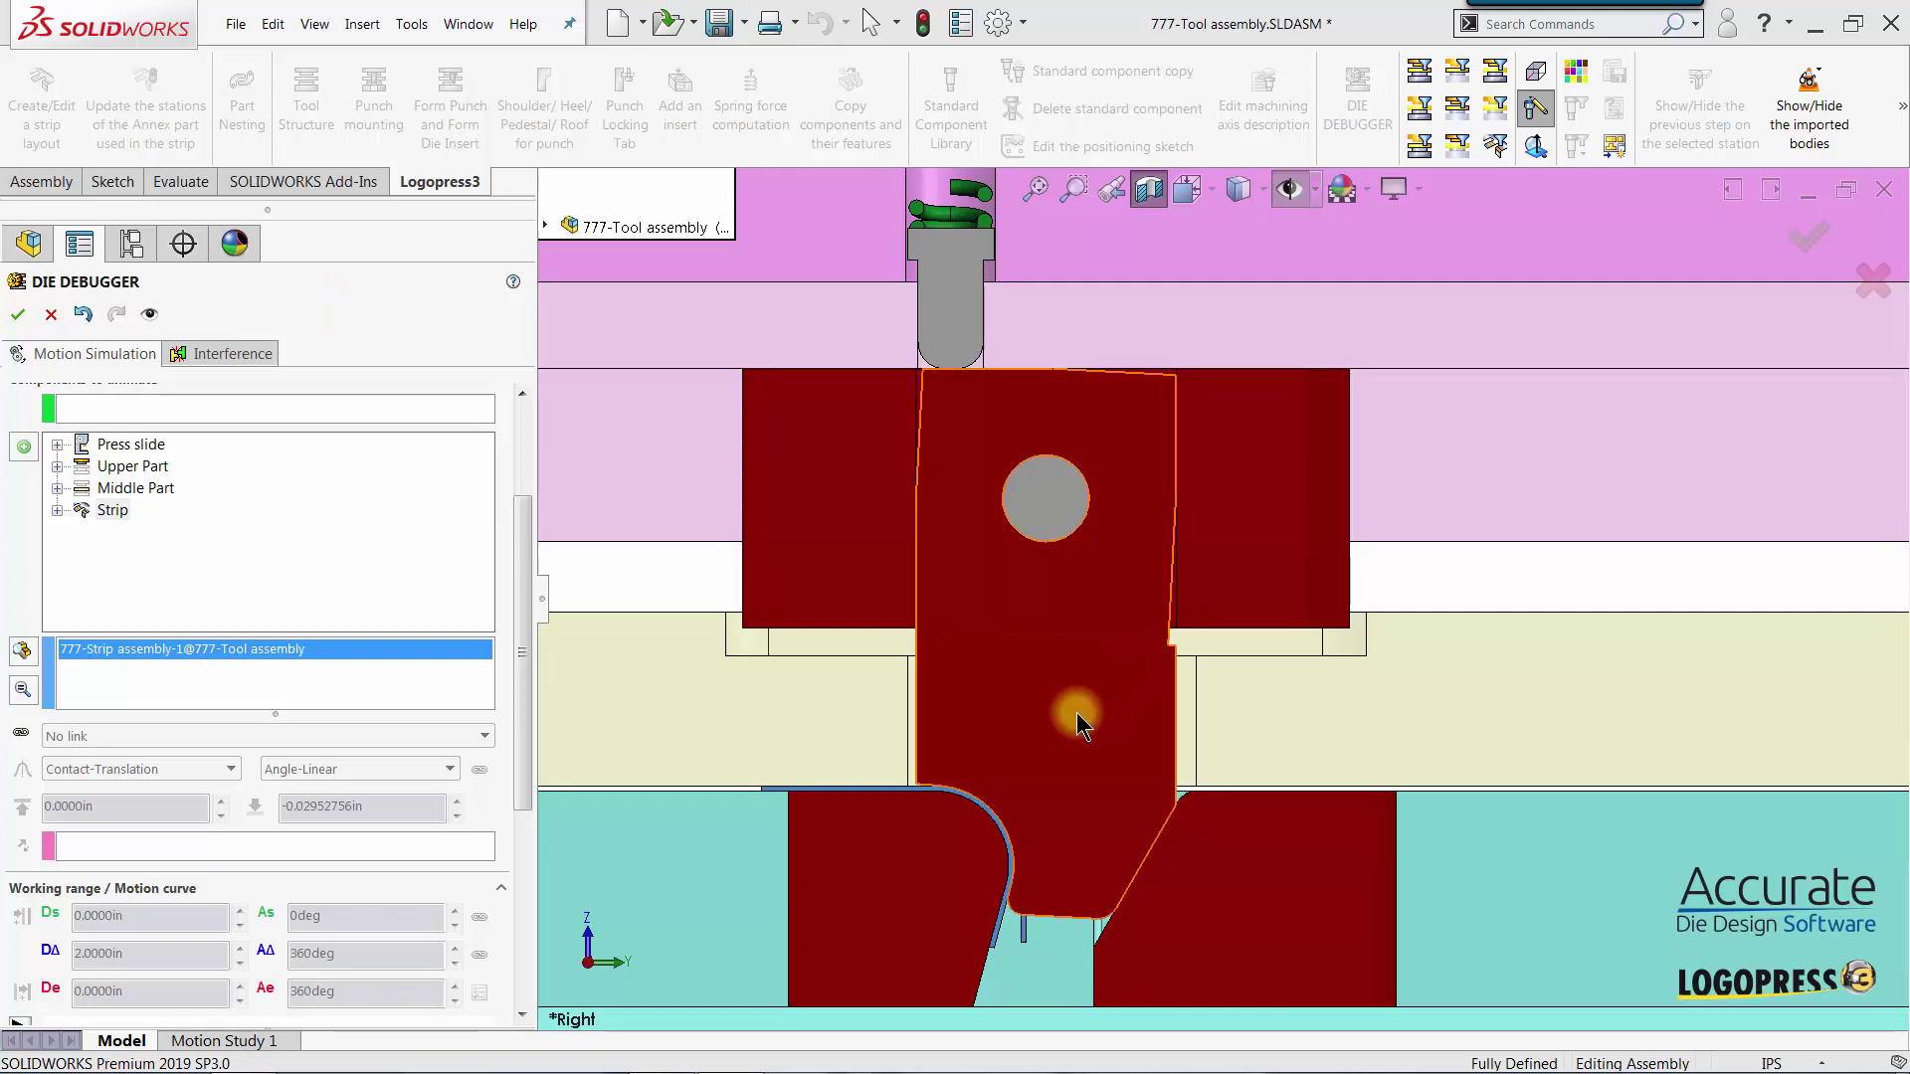
Add a new animation sequence after Strip that animates the form punch component
left_click(80, 505)
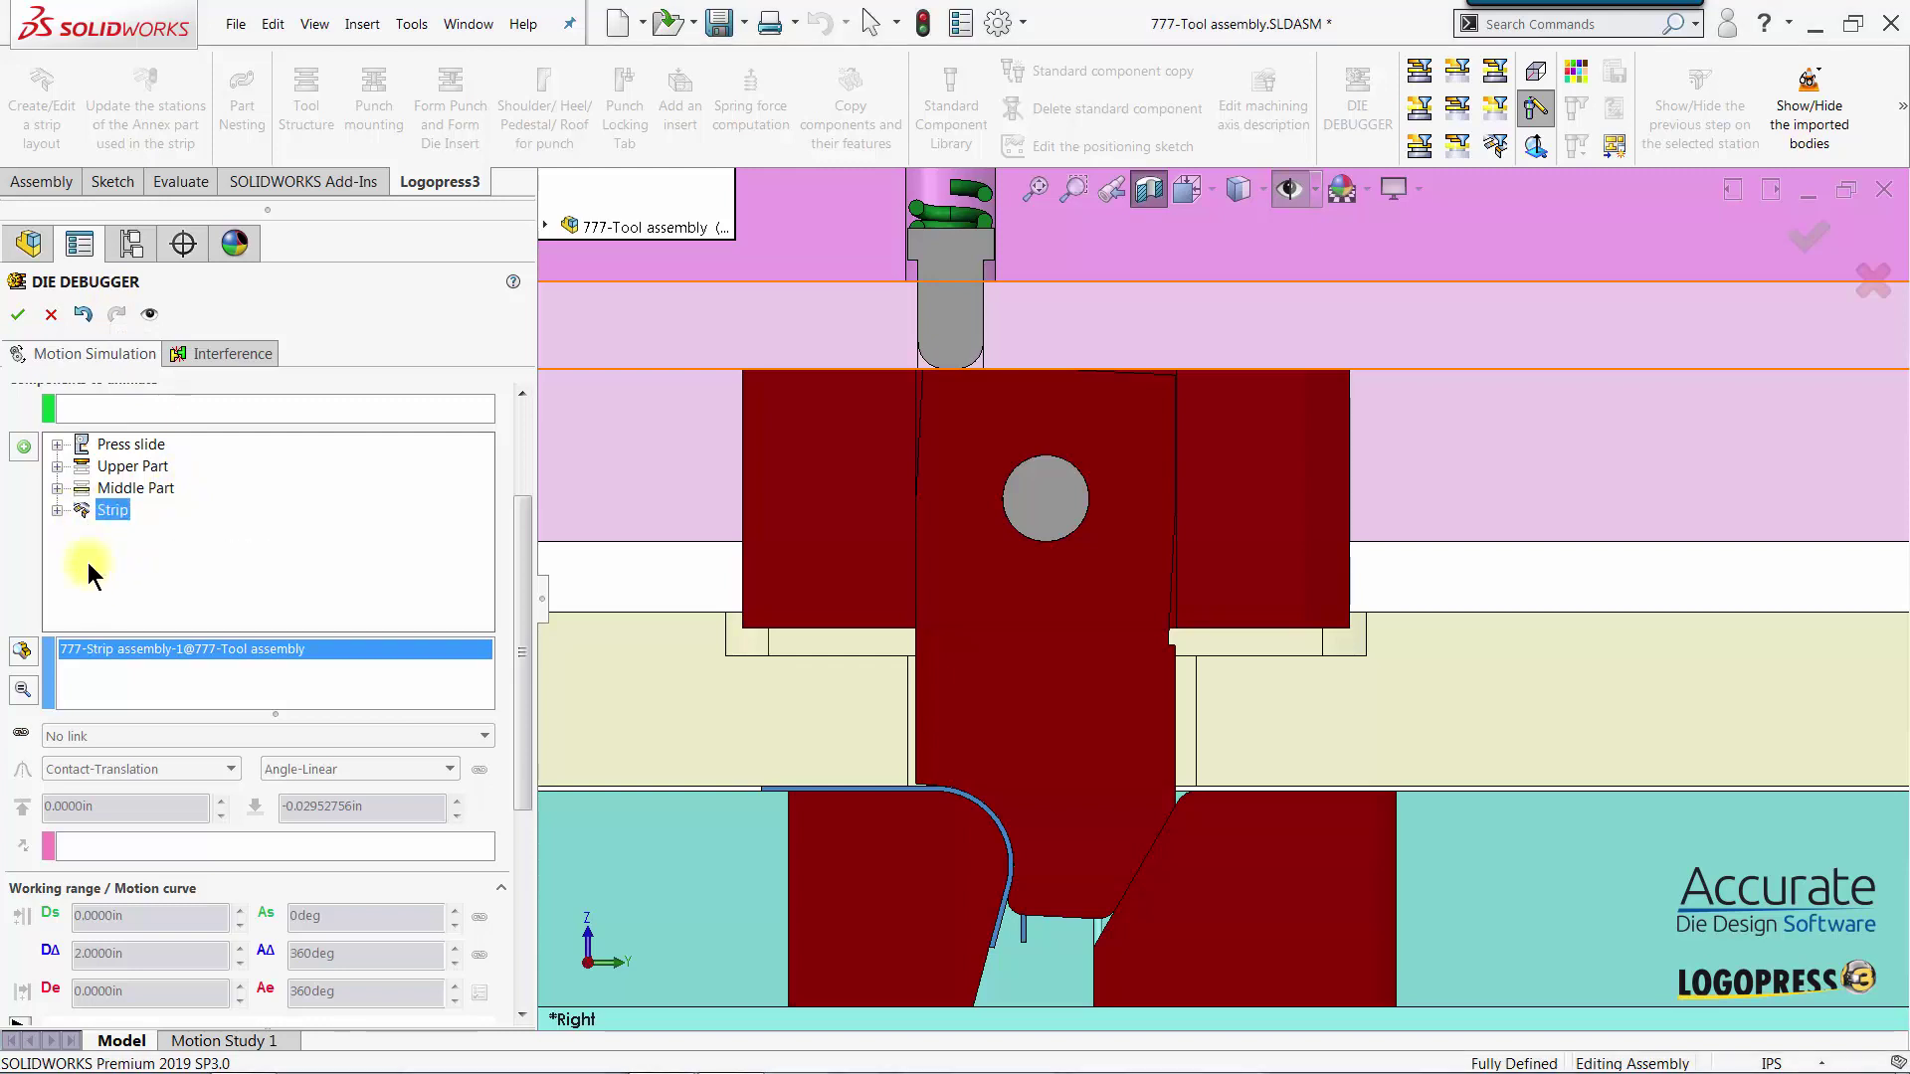
left_click(20, 449)
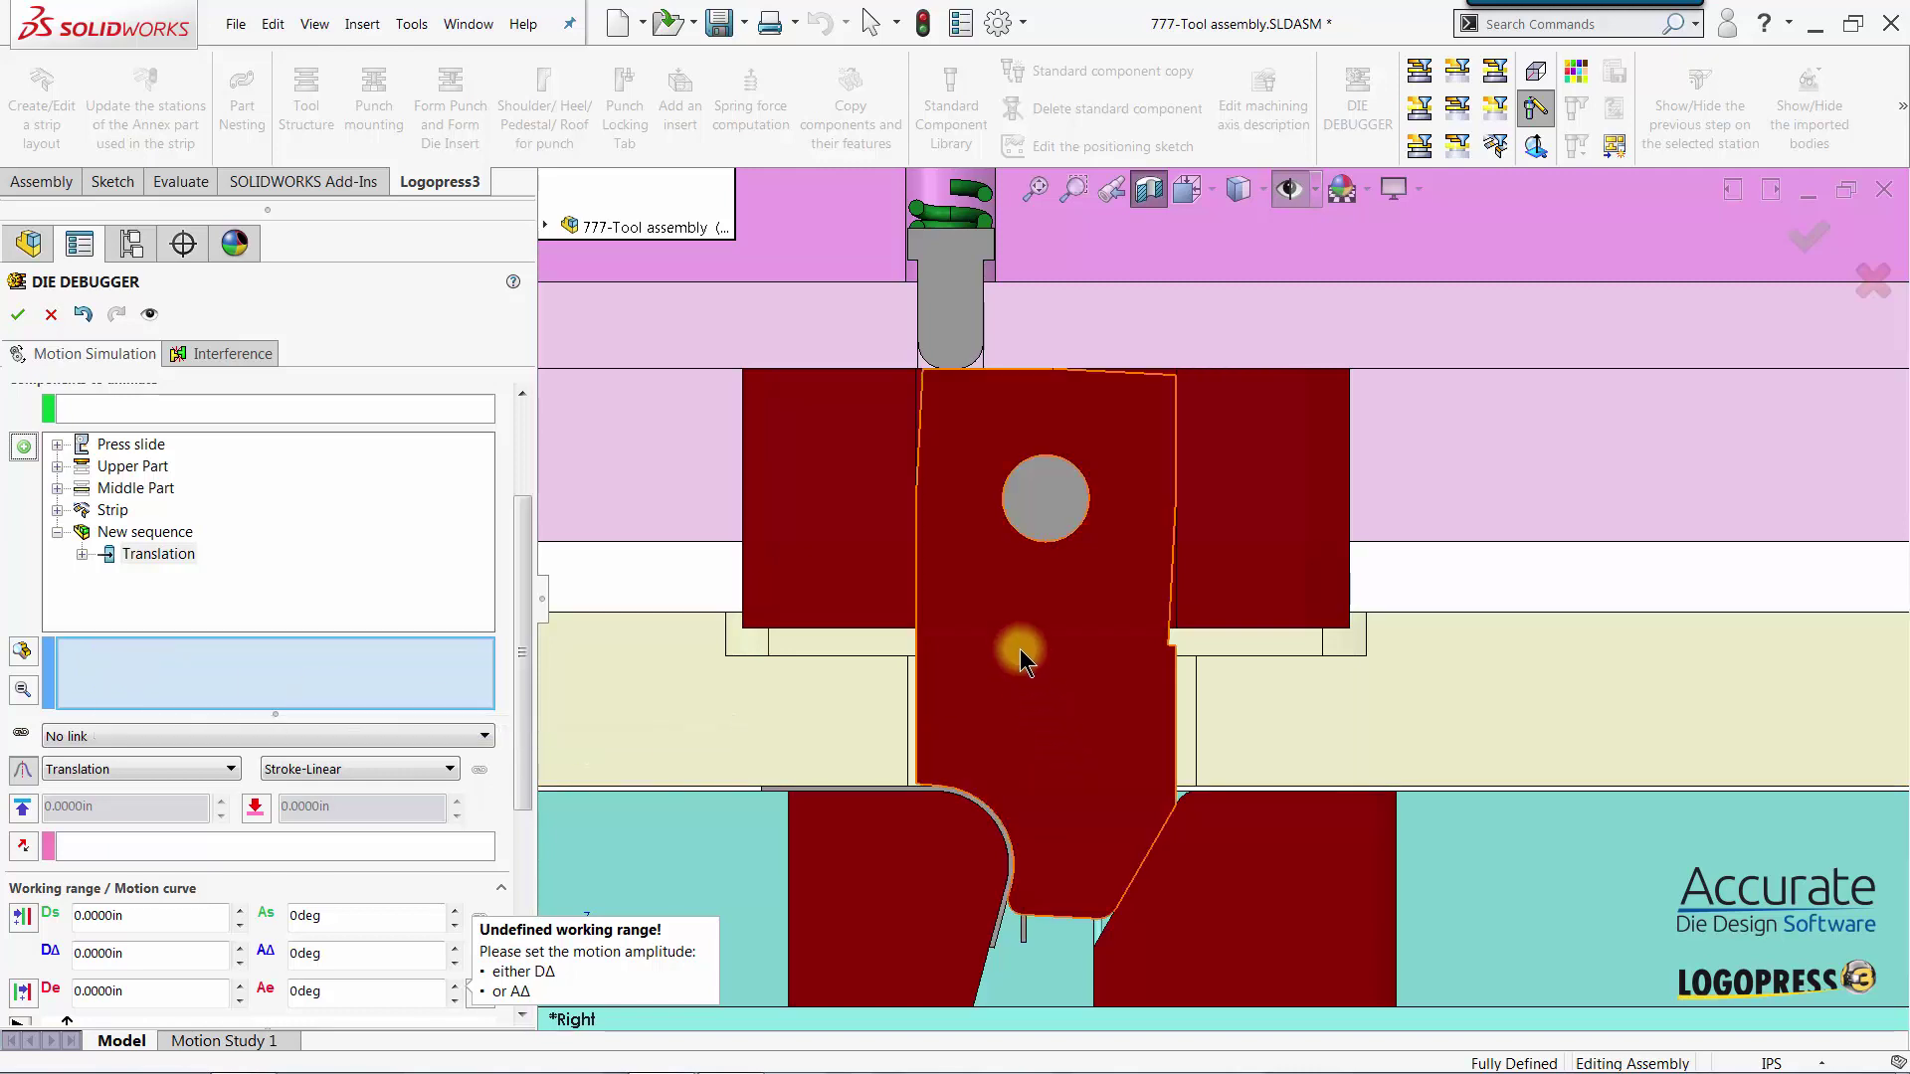
left_click(1015, 624)
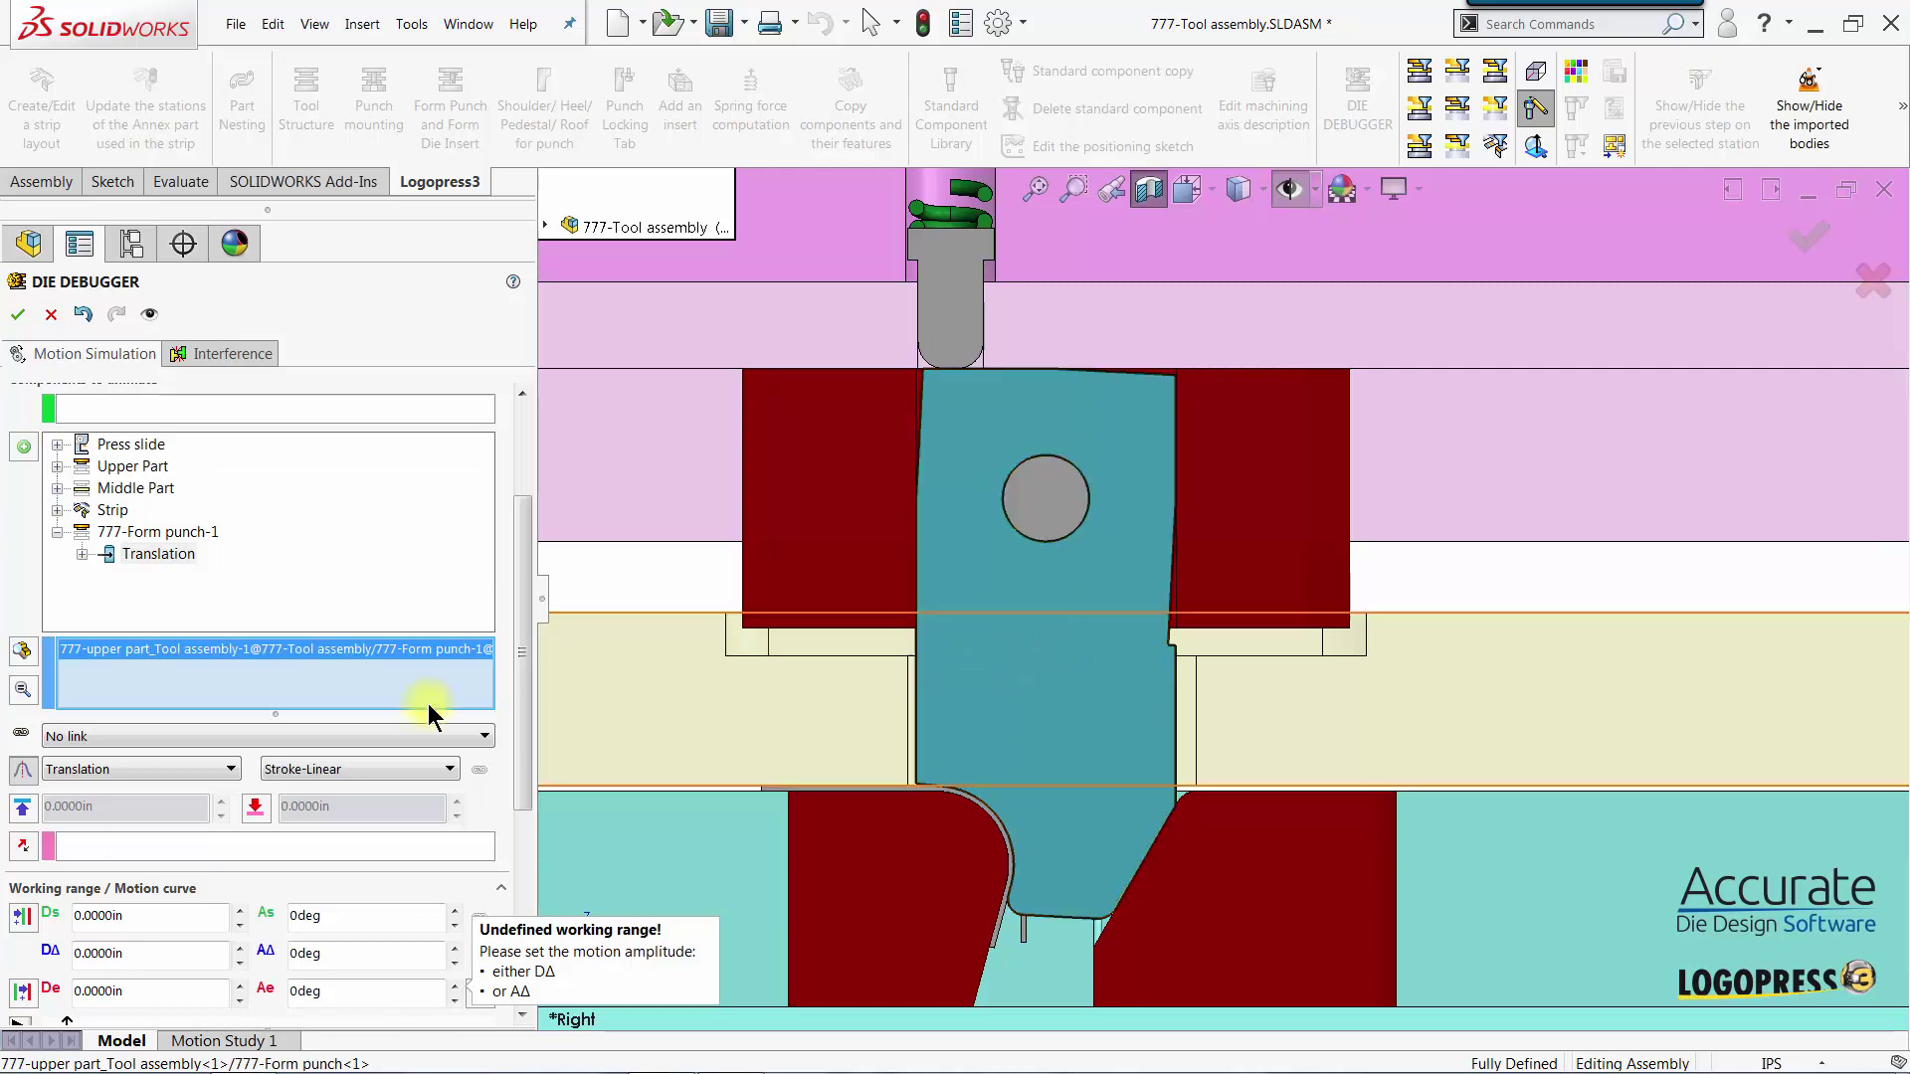
left_click(76, 767)
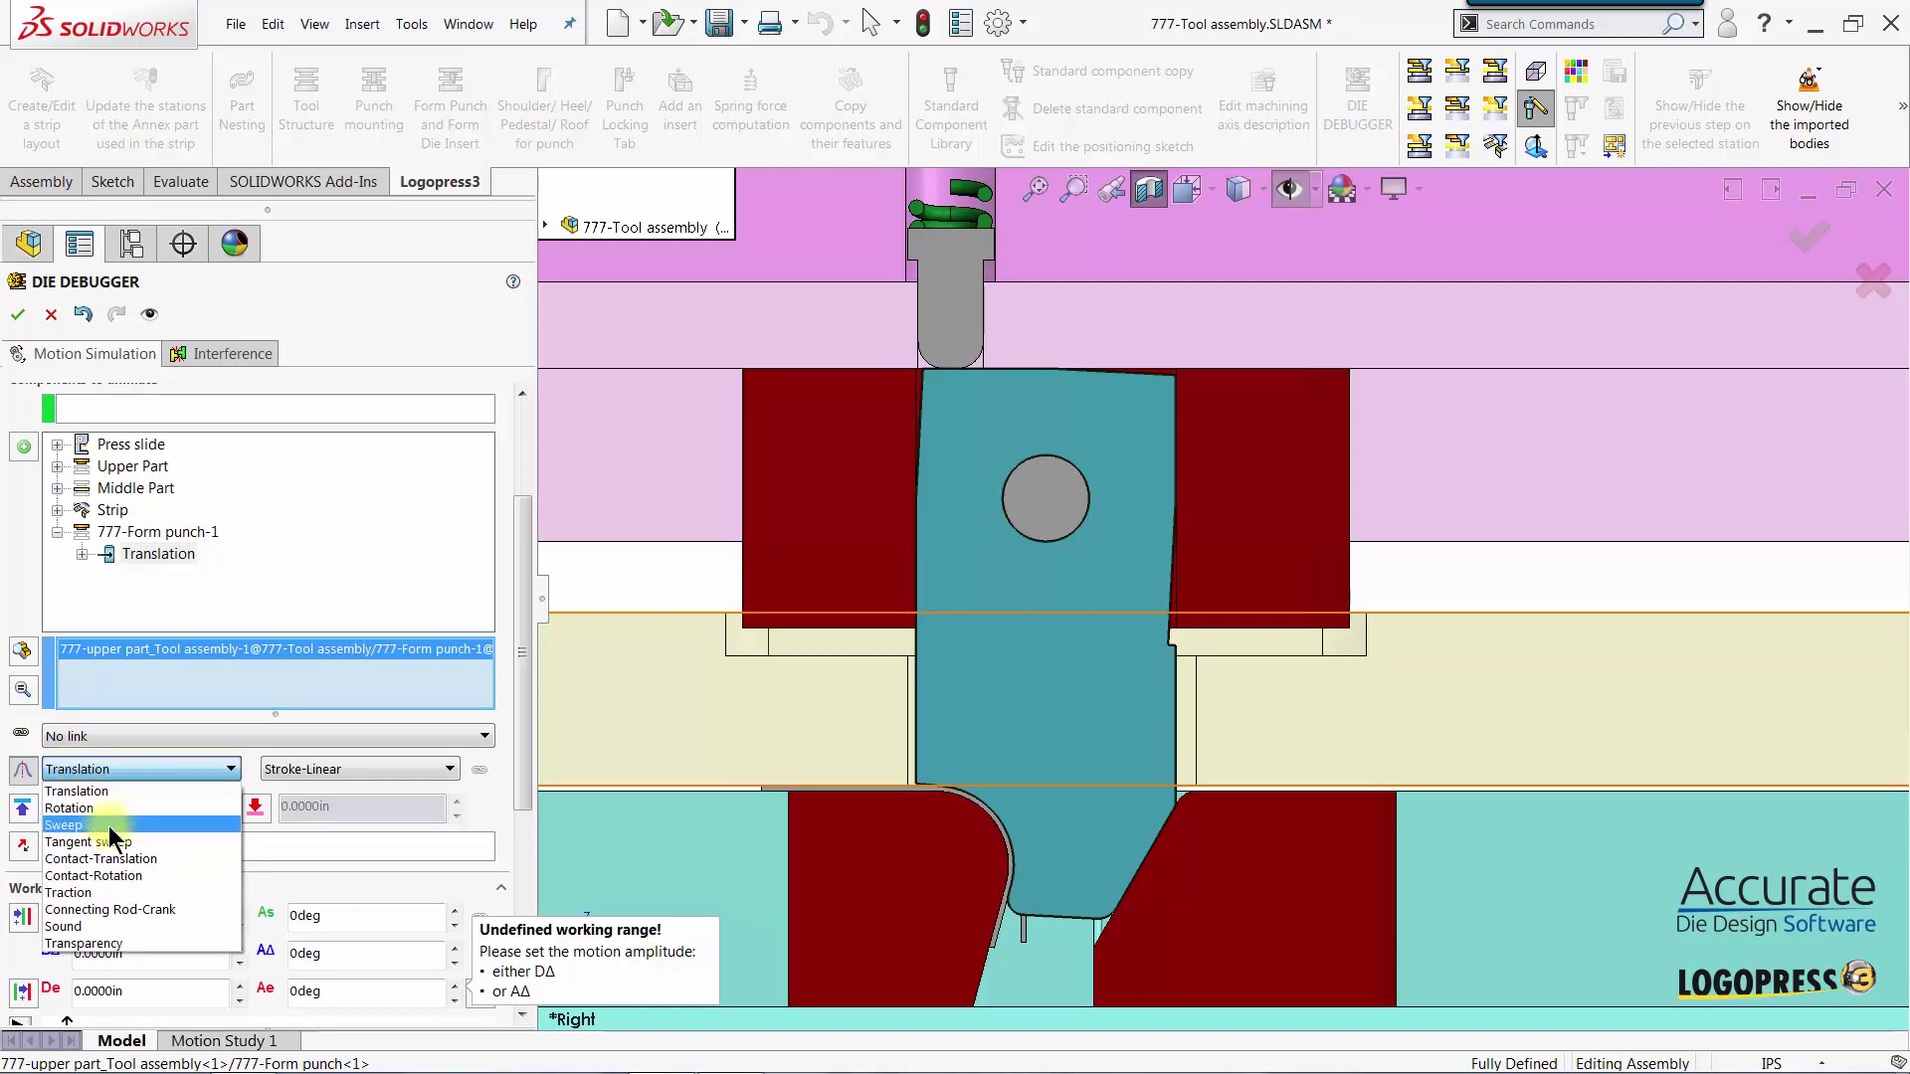
Set the form punch to Contact-Rotation, with Rocker driver Edge<5> driving and punch Edge<3> receiving
left_click(116, 878)
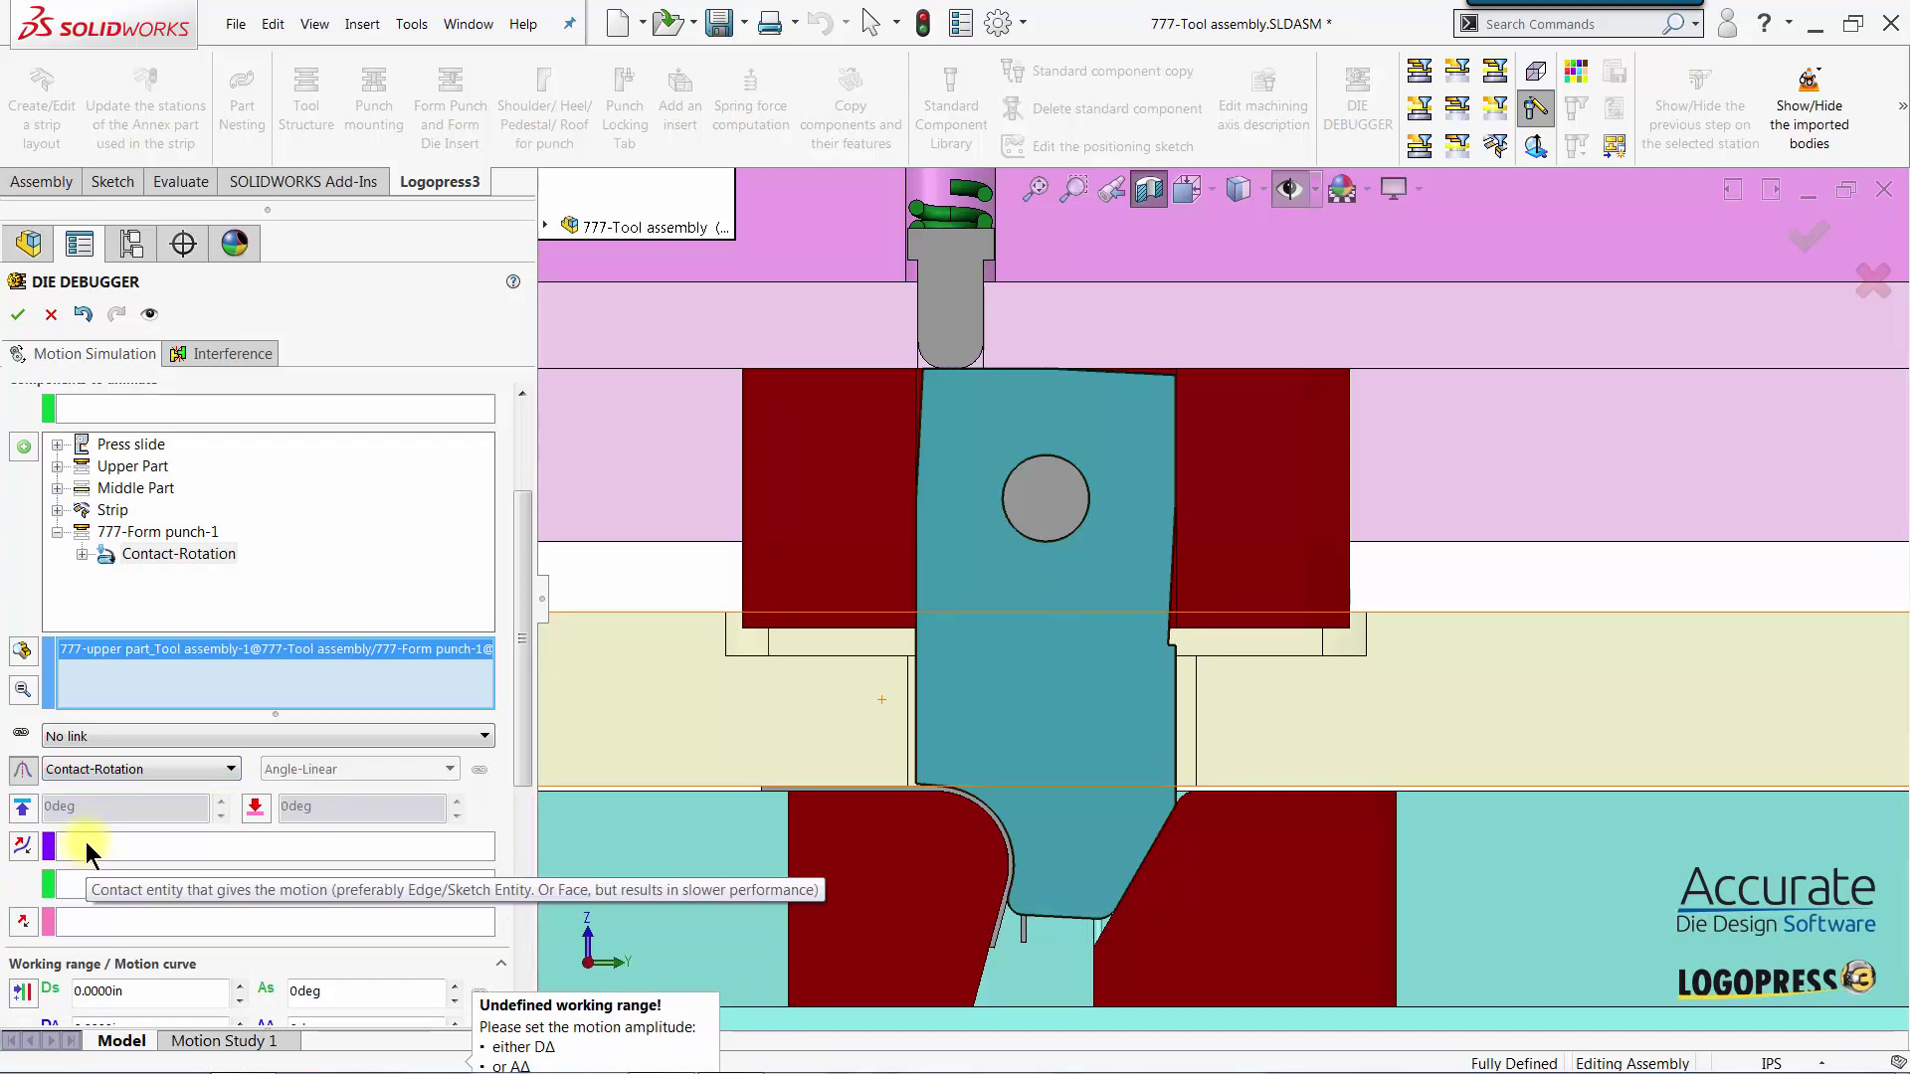
left_click(85, 846)
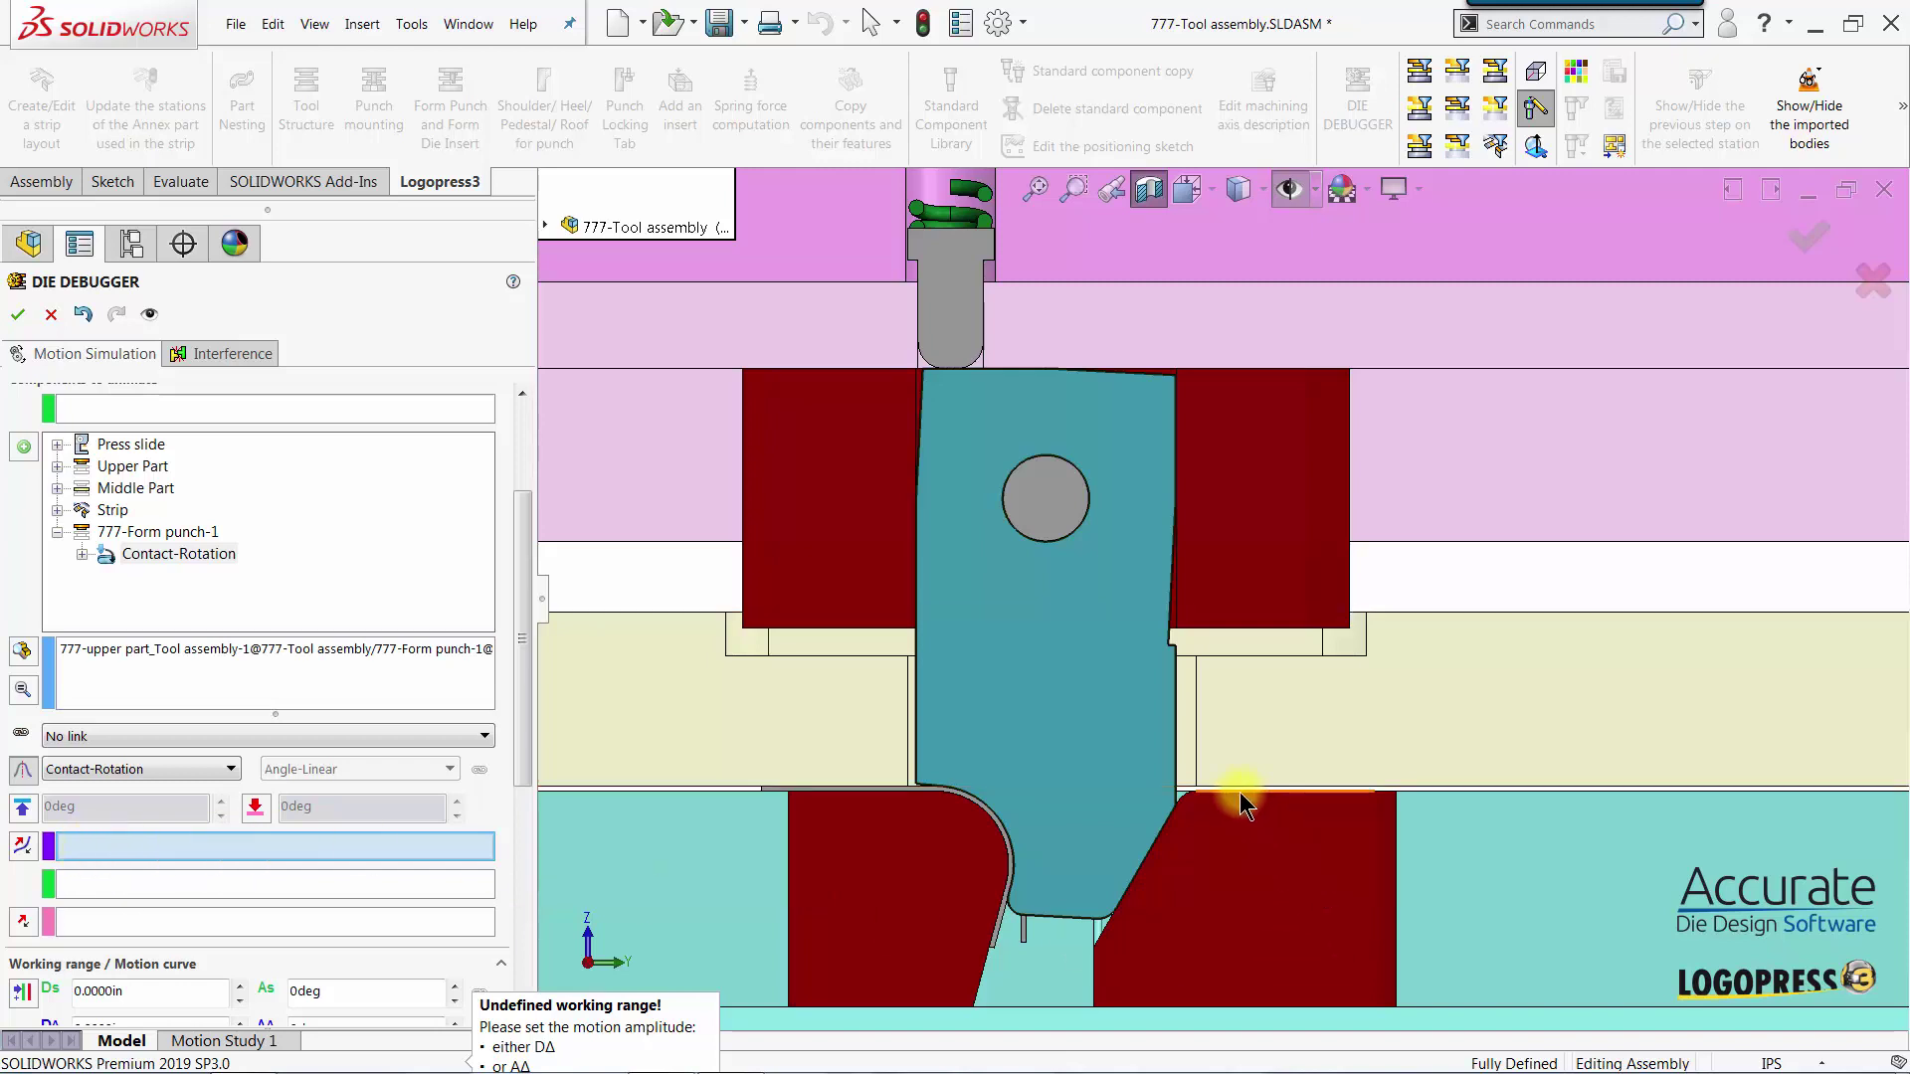
scroll(1238, 797, "down", 5)
scroll(1238, 798, "down", 3)
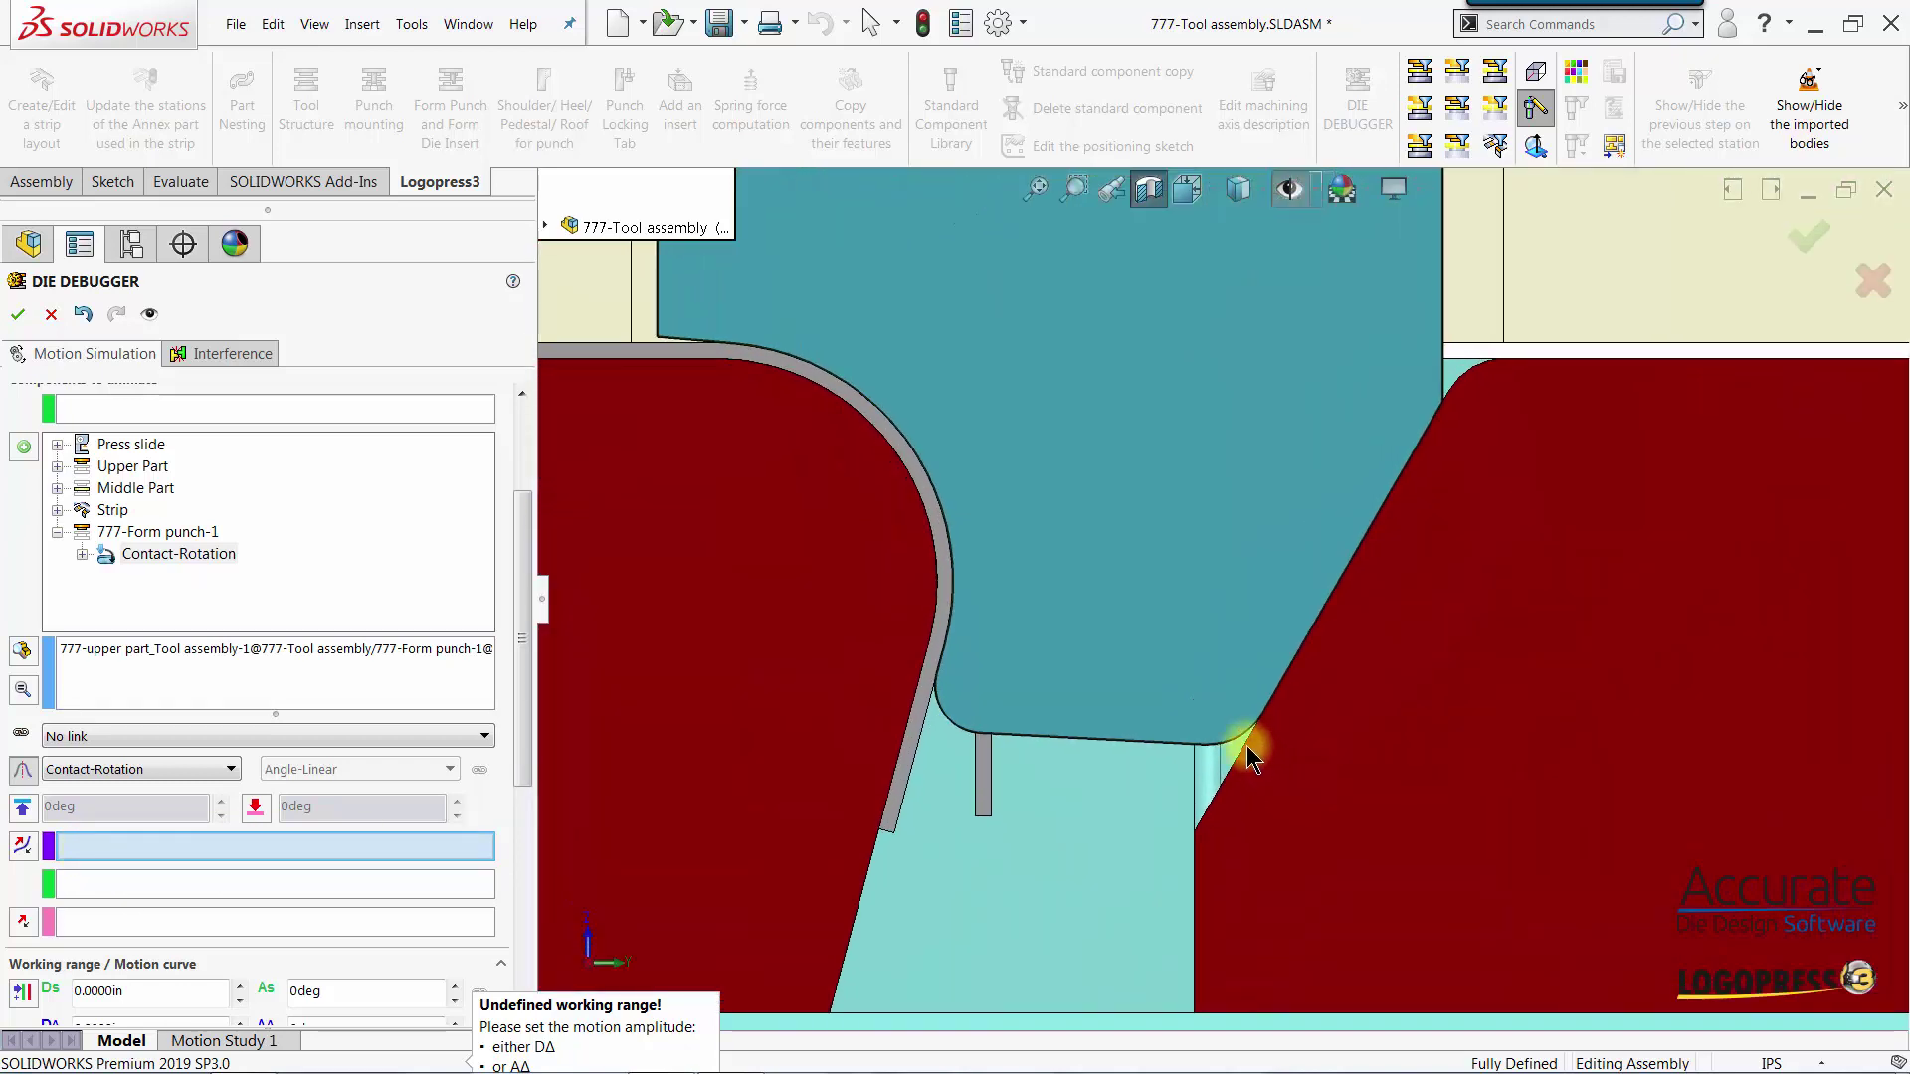
left_click(1244, 744)
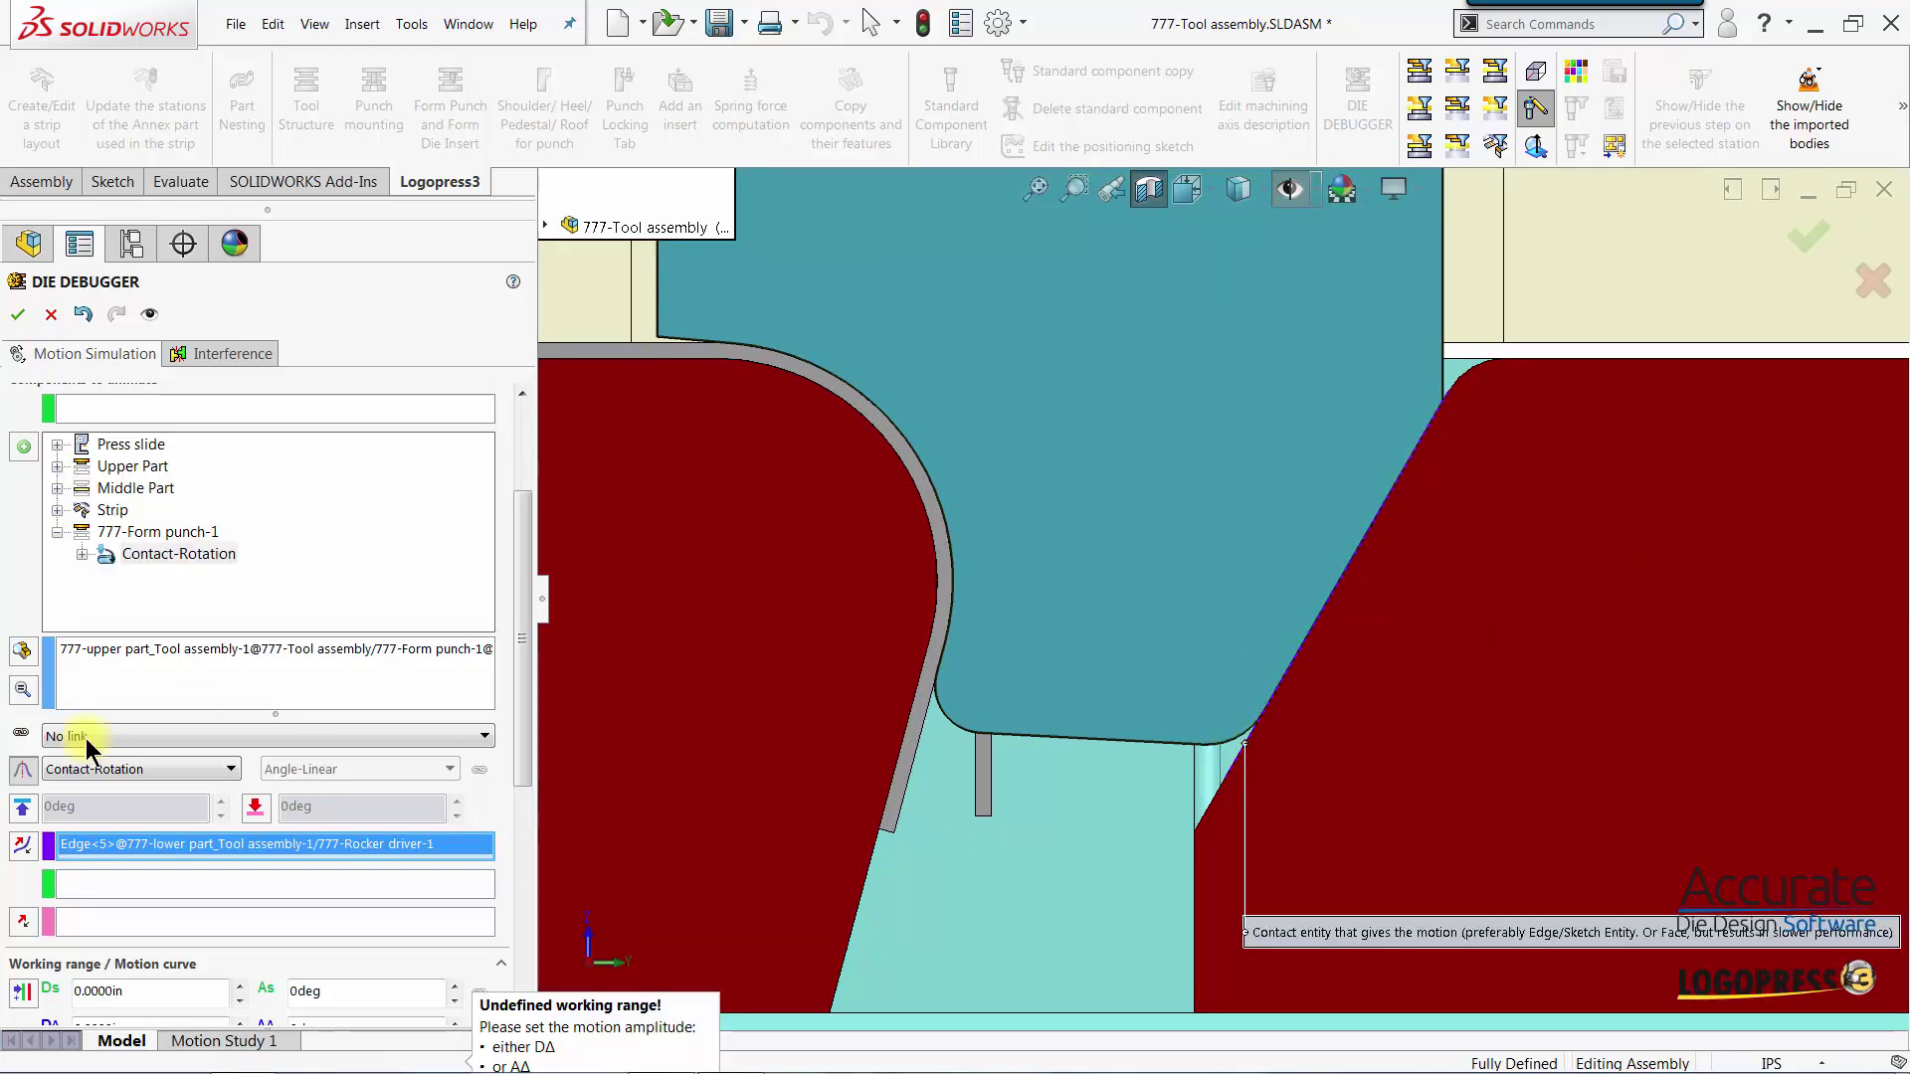
left_click(75, 881)
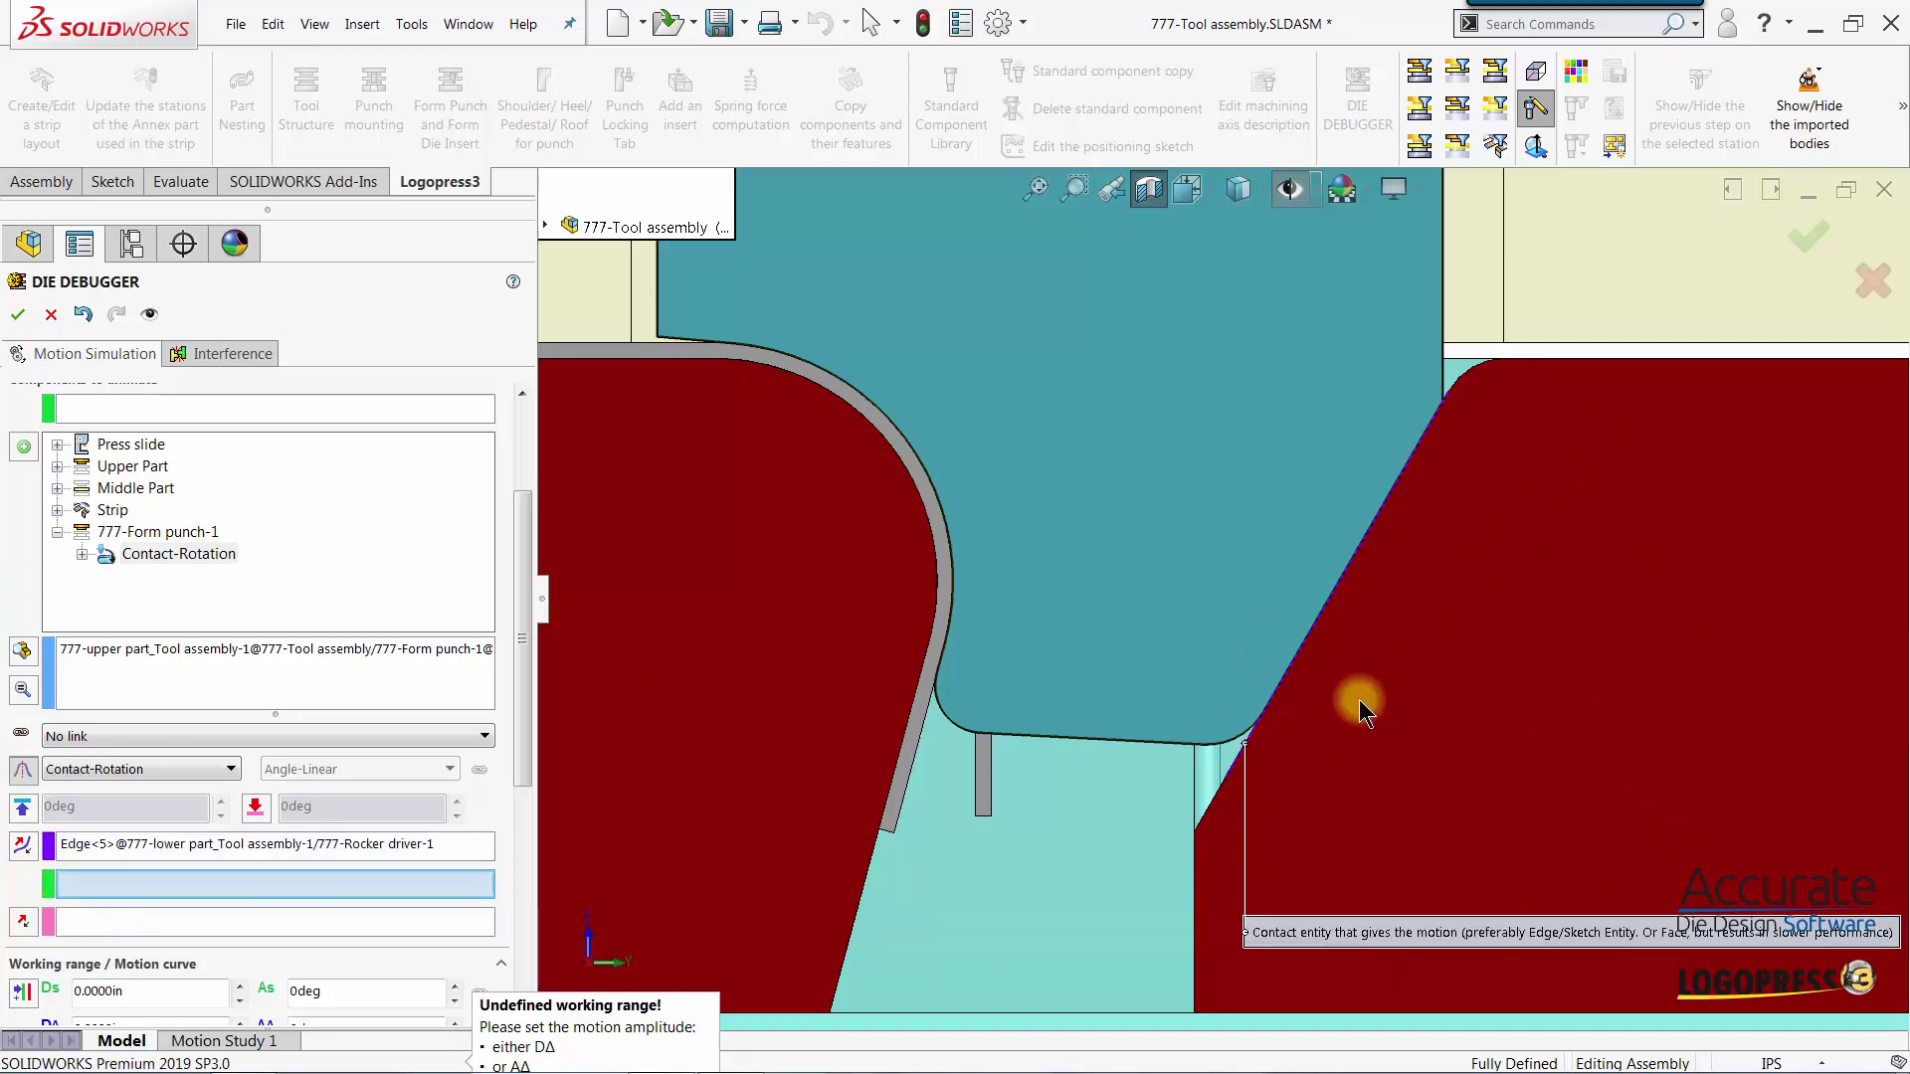
left_click(1232, 749)
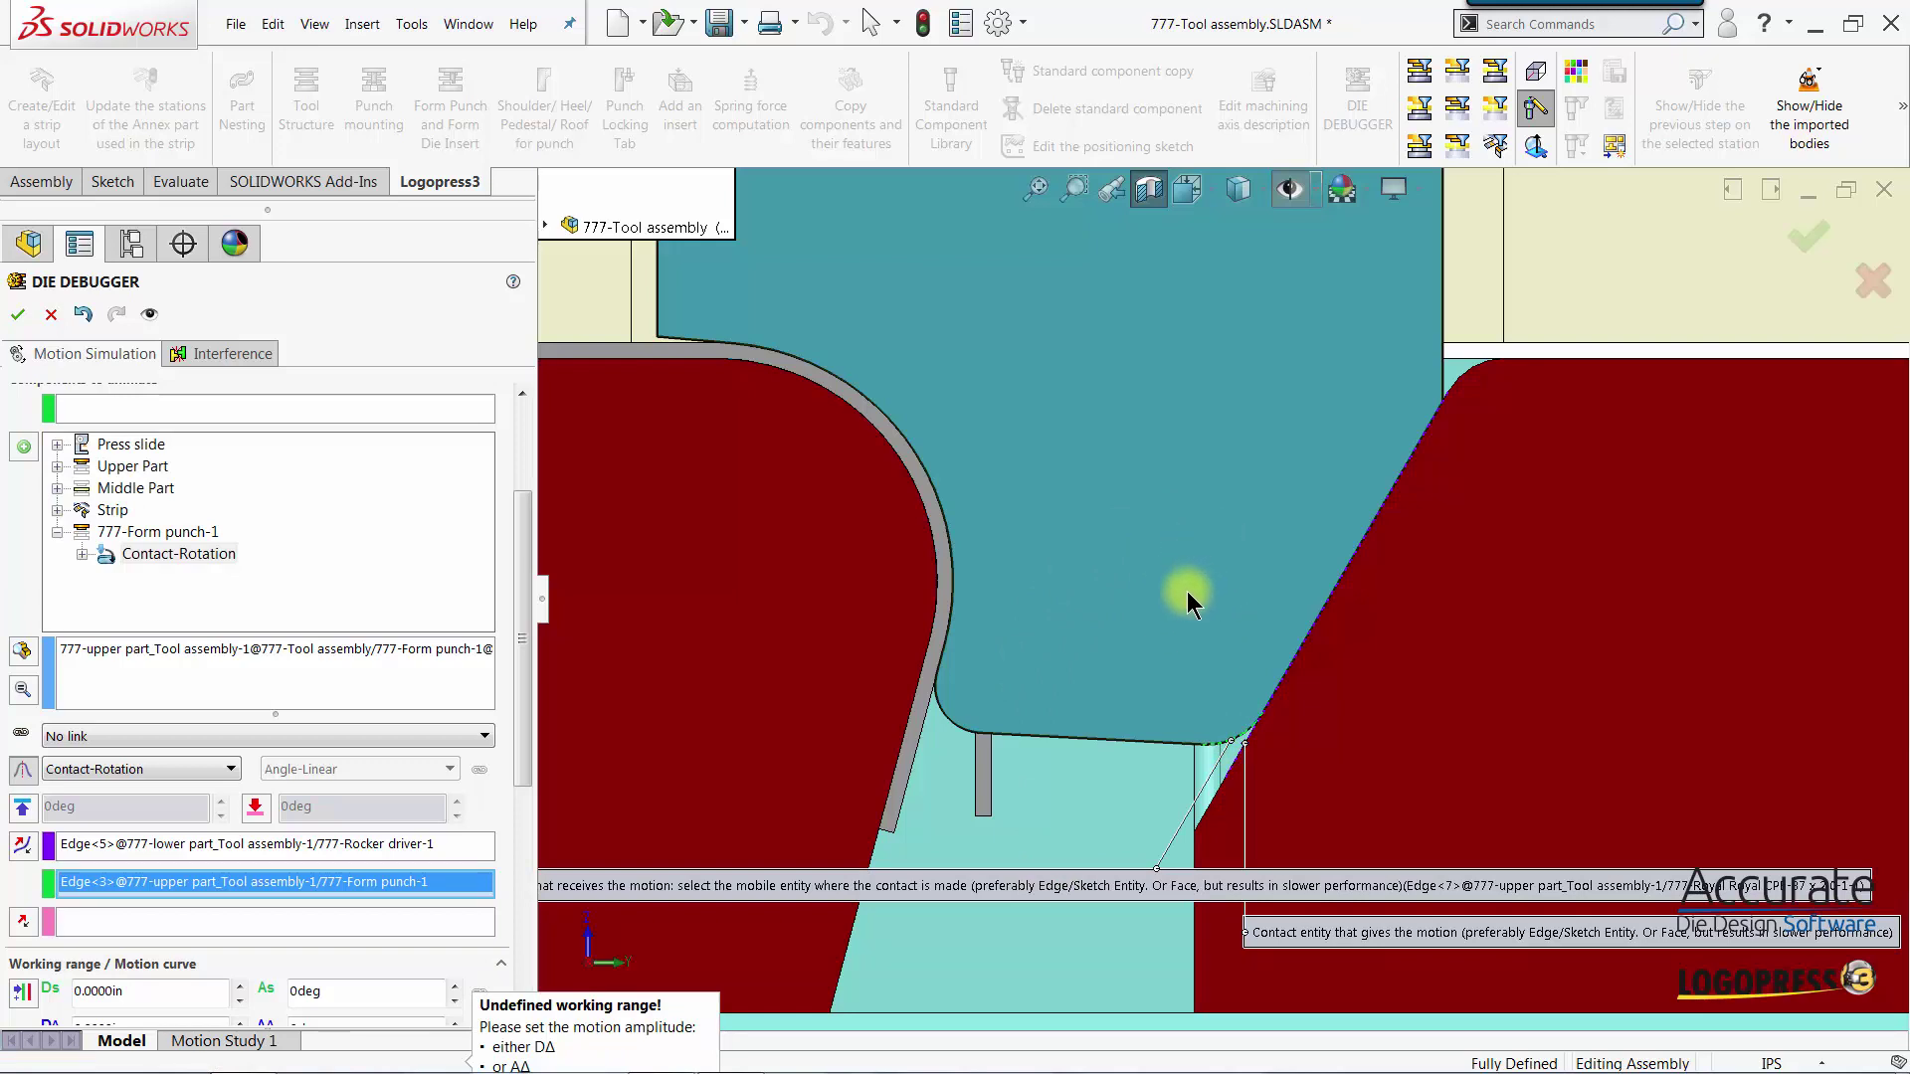
Make the punch's circular pivot edge Edge<6> the rotation axis, using Hidden Lines Visible temporarily
left_click(83, 923)
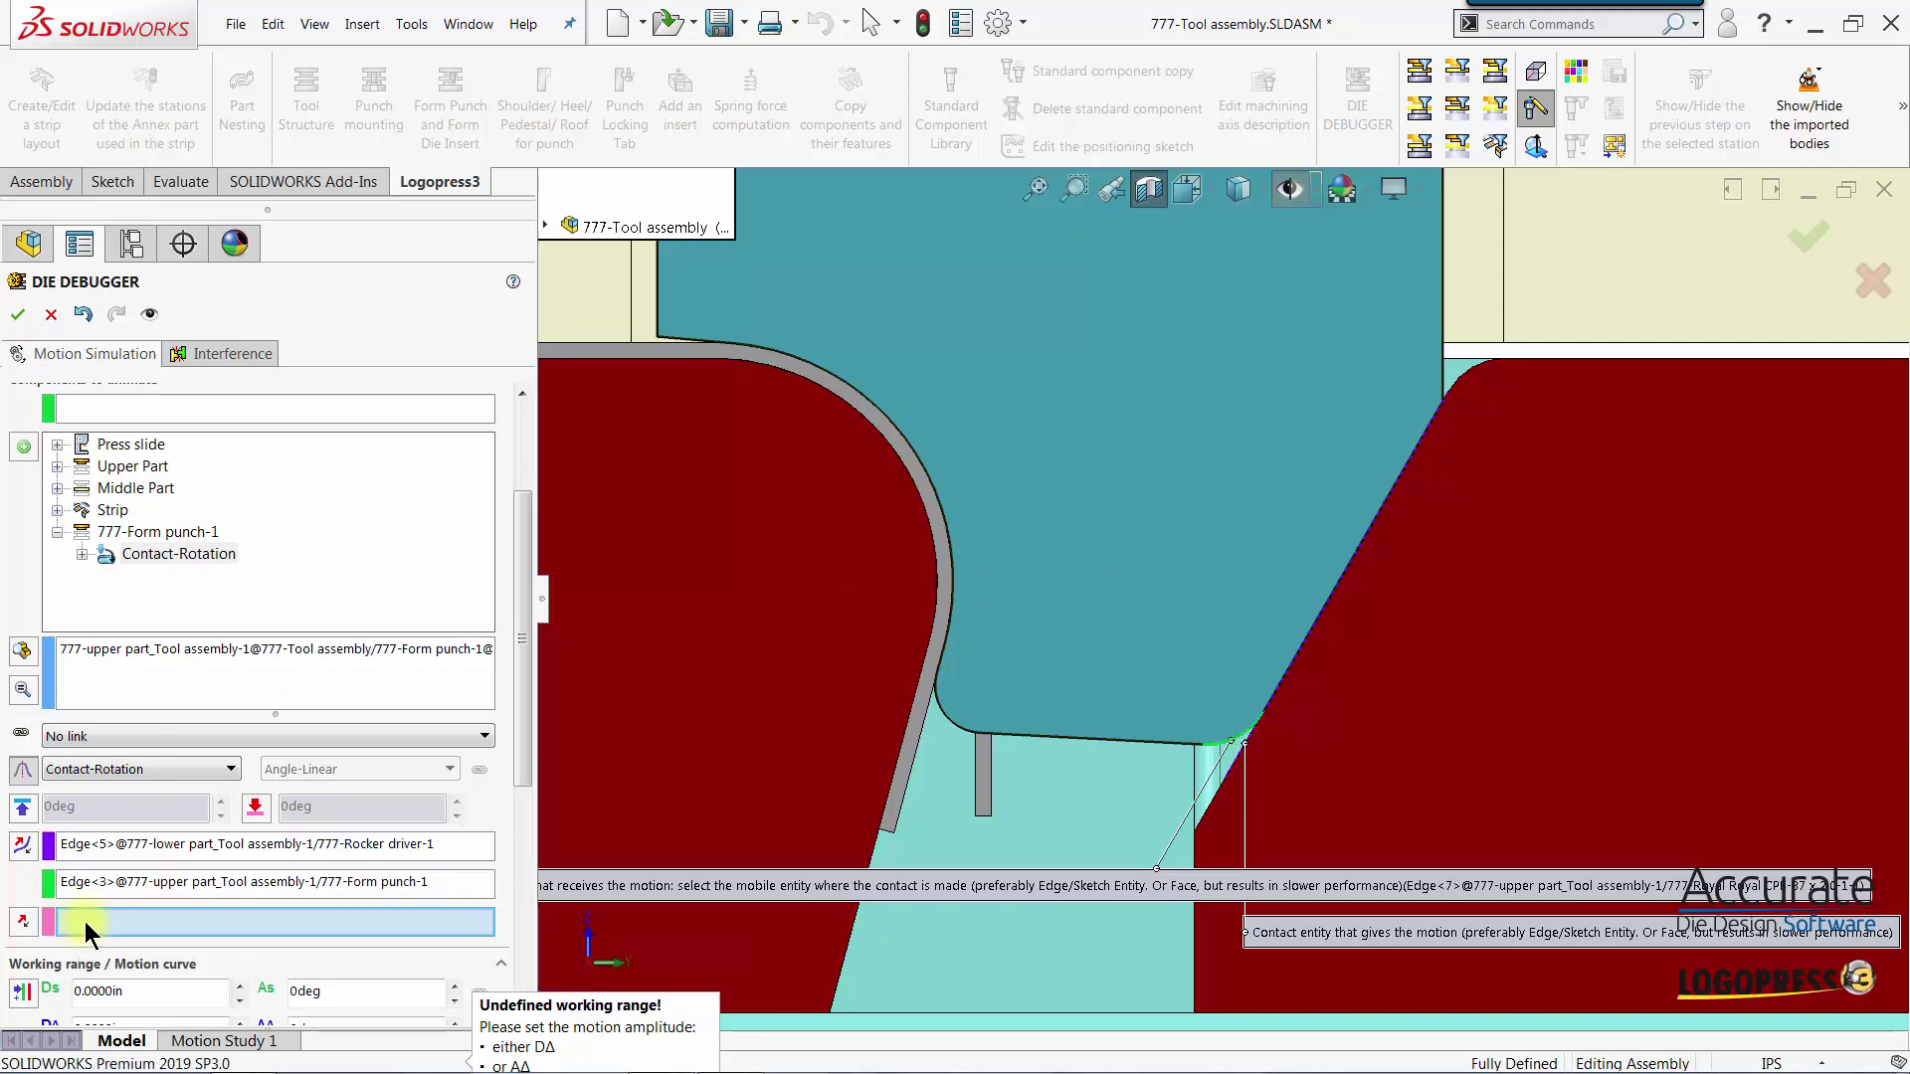
scroll(1204, 522, "up", 5)
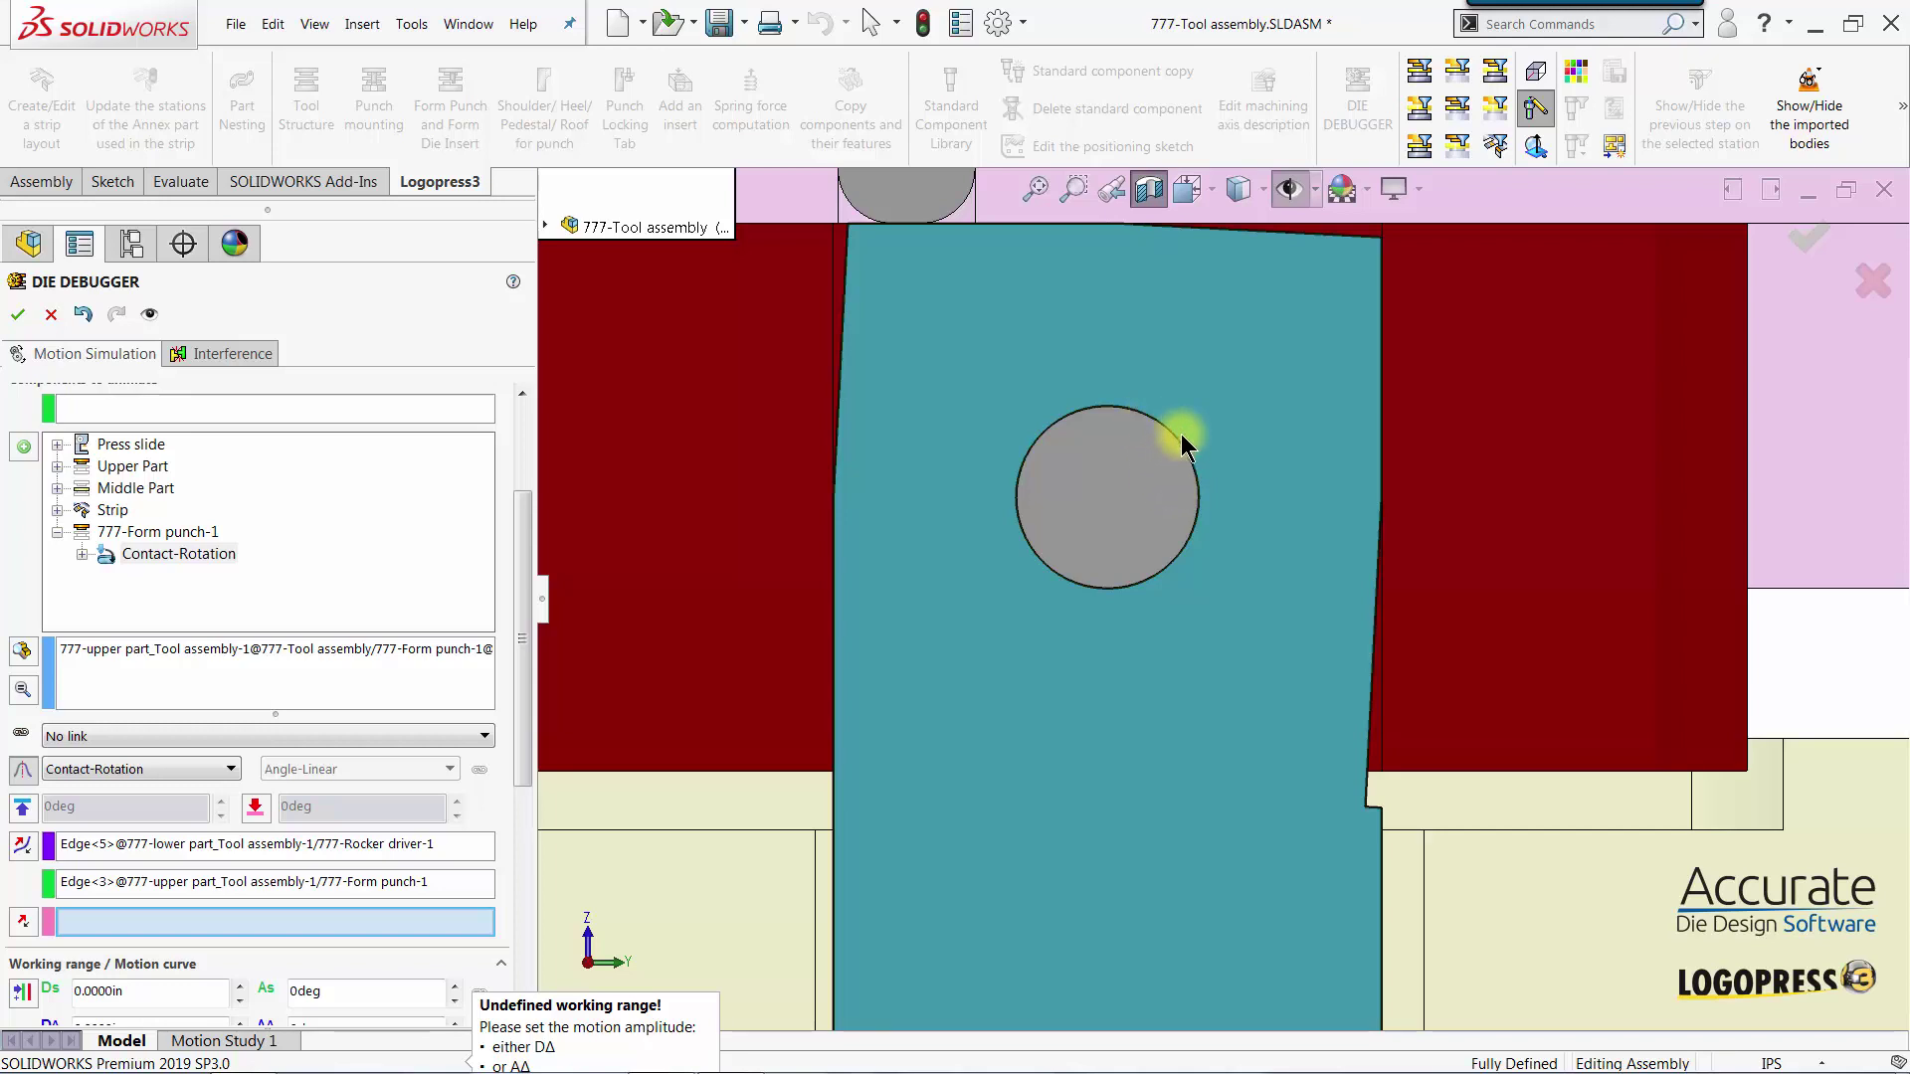
left_click(1147, 190)
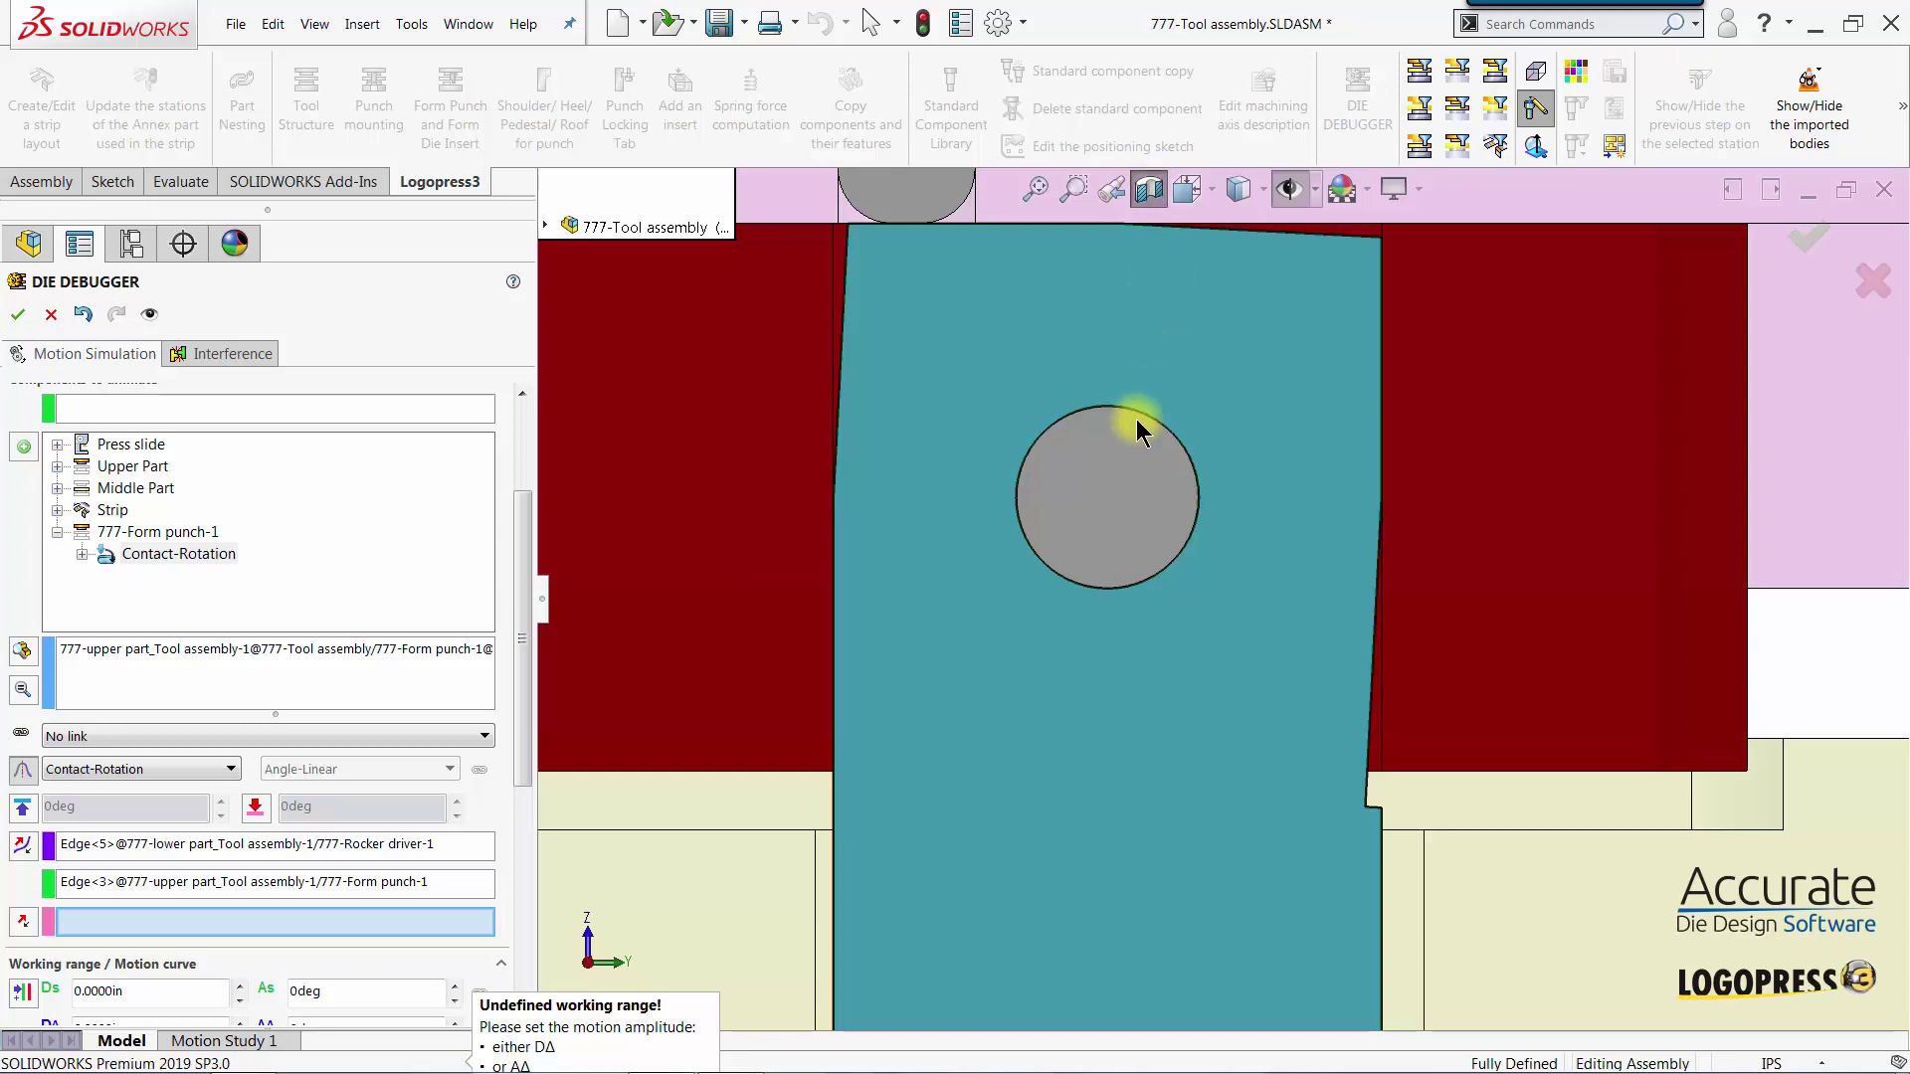
left_click(1263, 190)
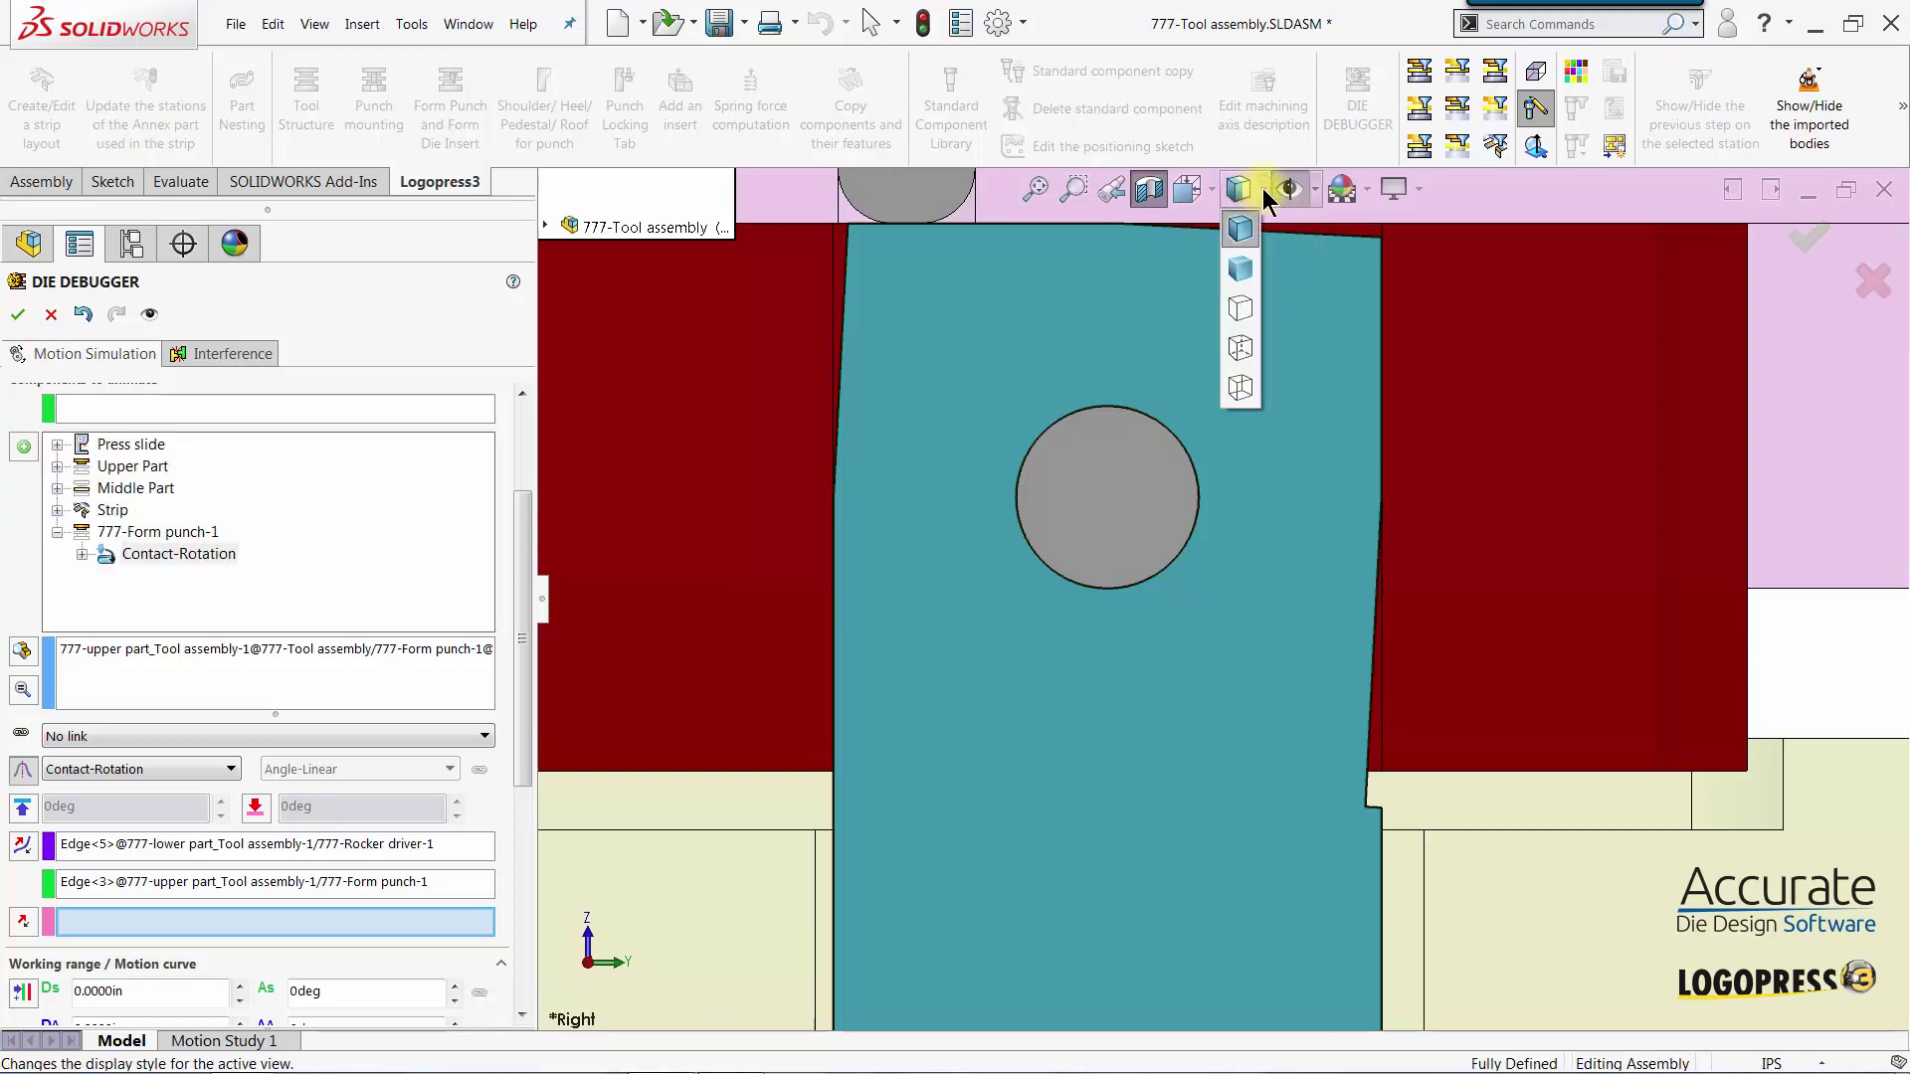
left_click(1243, 350)
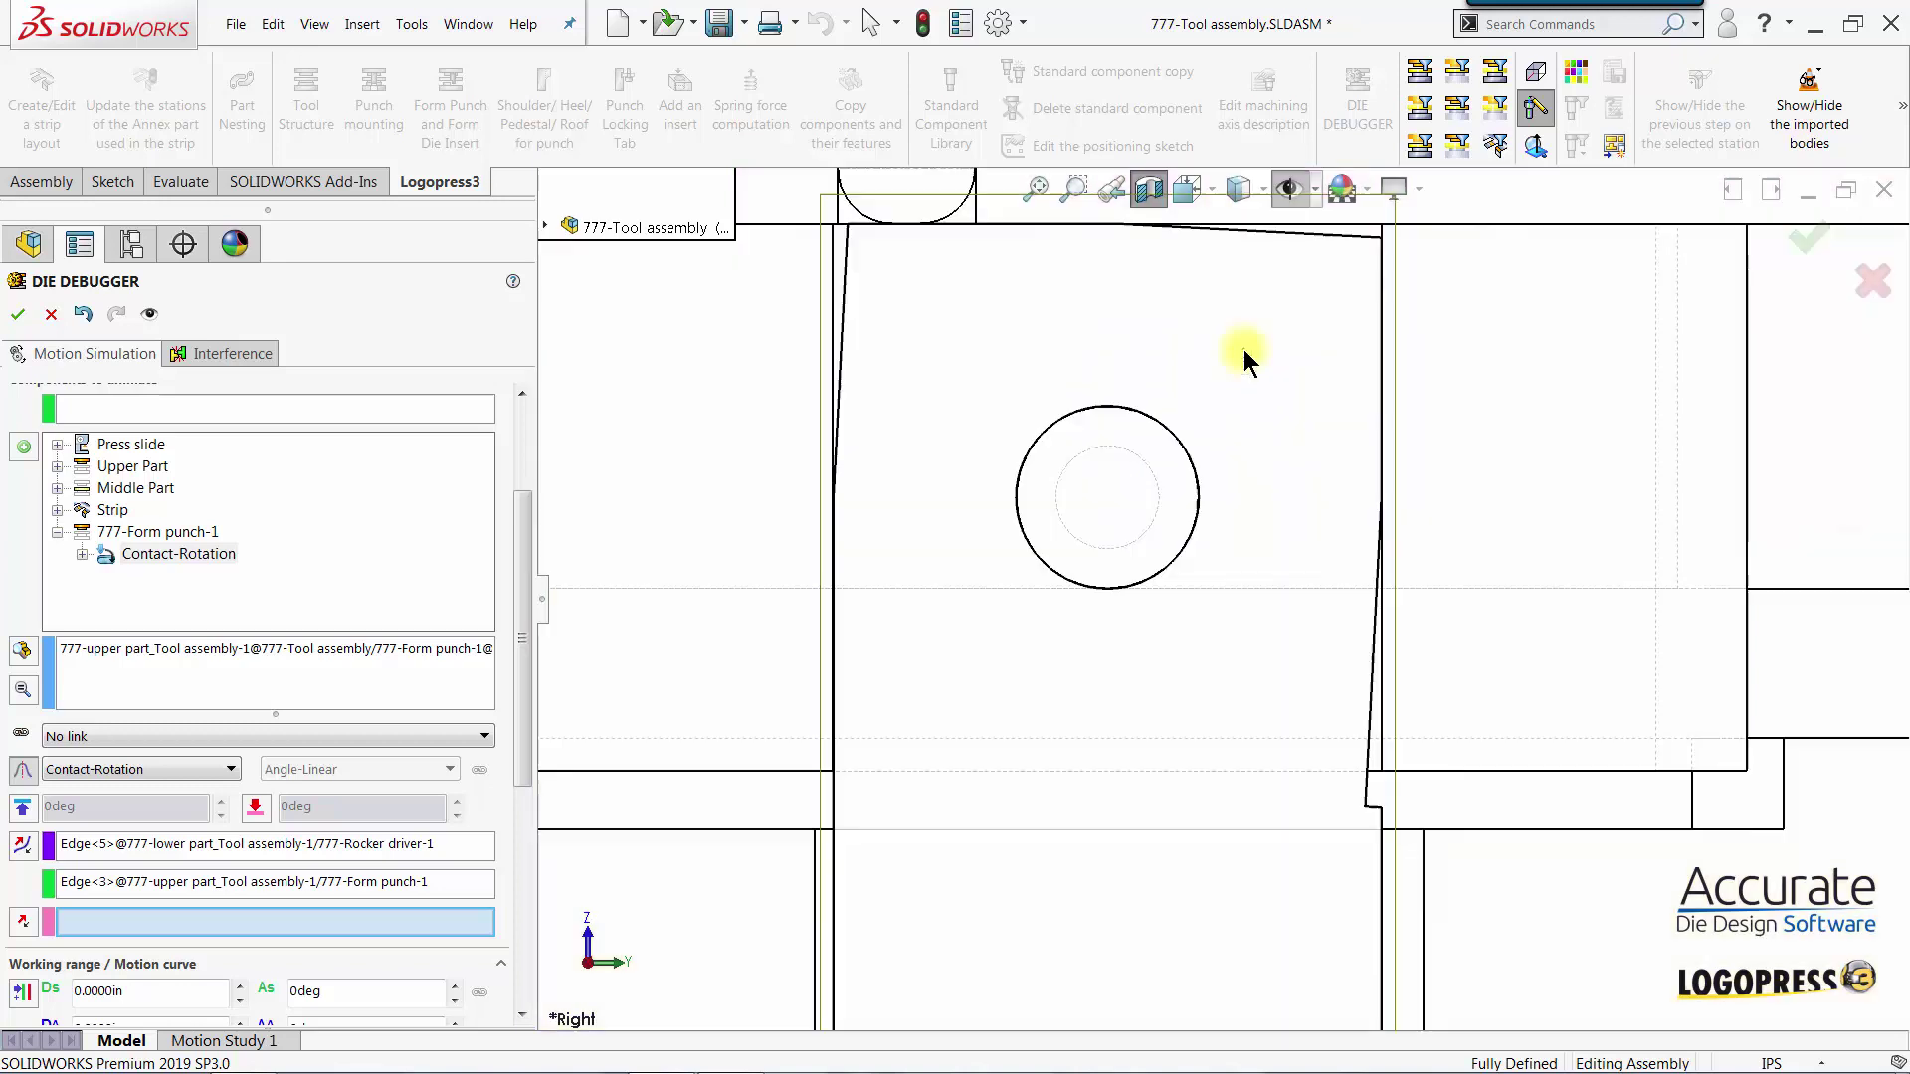
left_click(1149, 412)
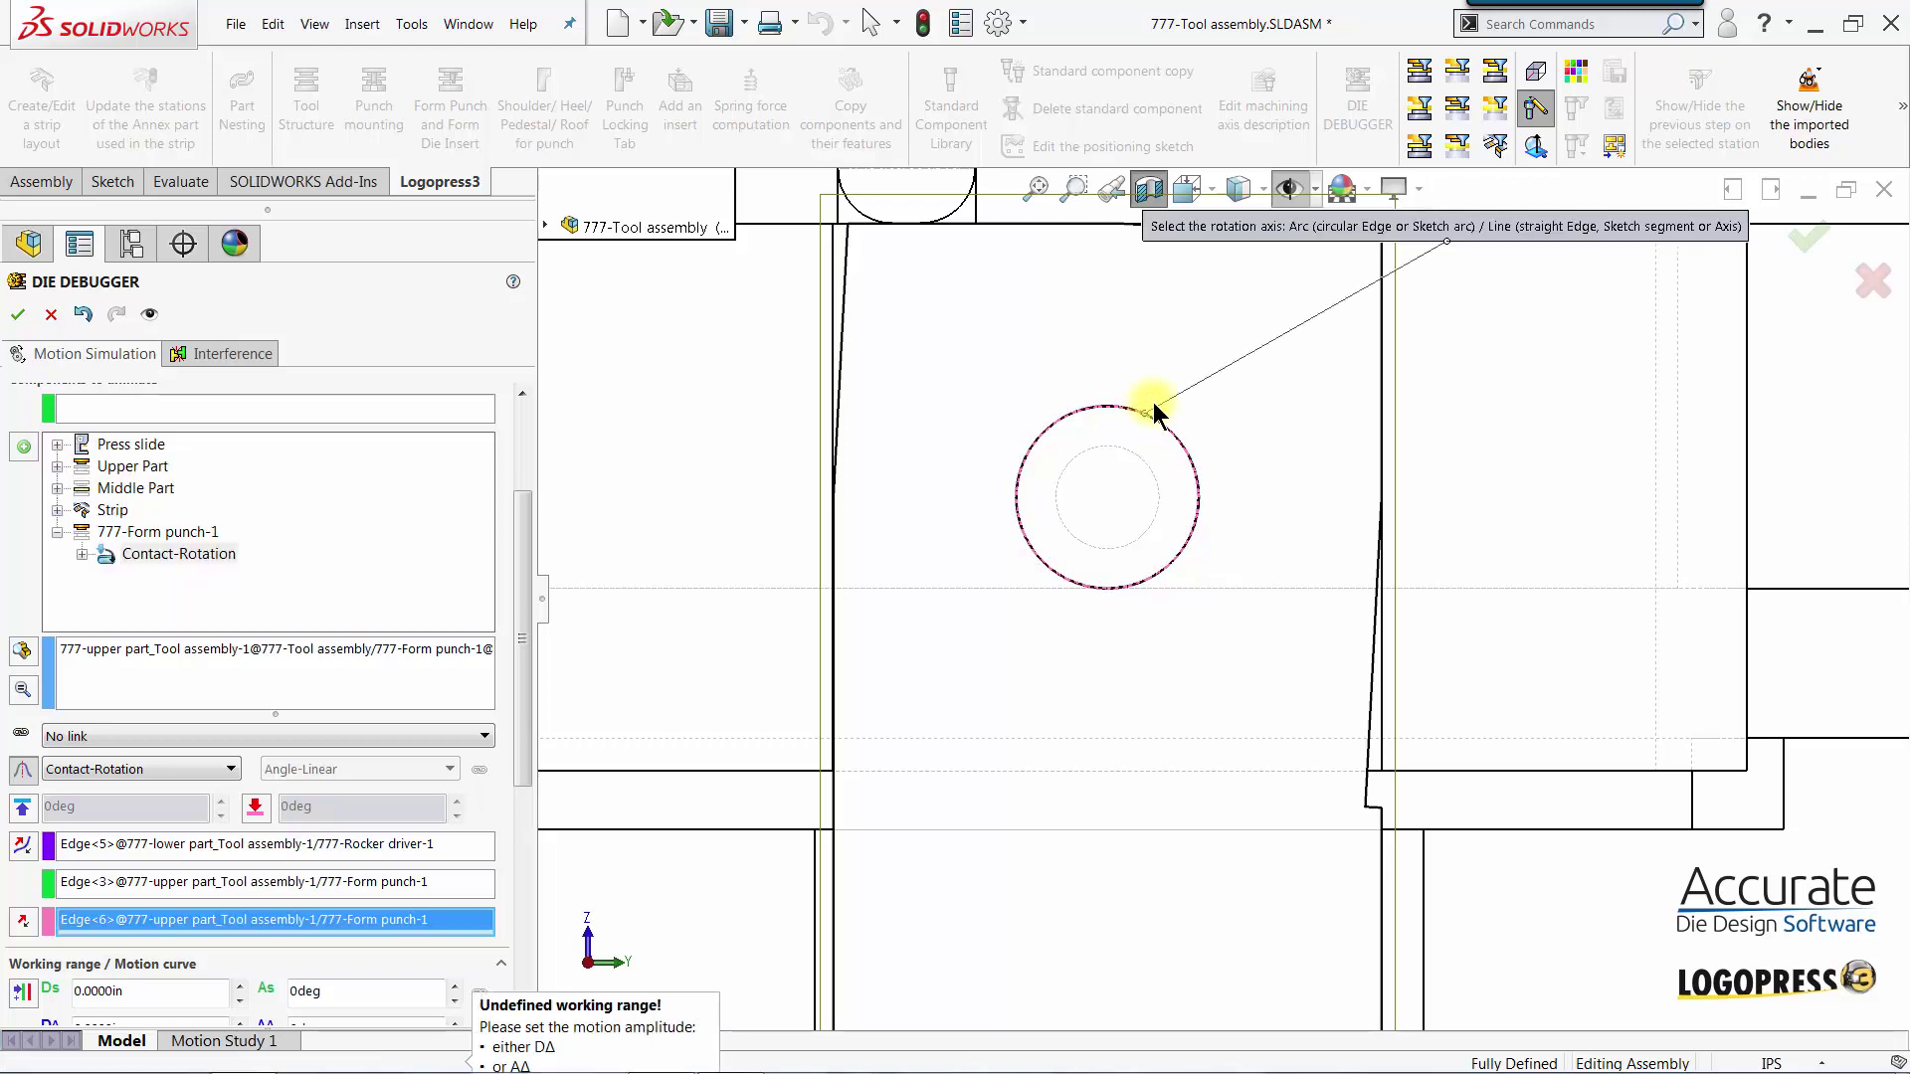
left_click(1238, 189)
left_click(1250, 237)
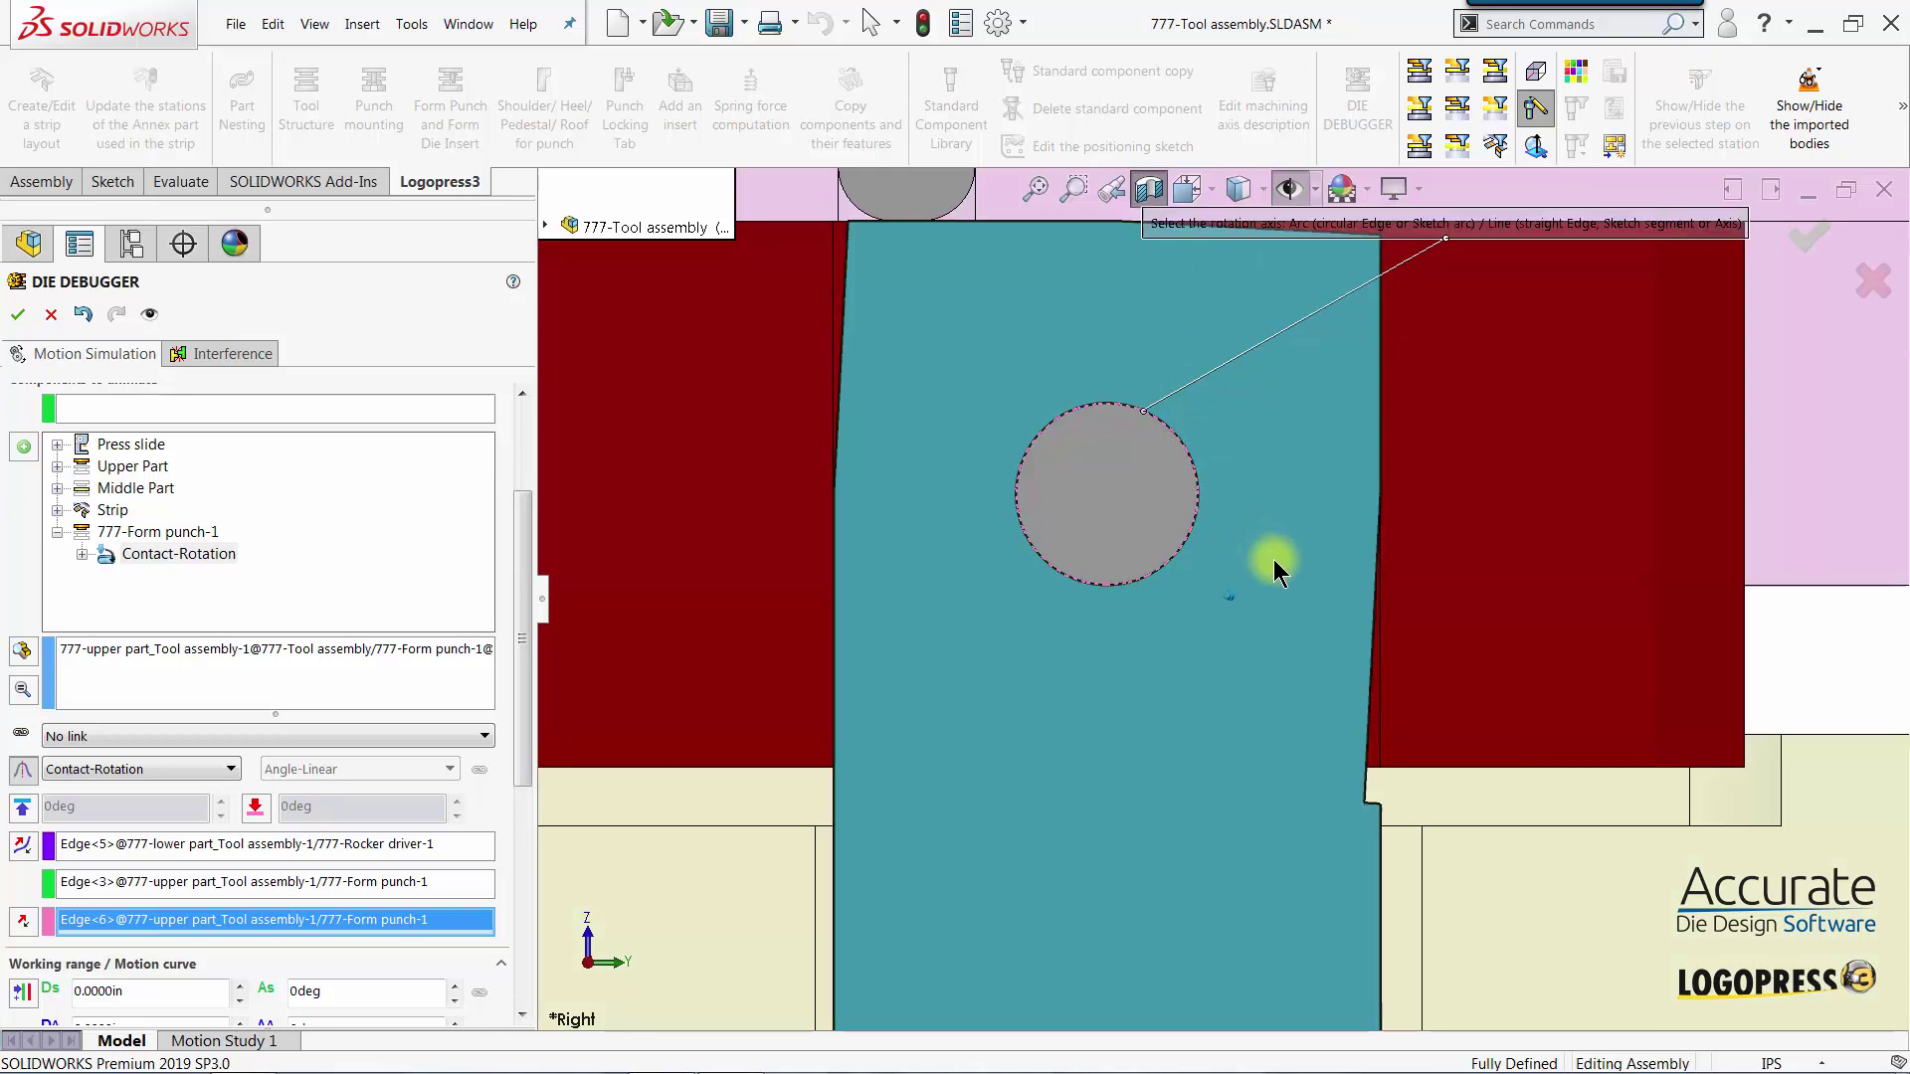
scroll(1283, 559, "up", 3)
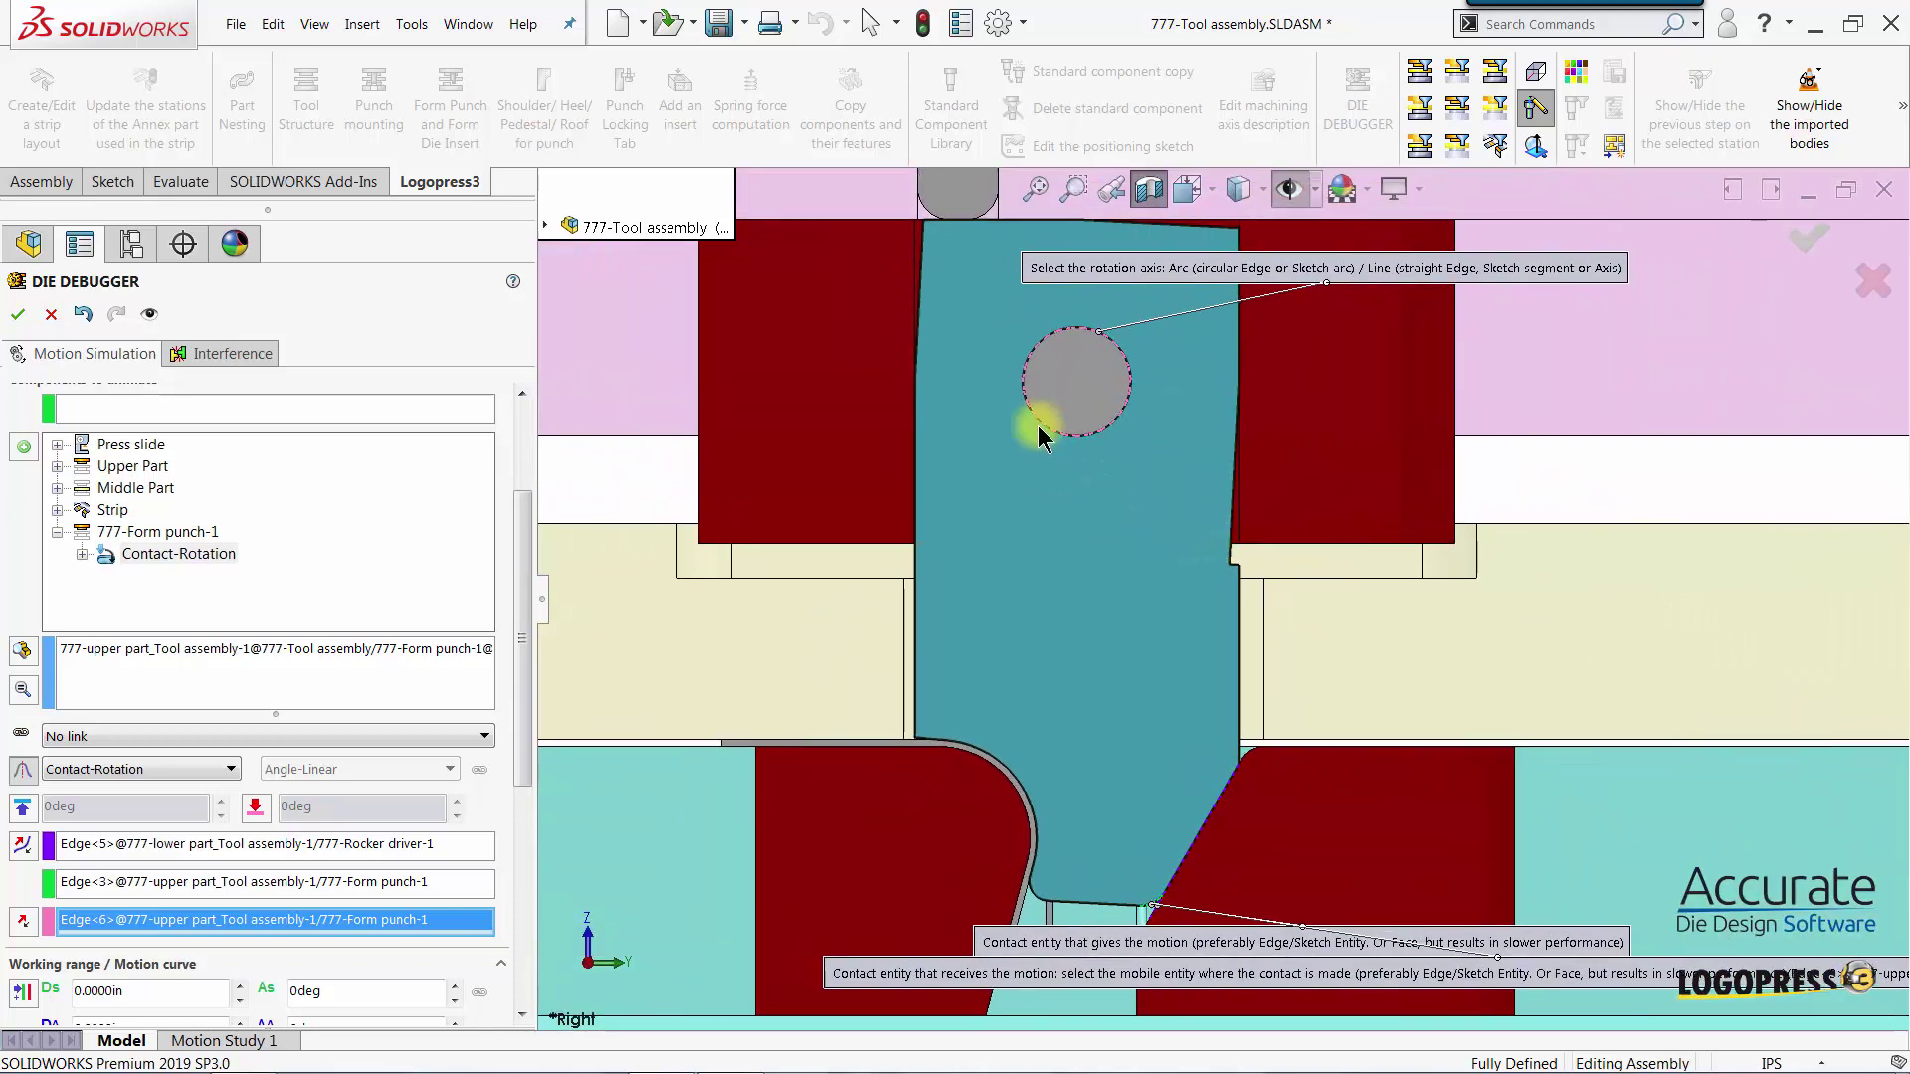
Enter 360 as the form punch's press rotation range ΔA in Working range
left_click_drag(527, 738, 521, 853)
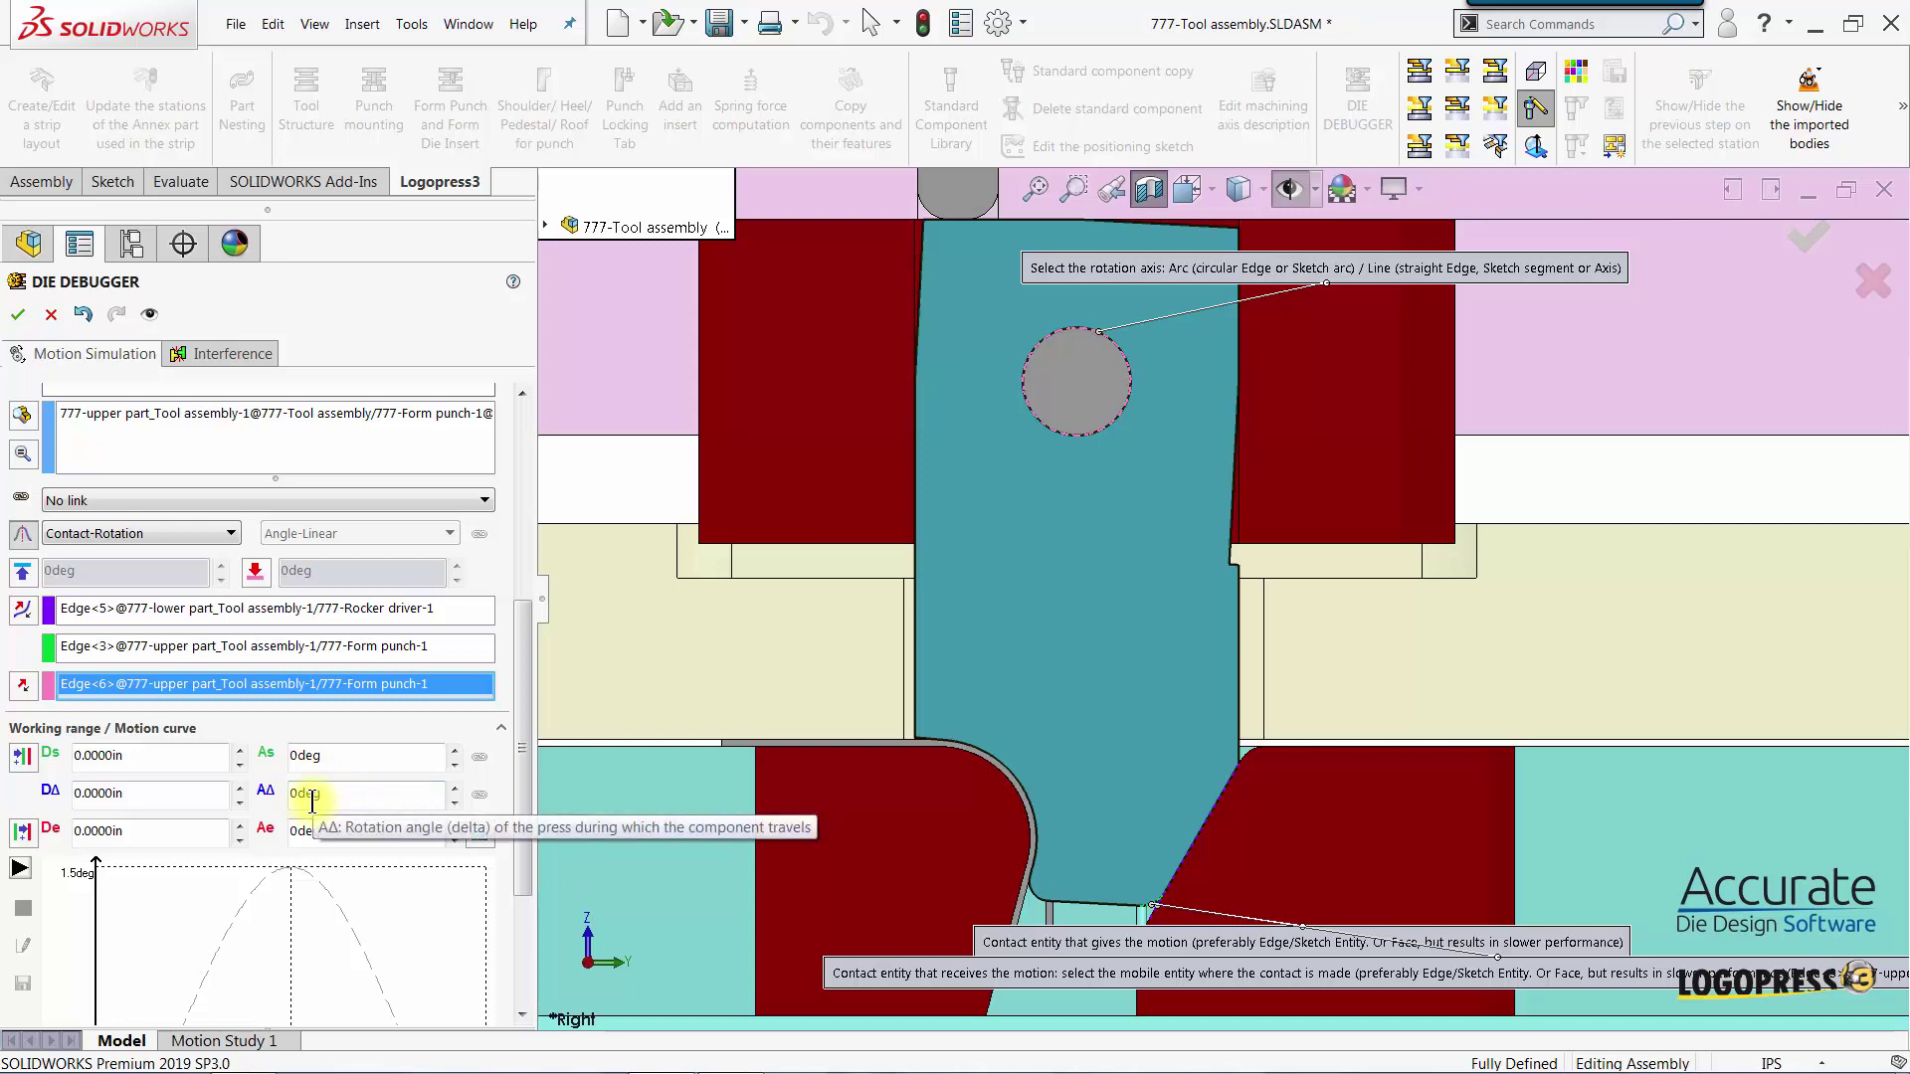
left_click(316, 793)
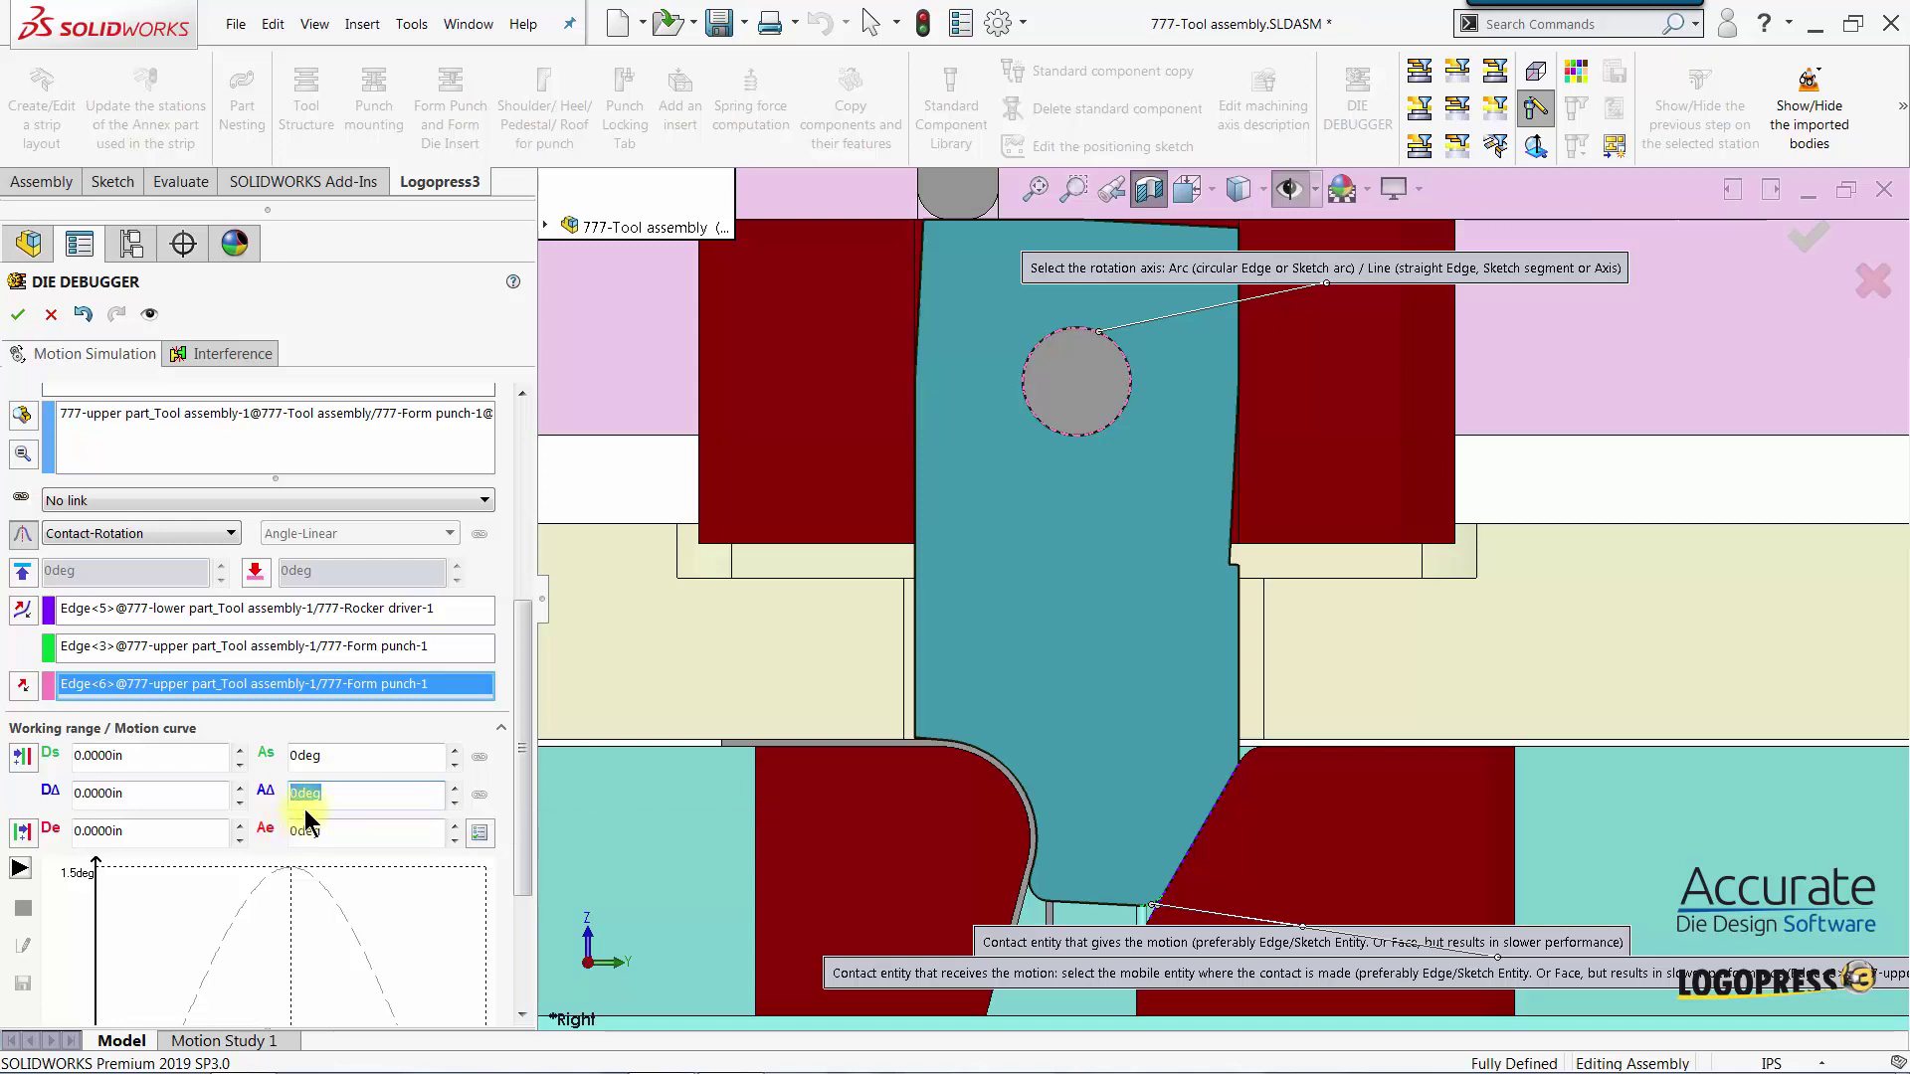
type("360")
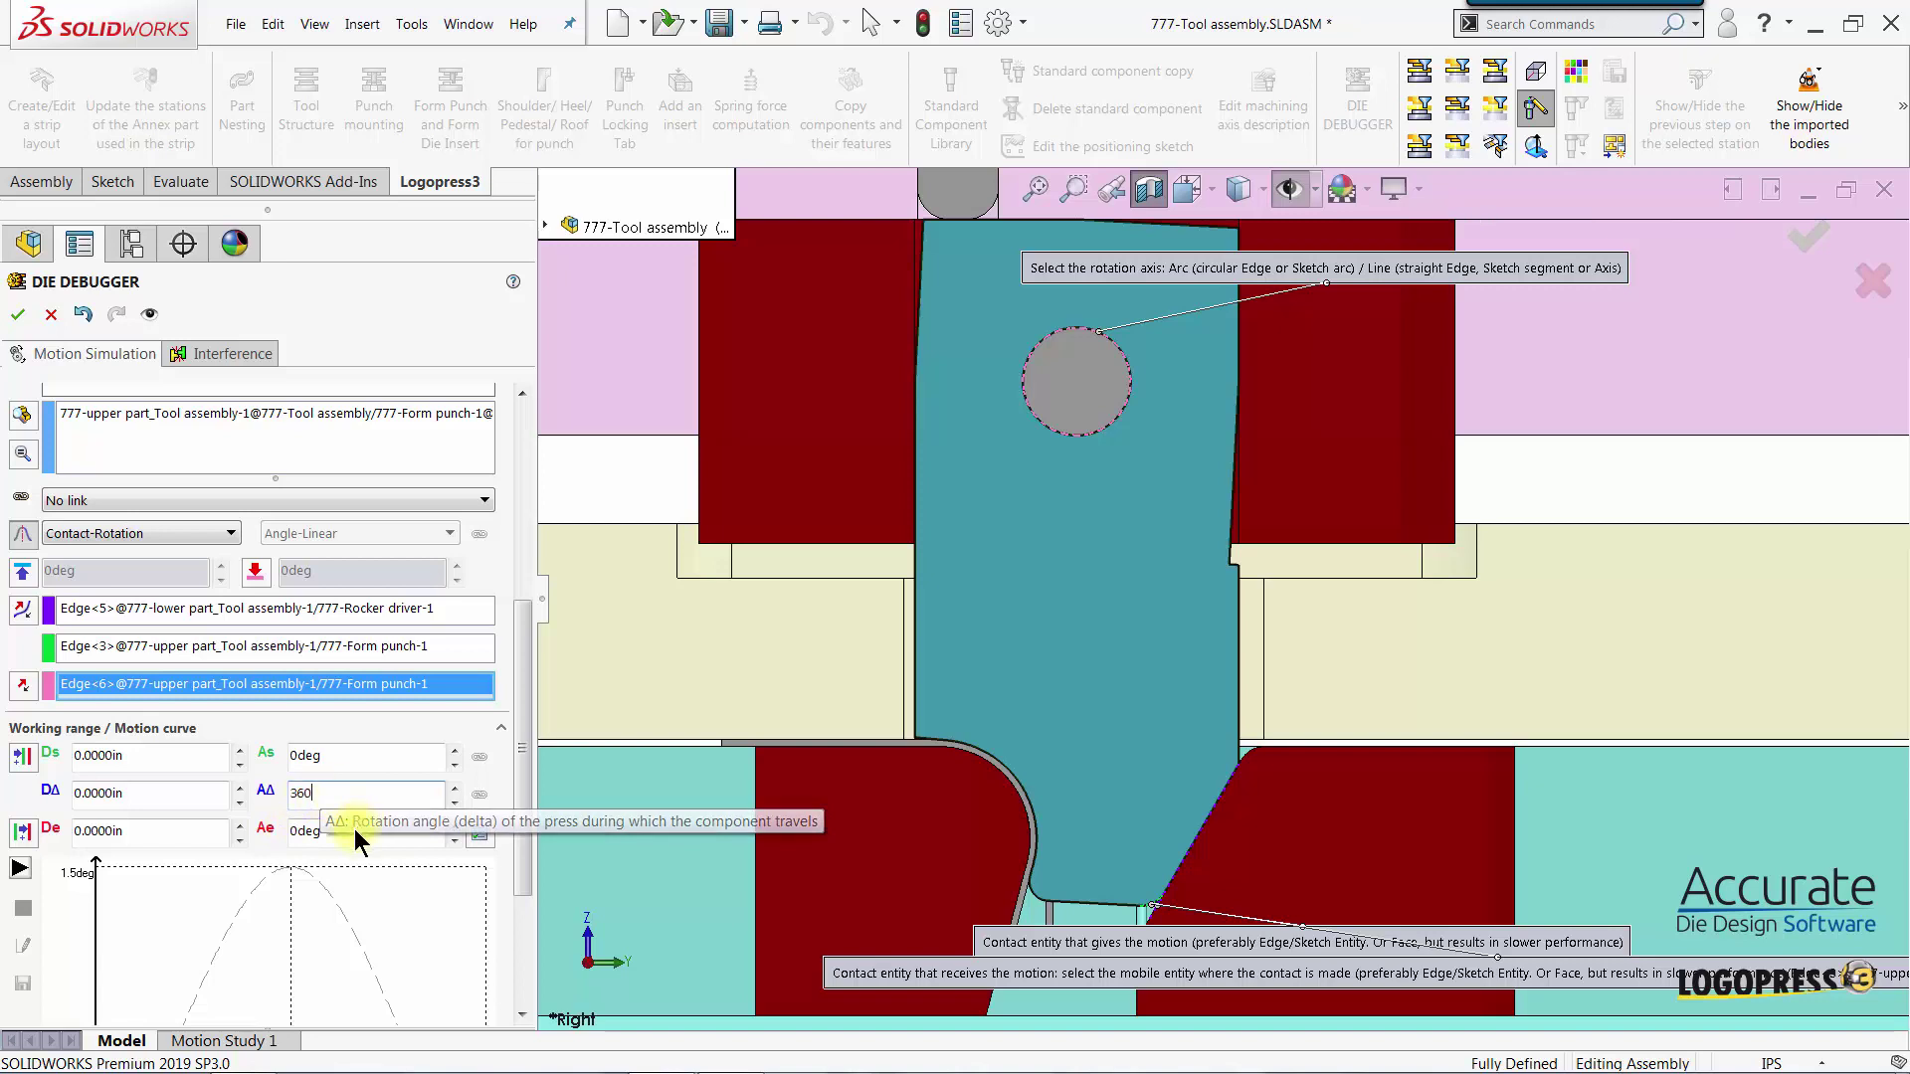
left_click(354, 831)
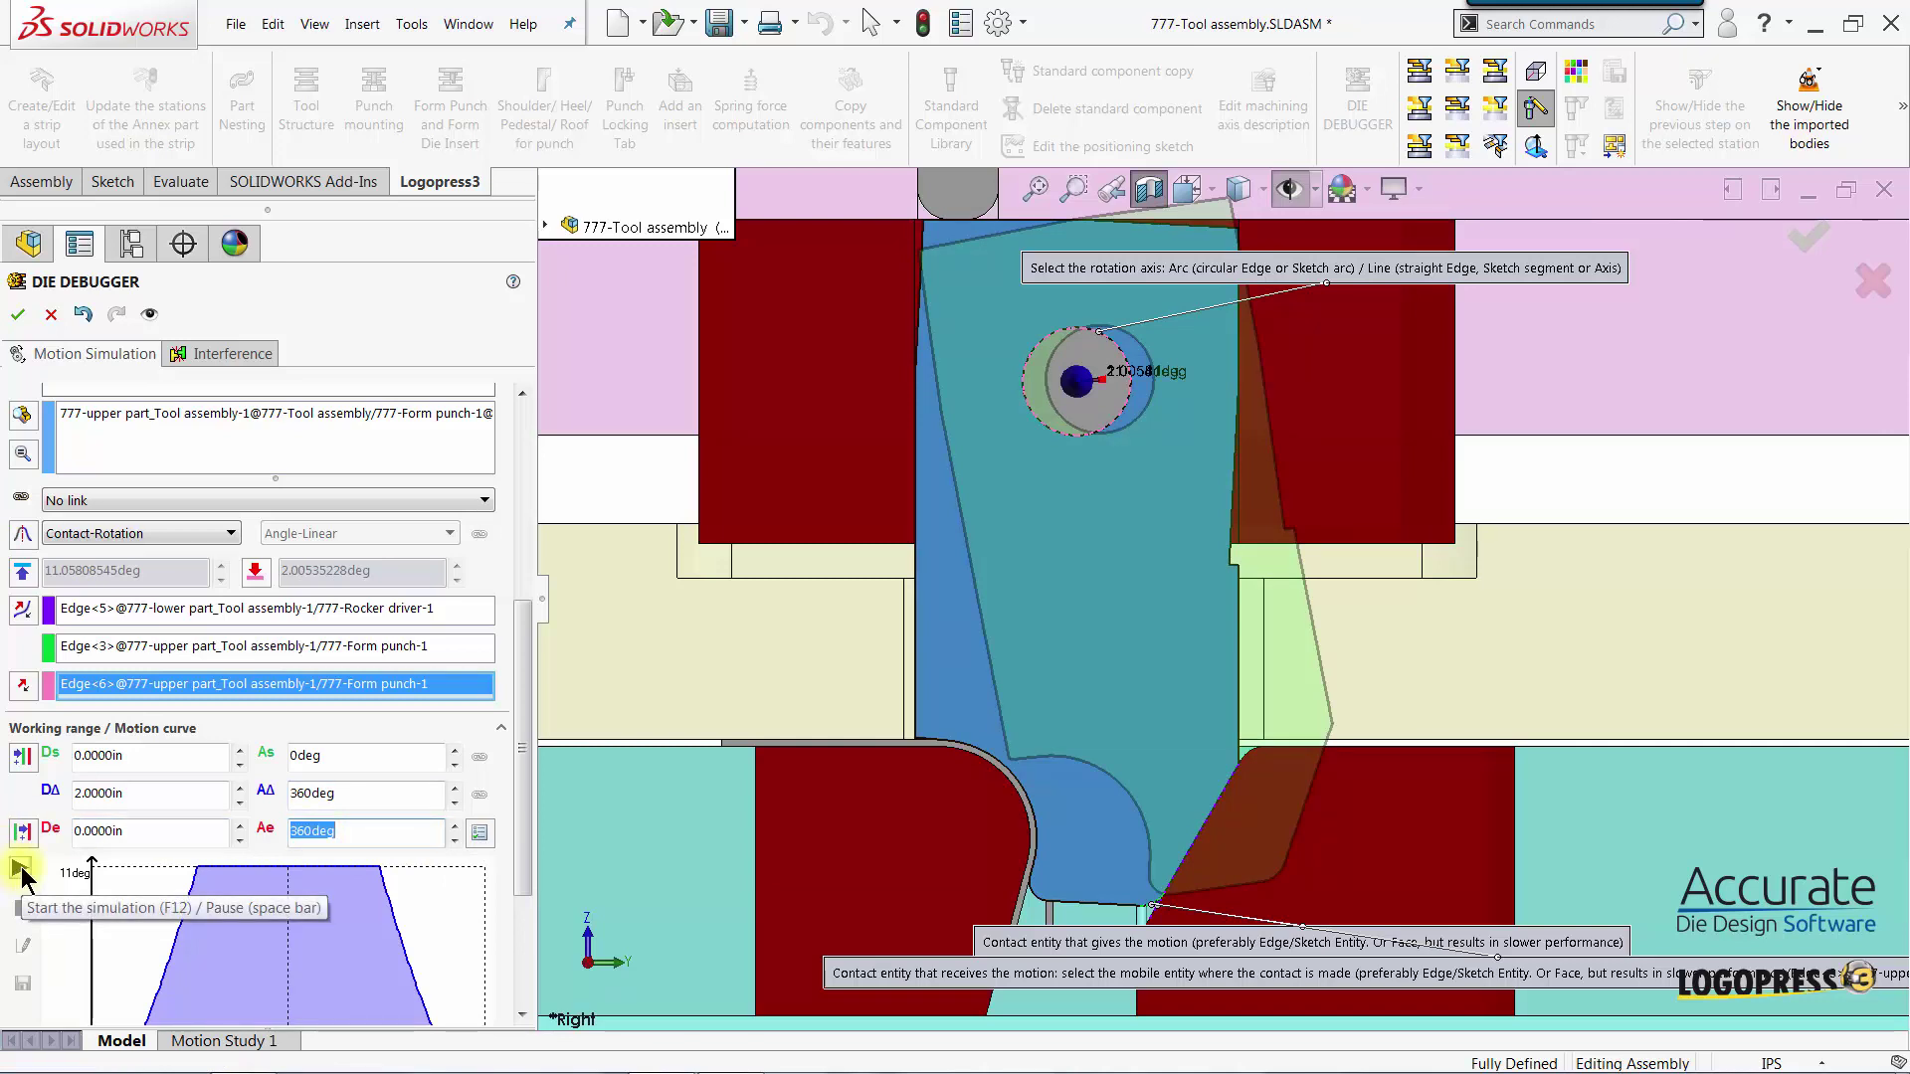
left_click(21, 871)
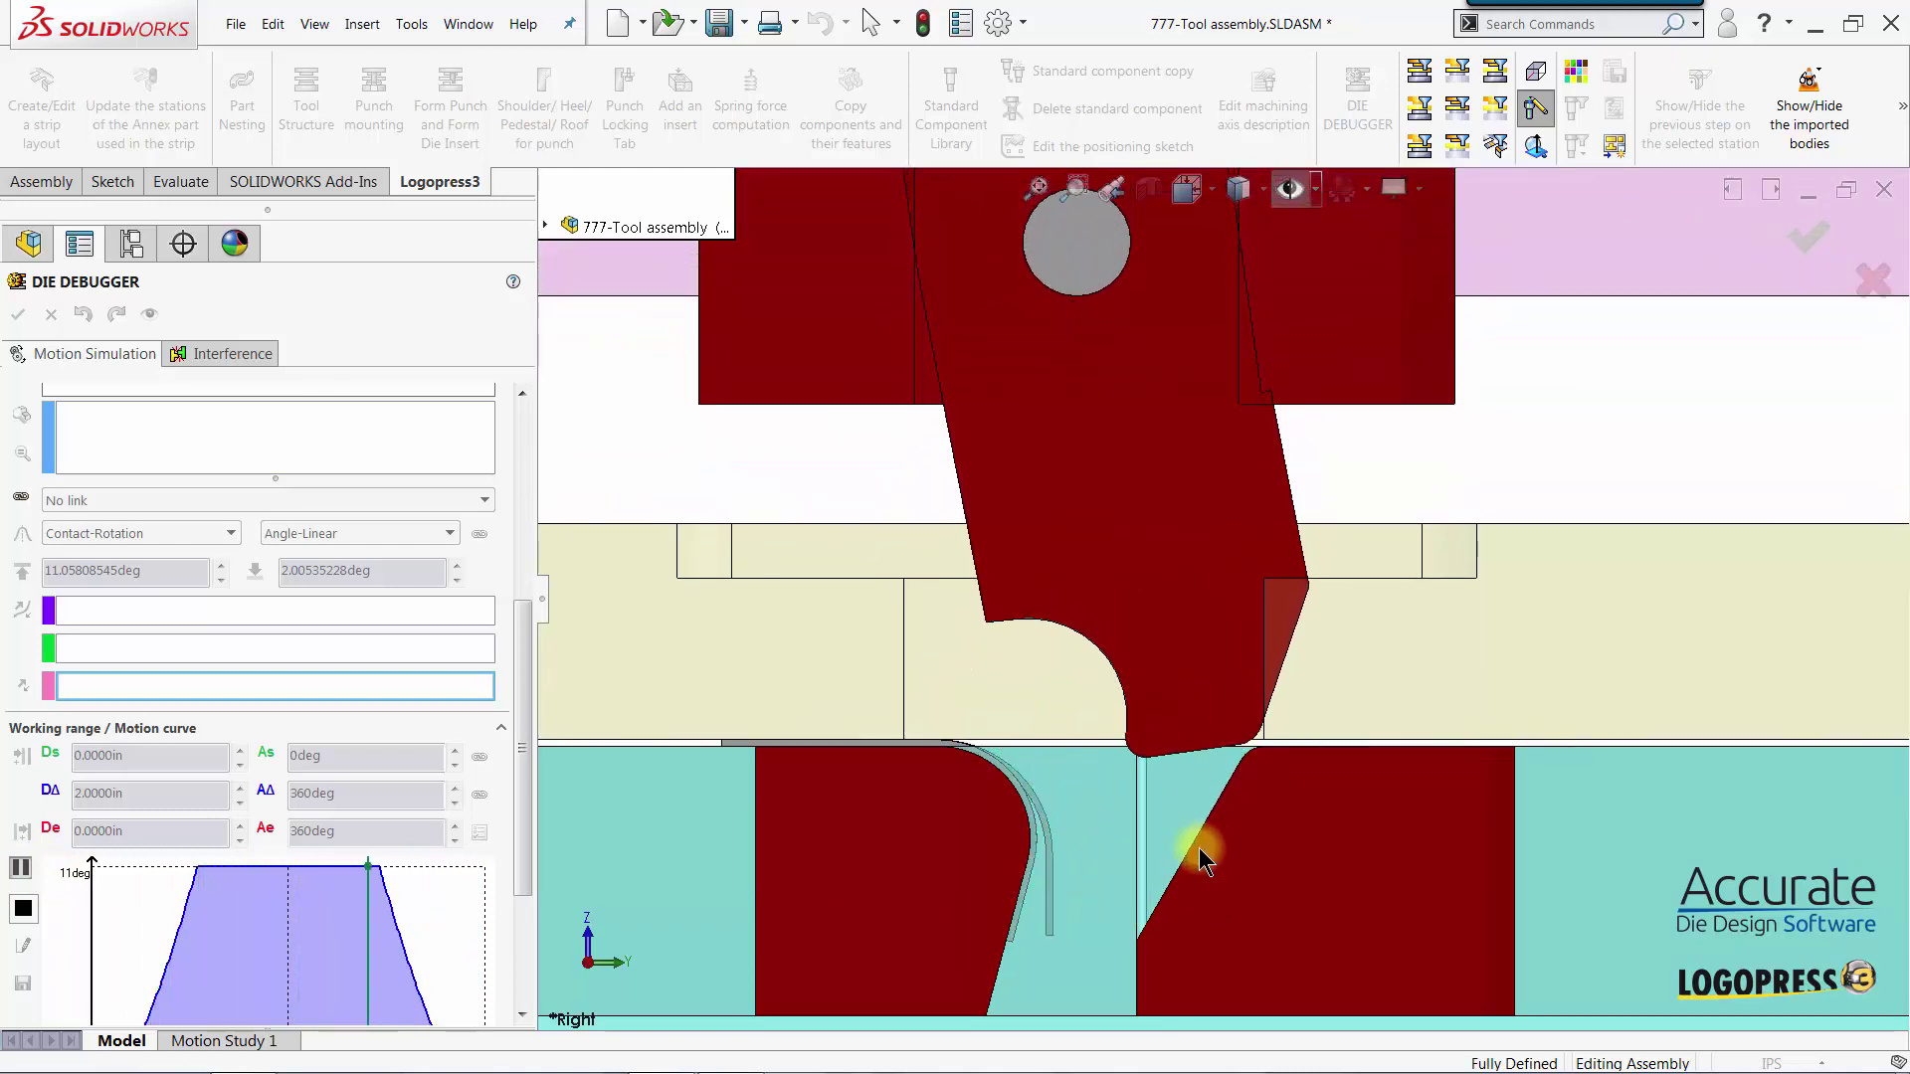
left_click(23, 909)
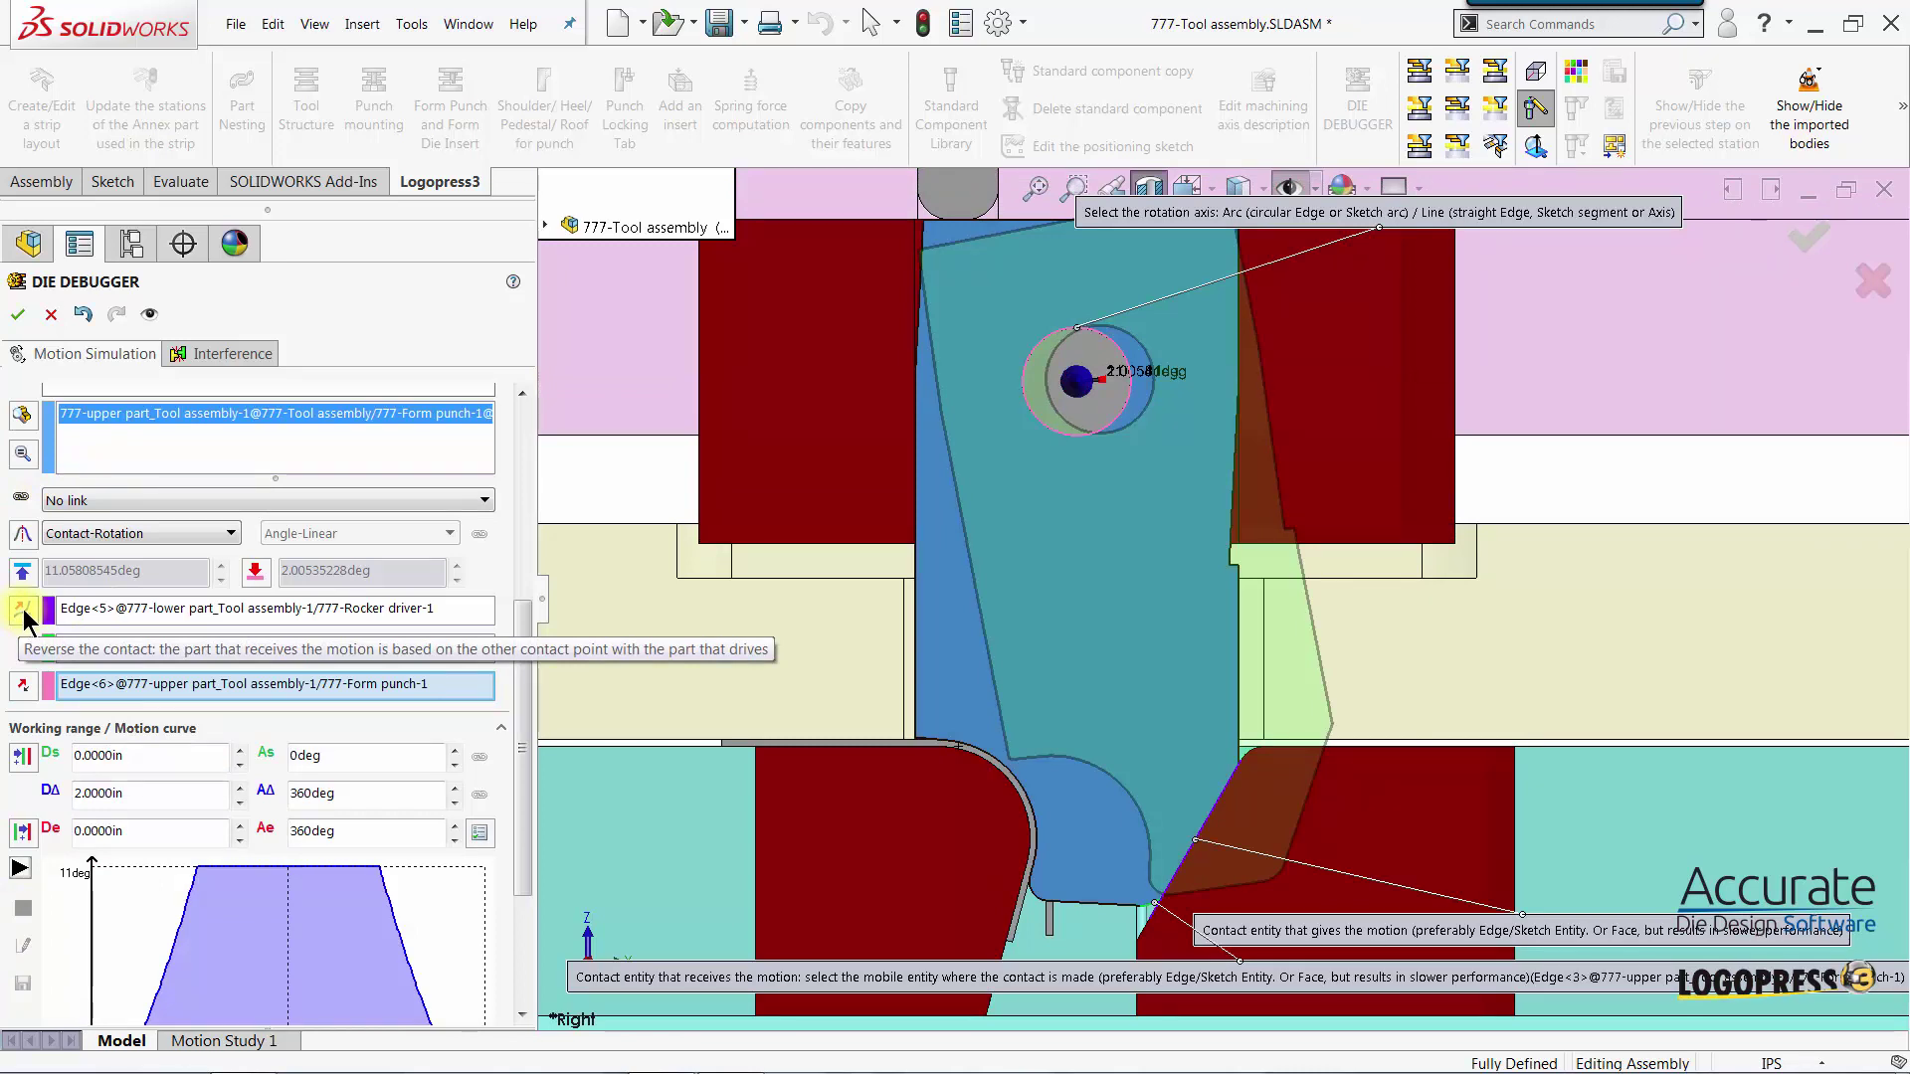
Reverse the rocker-to-punch contact and run the simulation, reaching about -9.8deg rotation
left_click(23, 609)
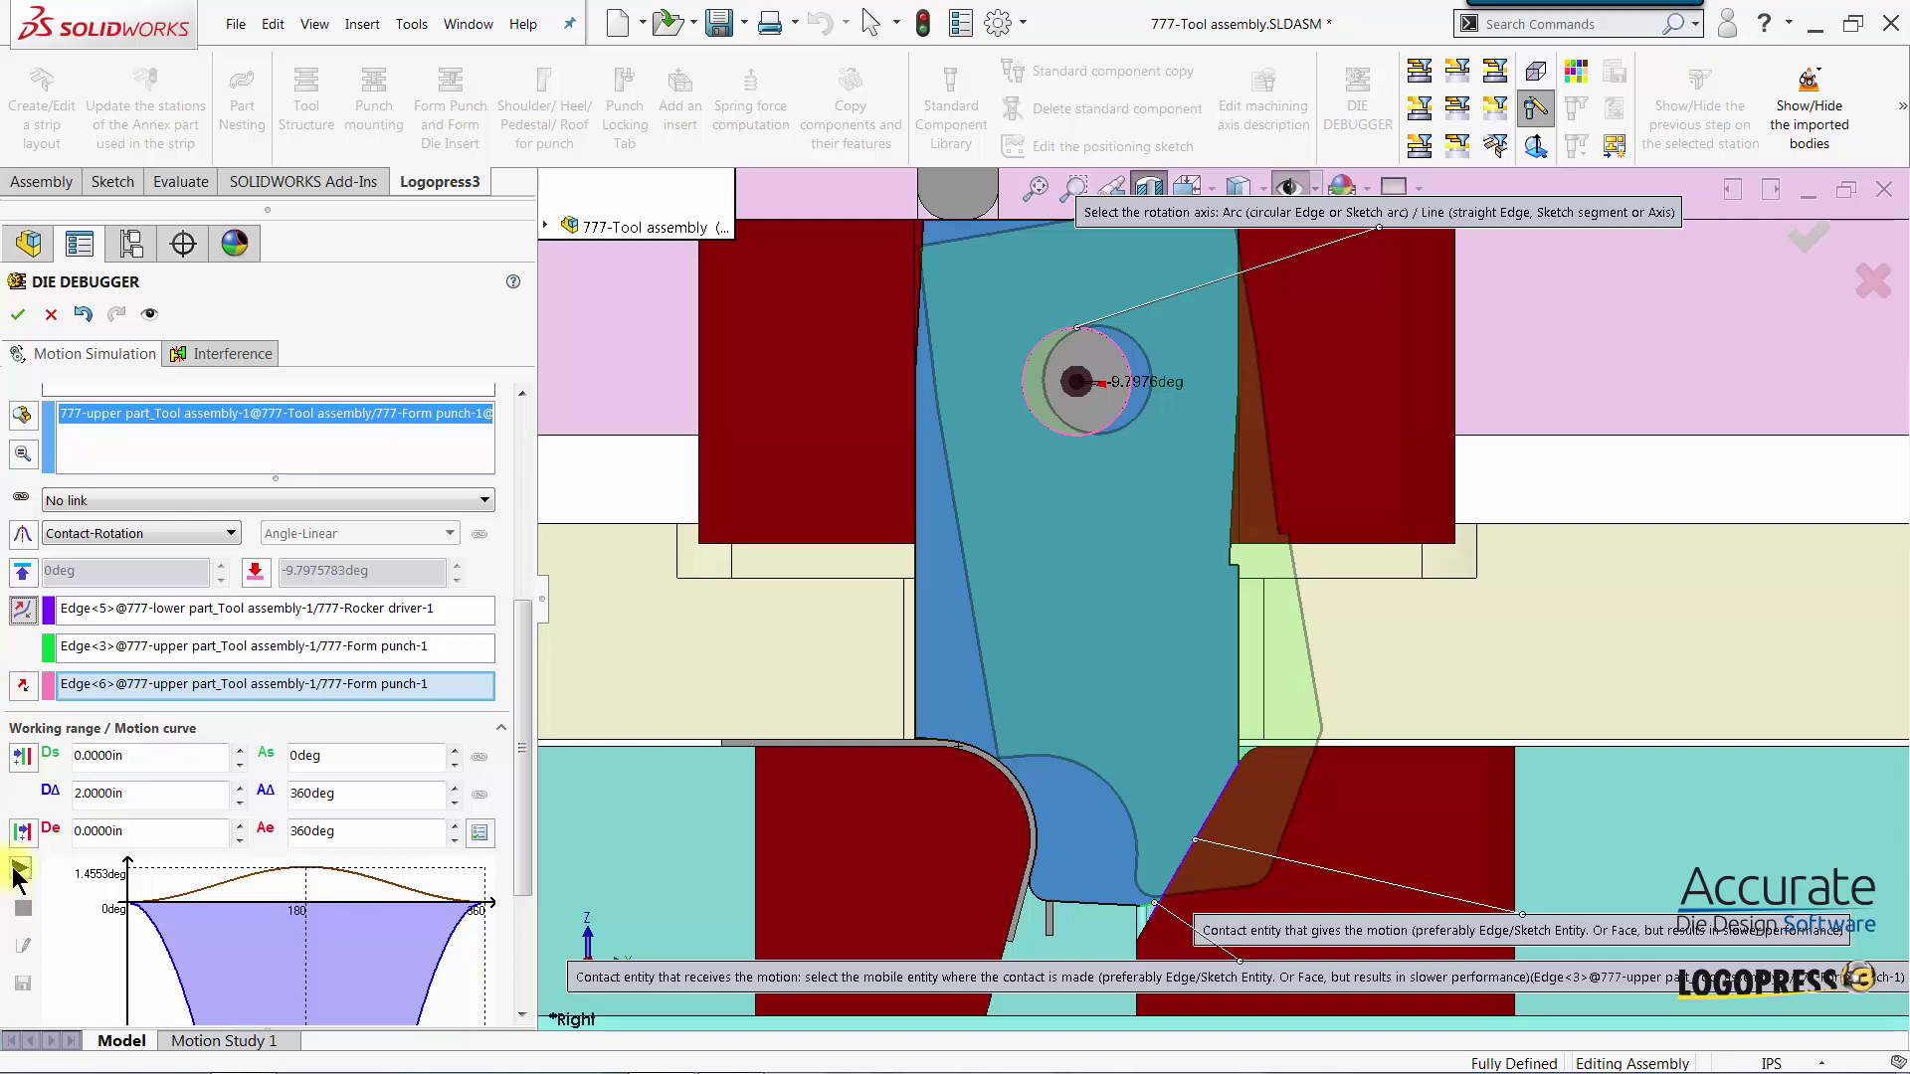
left_click(18, 870)
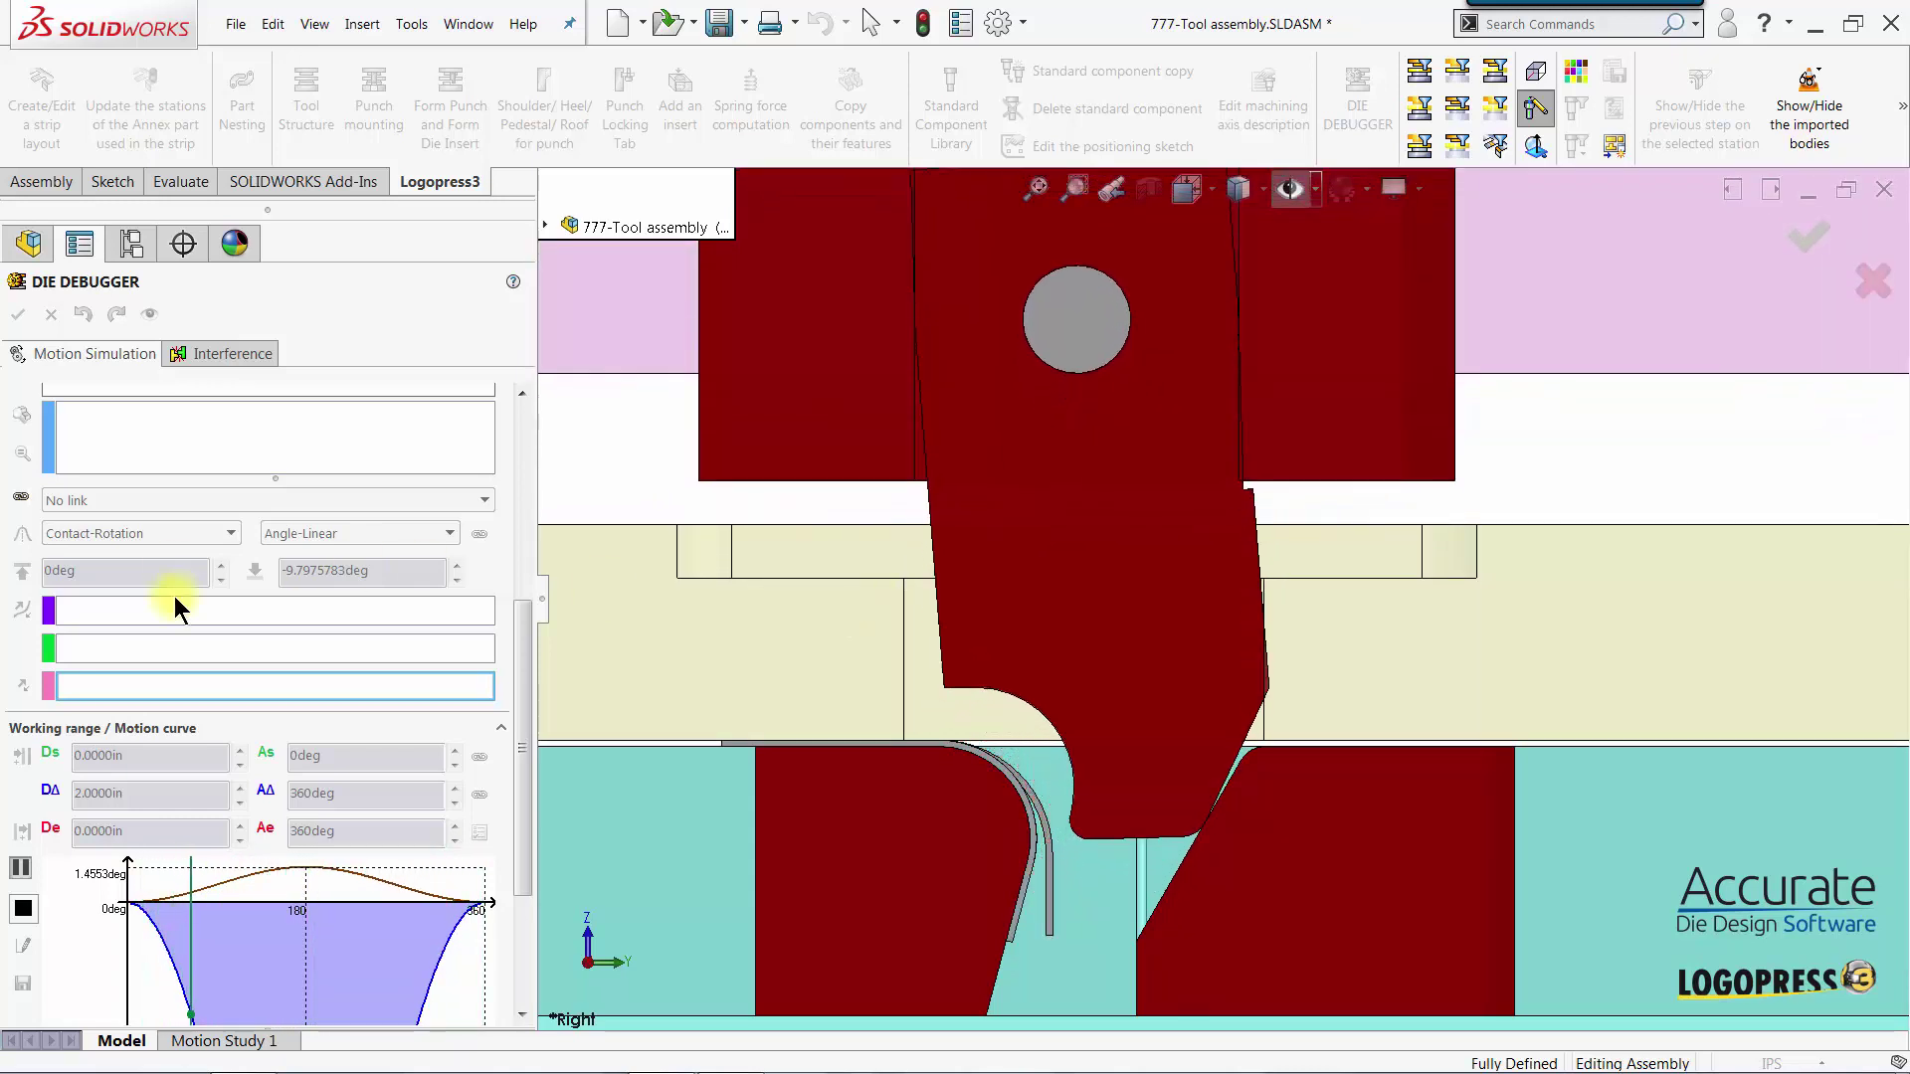
left_click(23, 907)
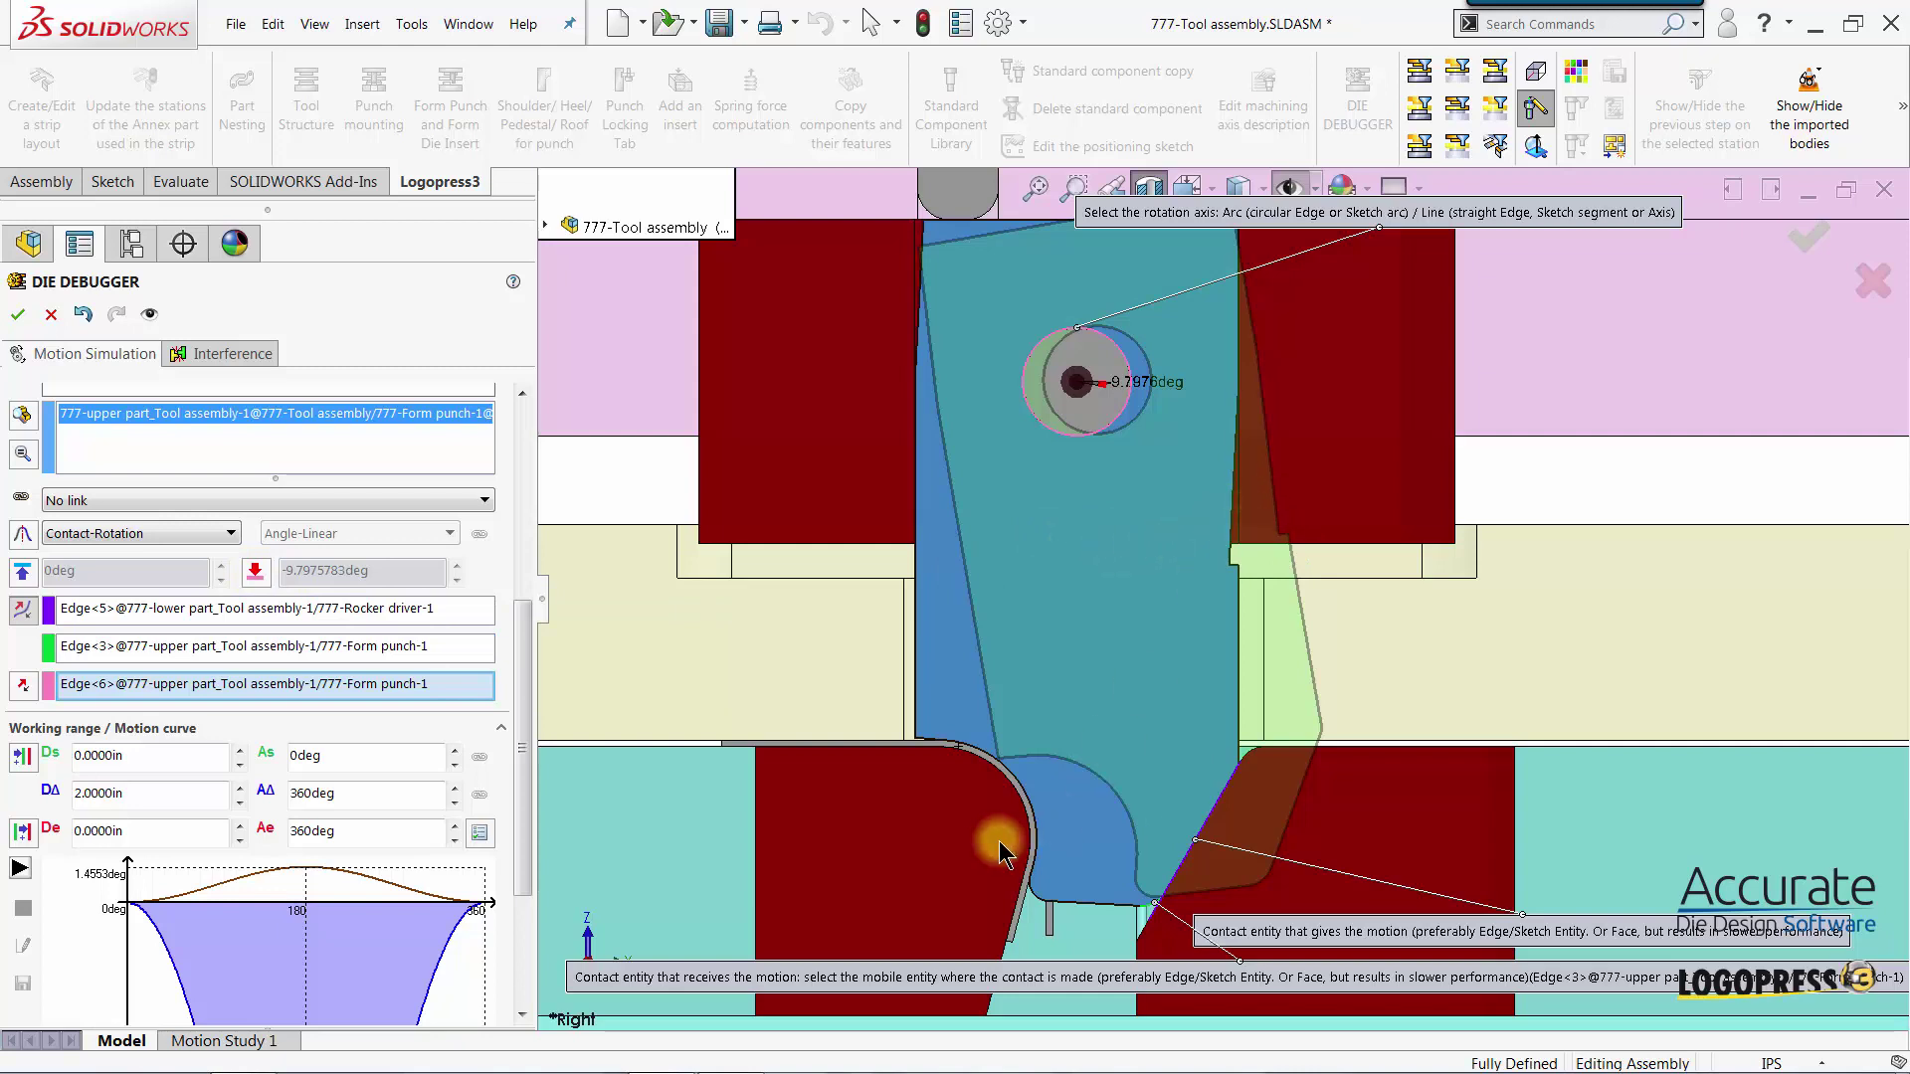
Reverse the end-angle direction, limit it to 3deg, and replay the Contact-Rotation preview
left_click(253, 571)
left_click_drag(323, 574, 270, 574)
type("3")
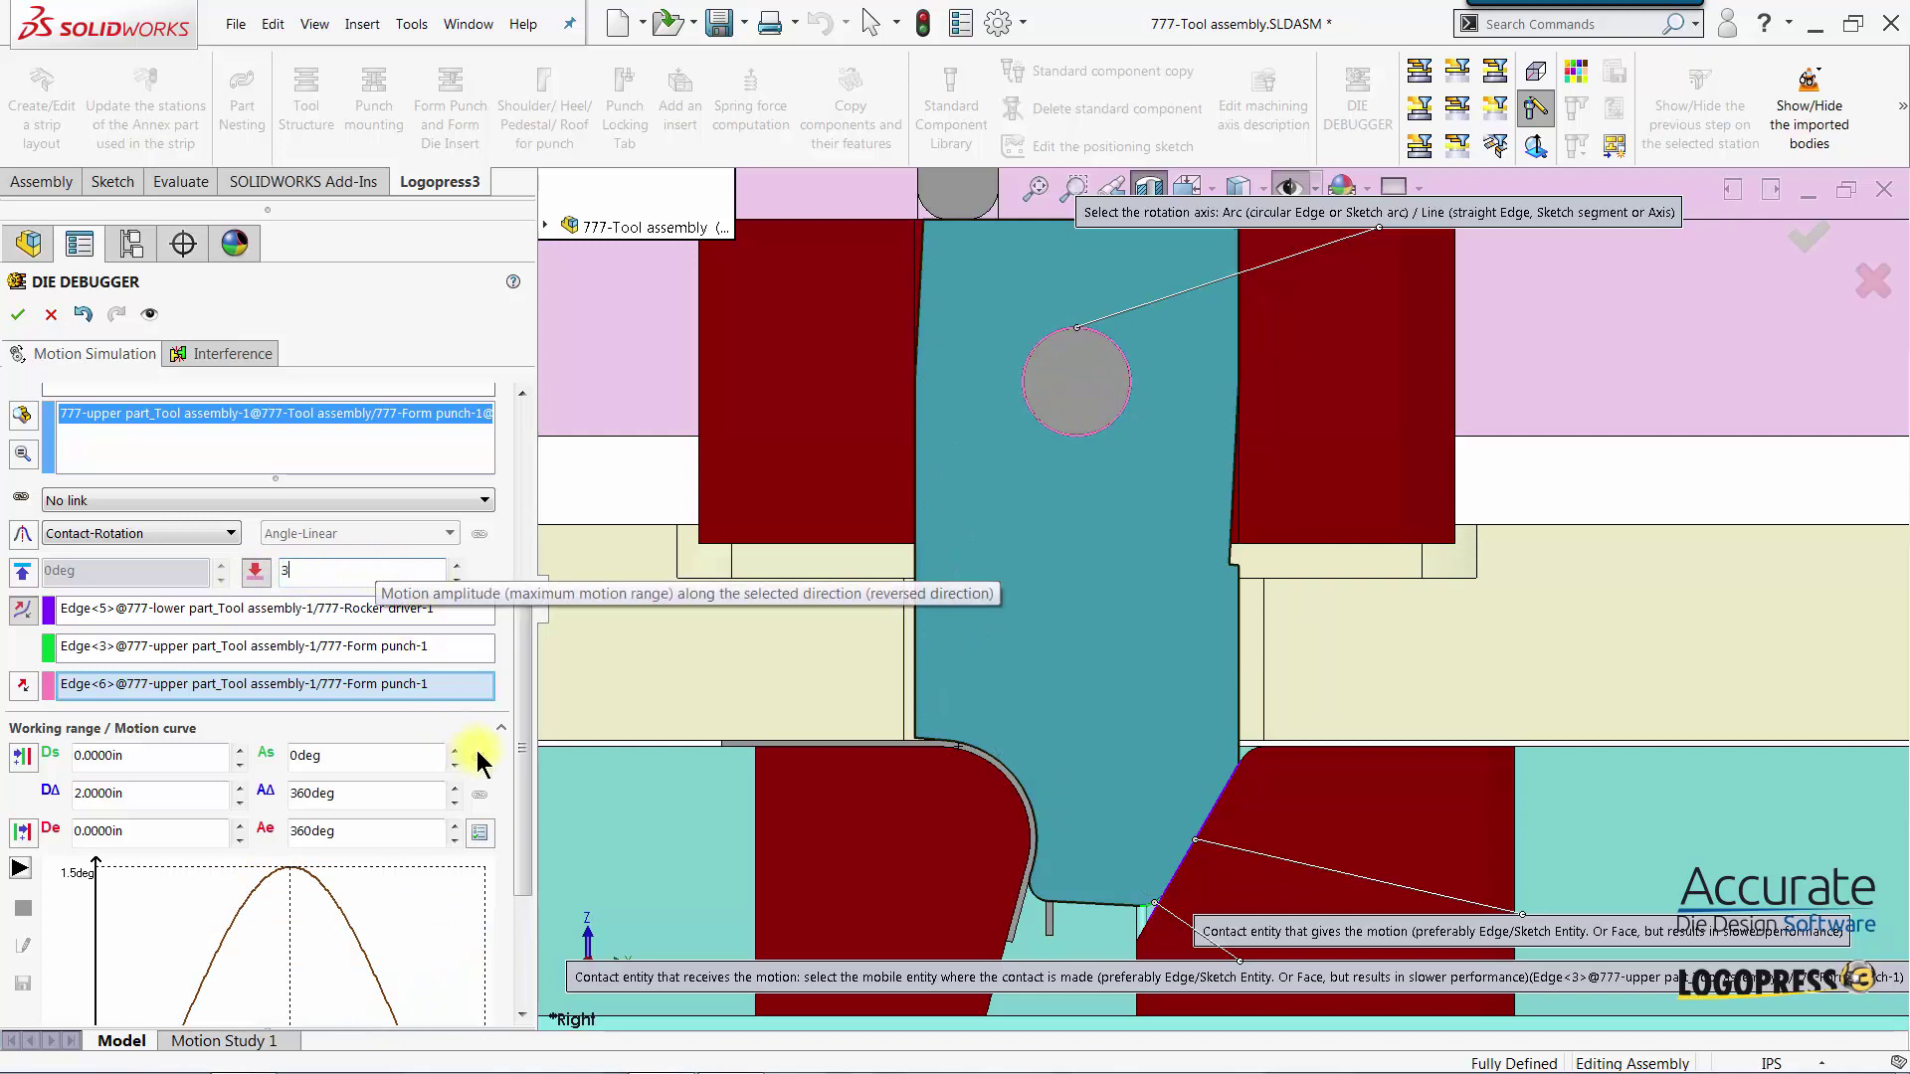
left_click(516, 774)
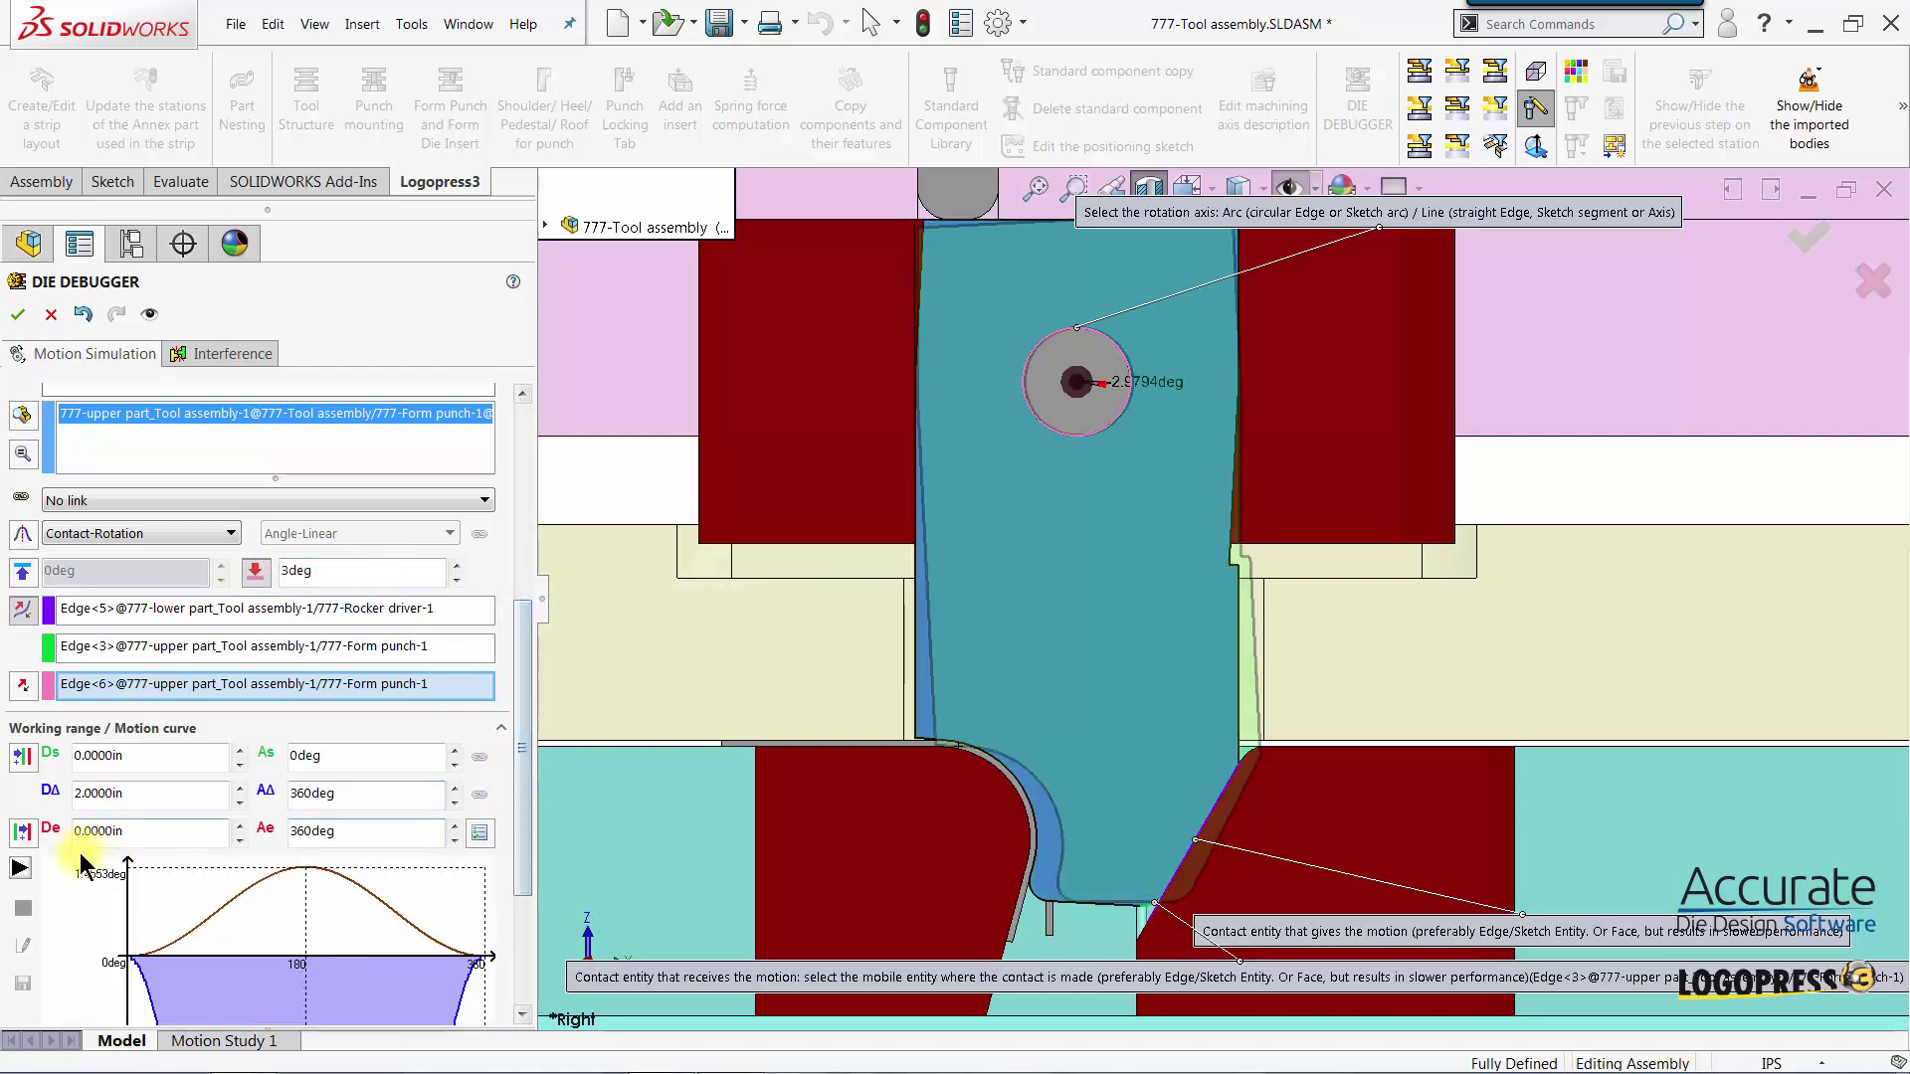
left_click(21, 869)
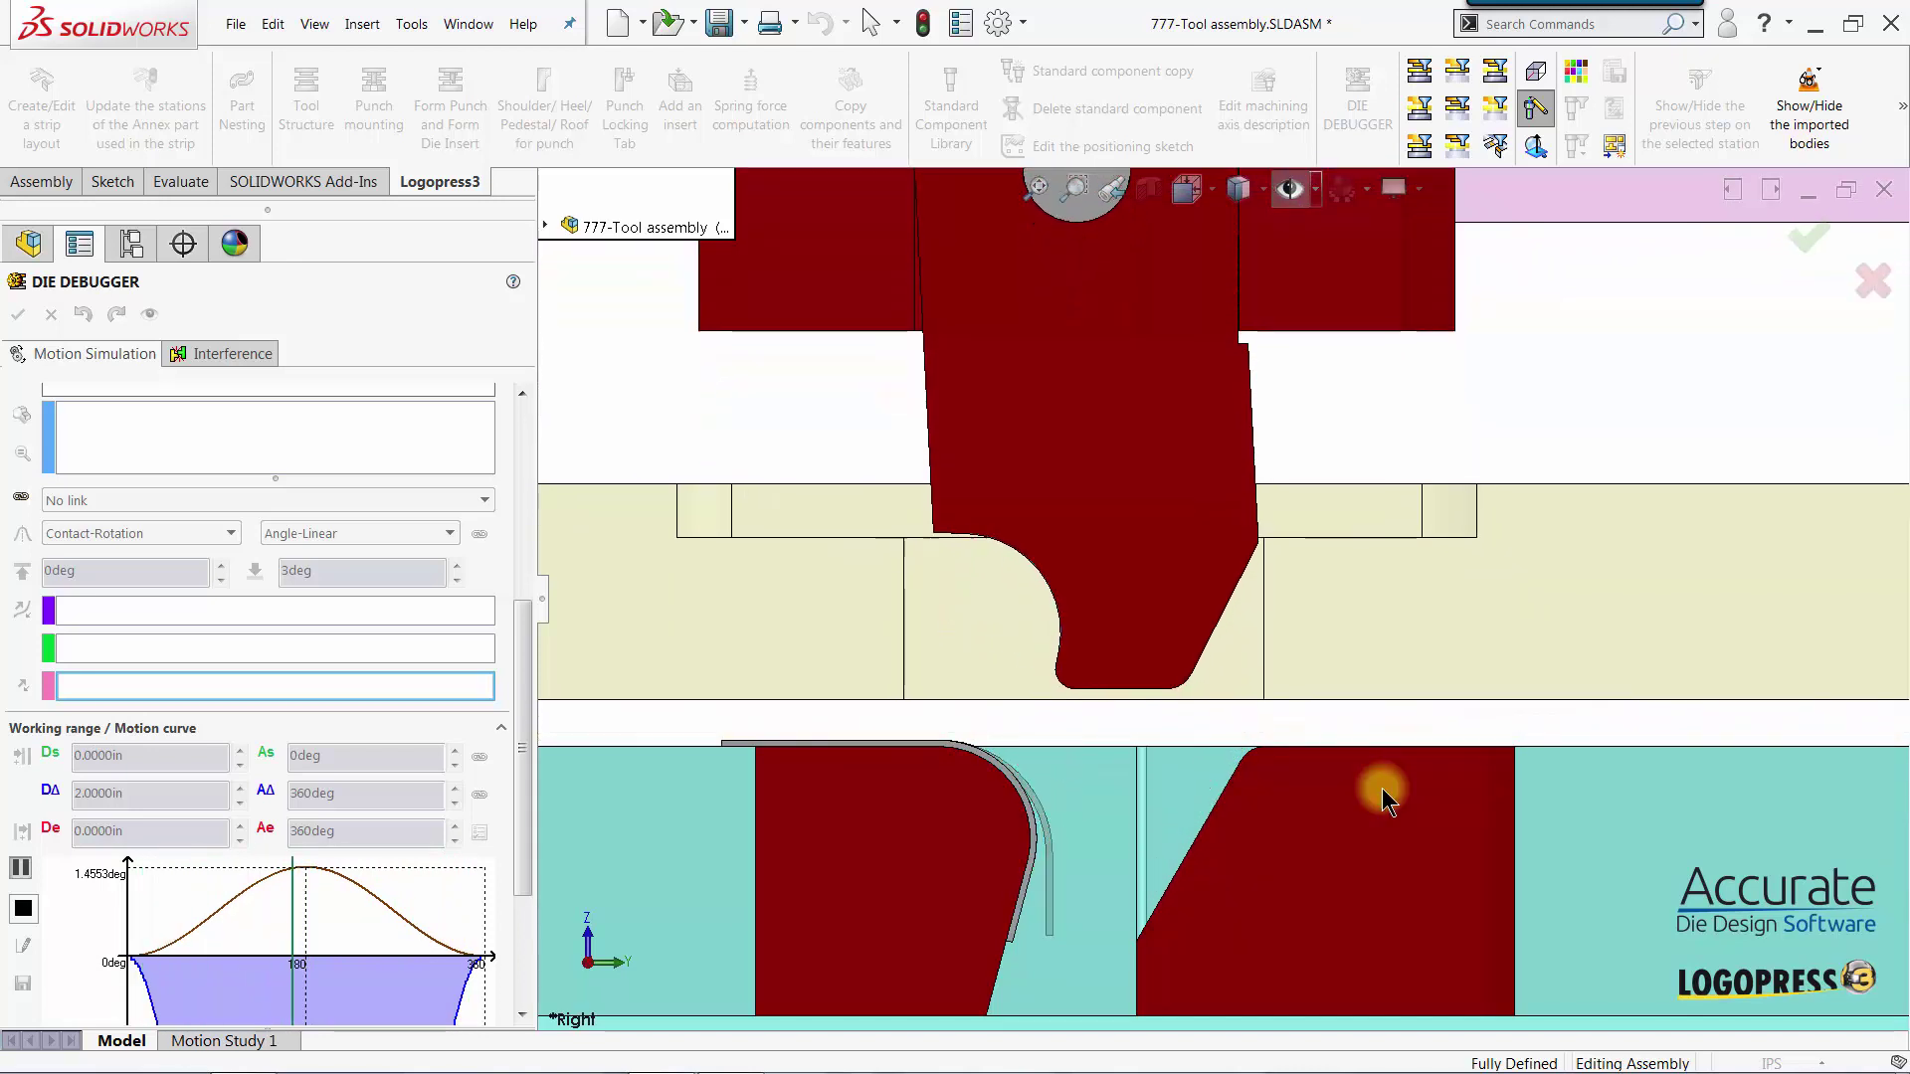
left_click(20, 908)
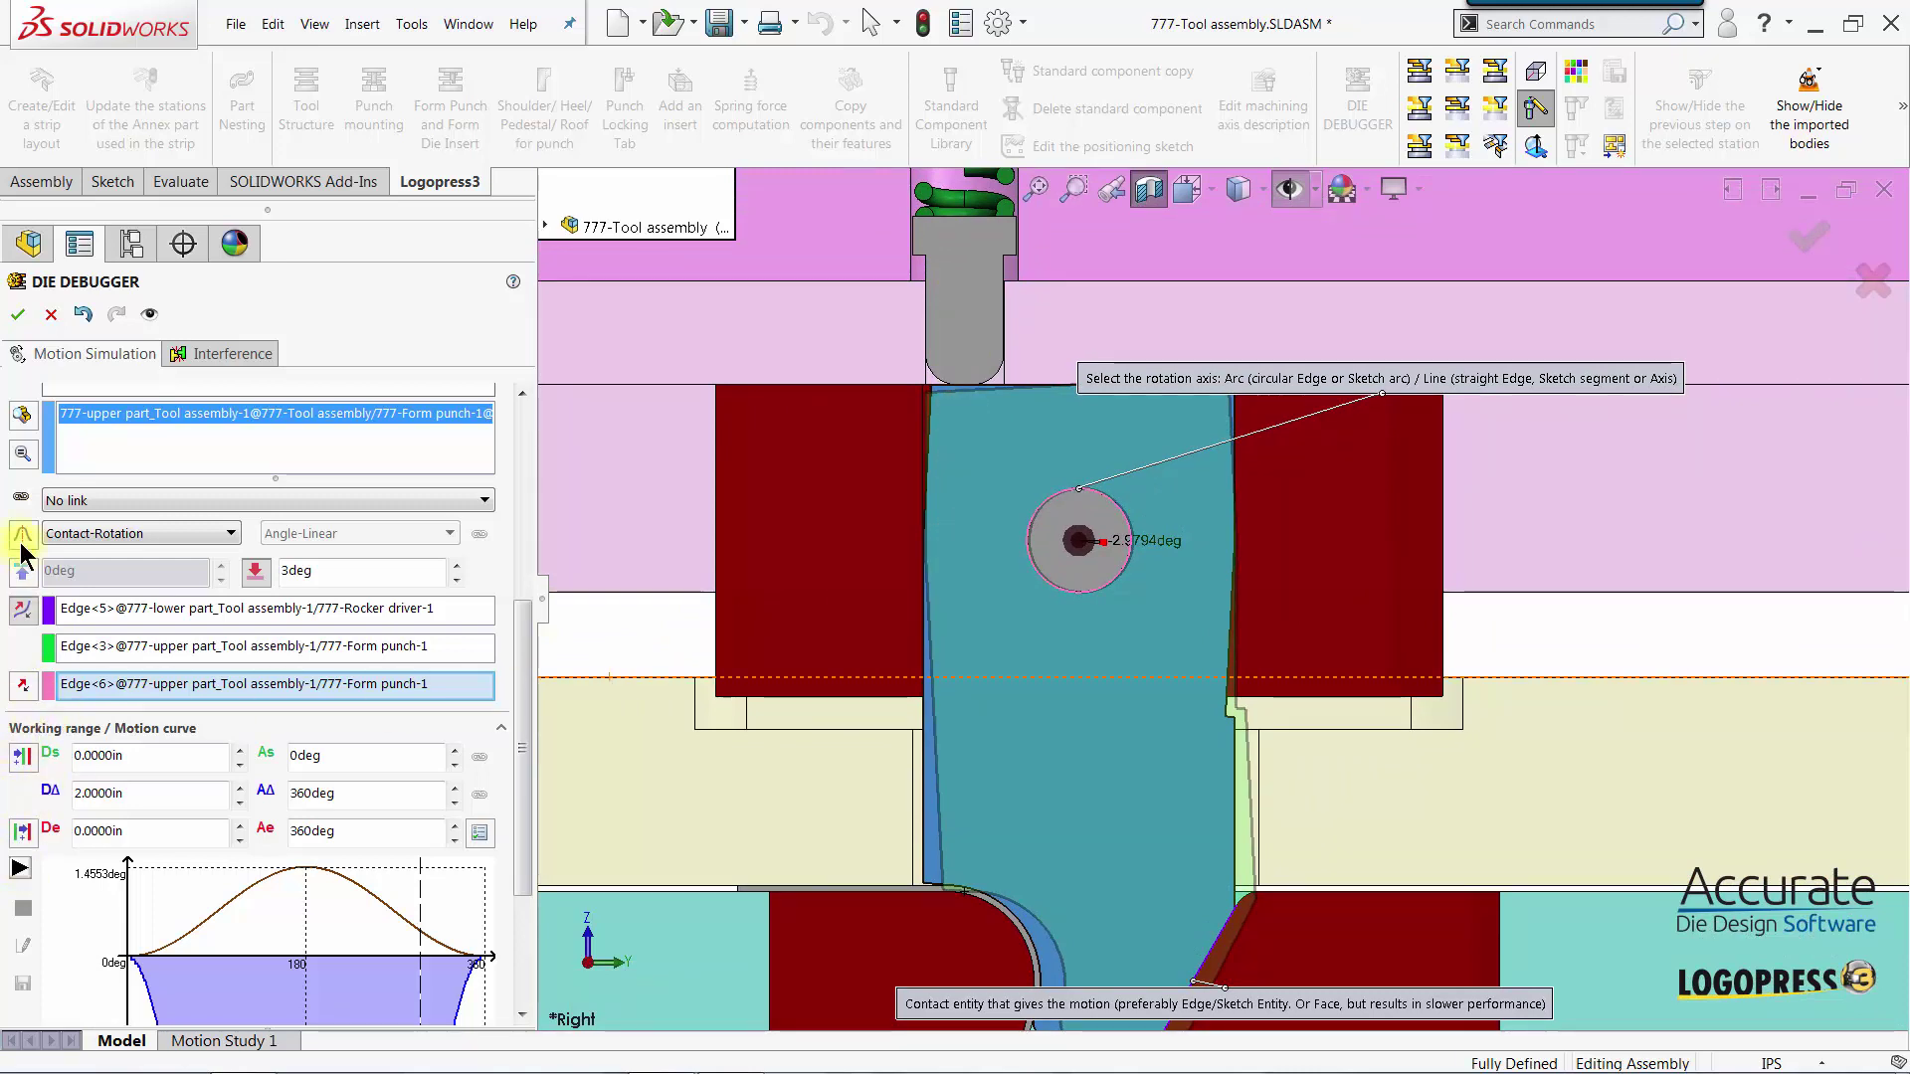
left_click_drag(522, 657, 527, 530)
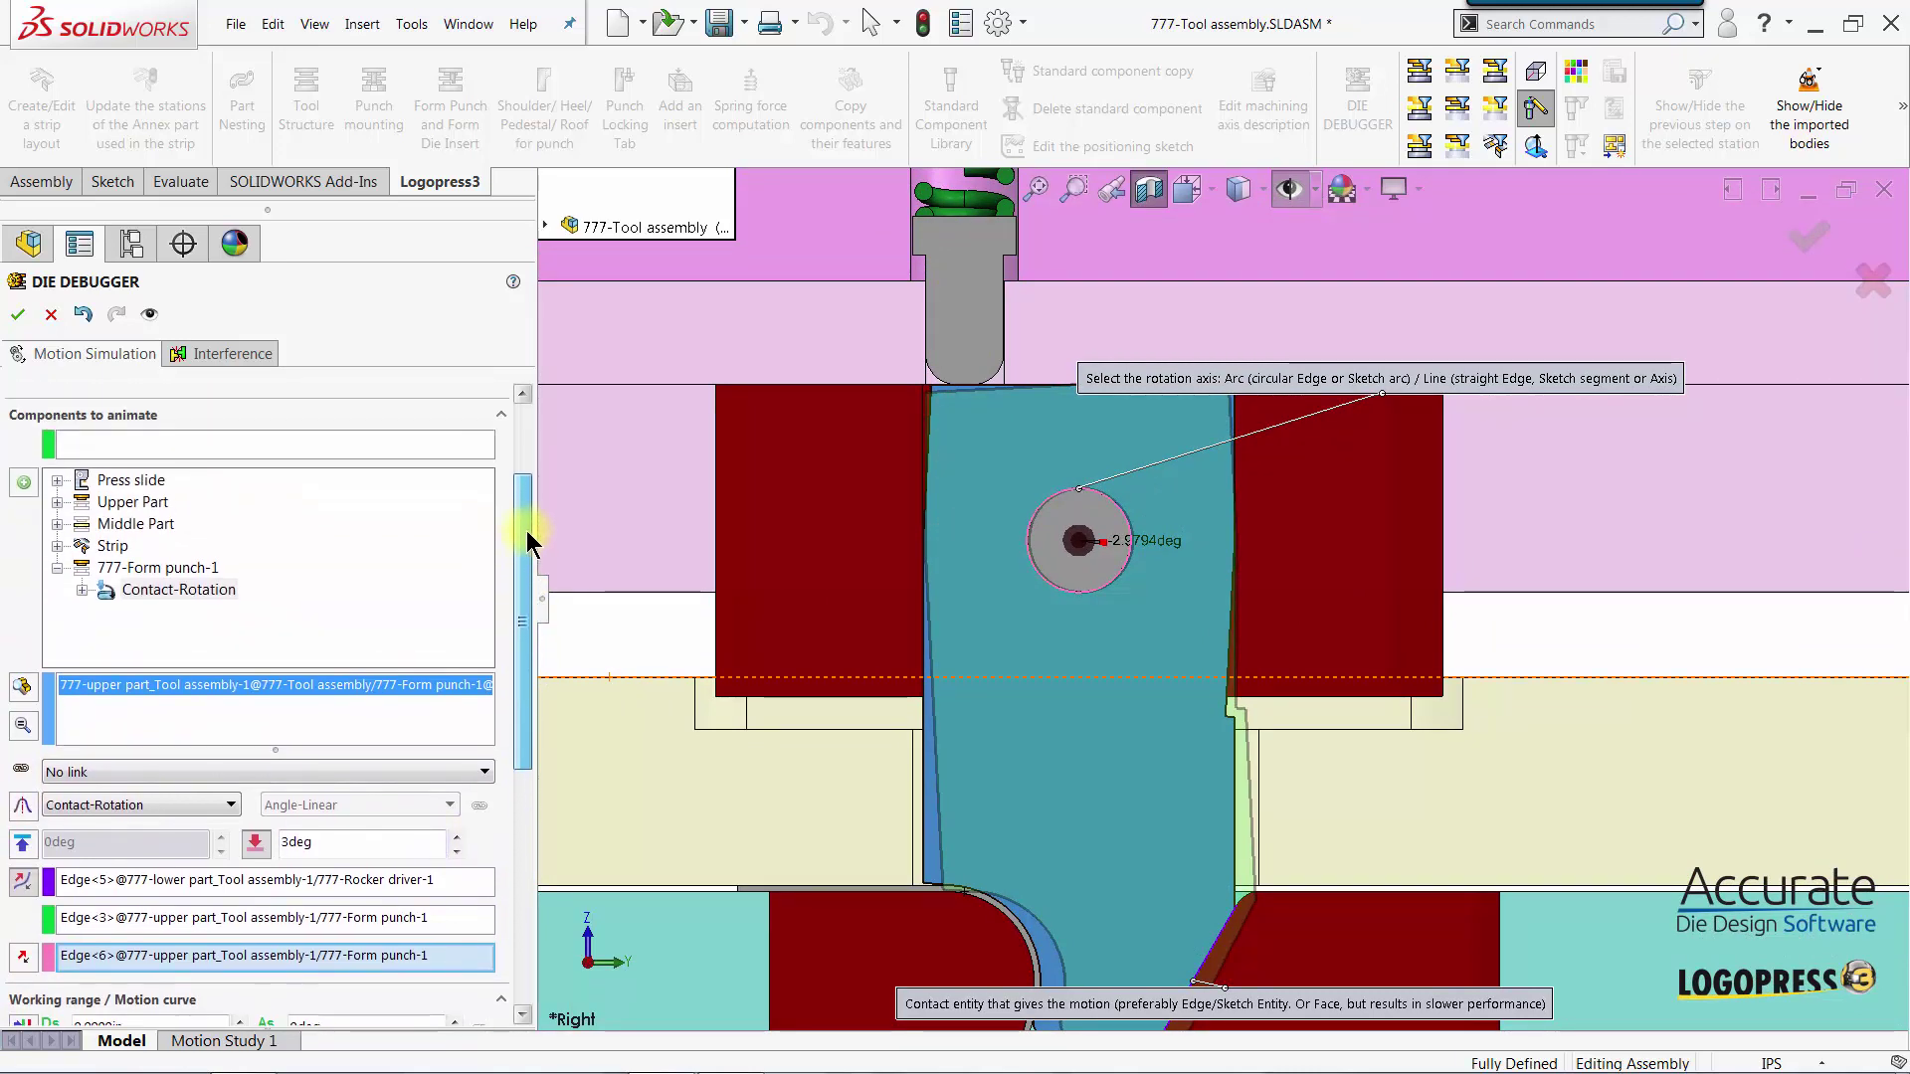
Add a Contact-Translation sequence for the 777-Royal Royal CPB-37 x 2.0-1-1 spring plunger
left_click(85, 567)
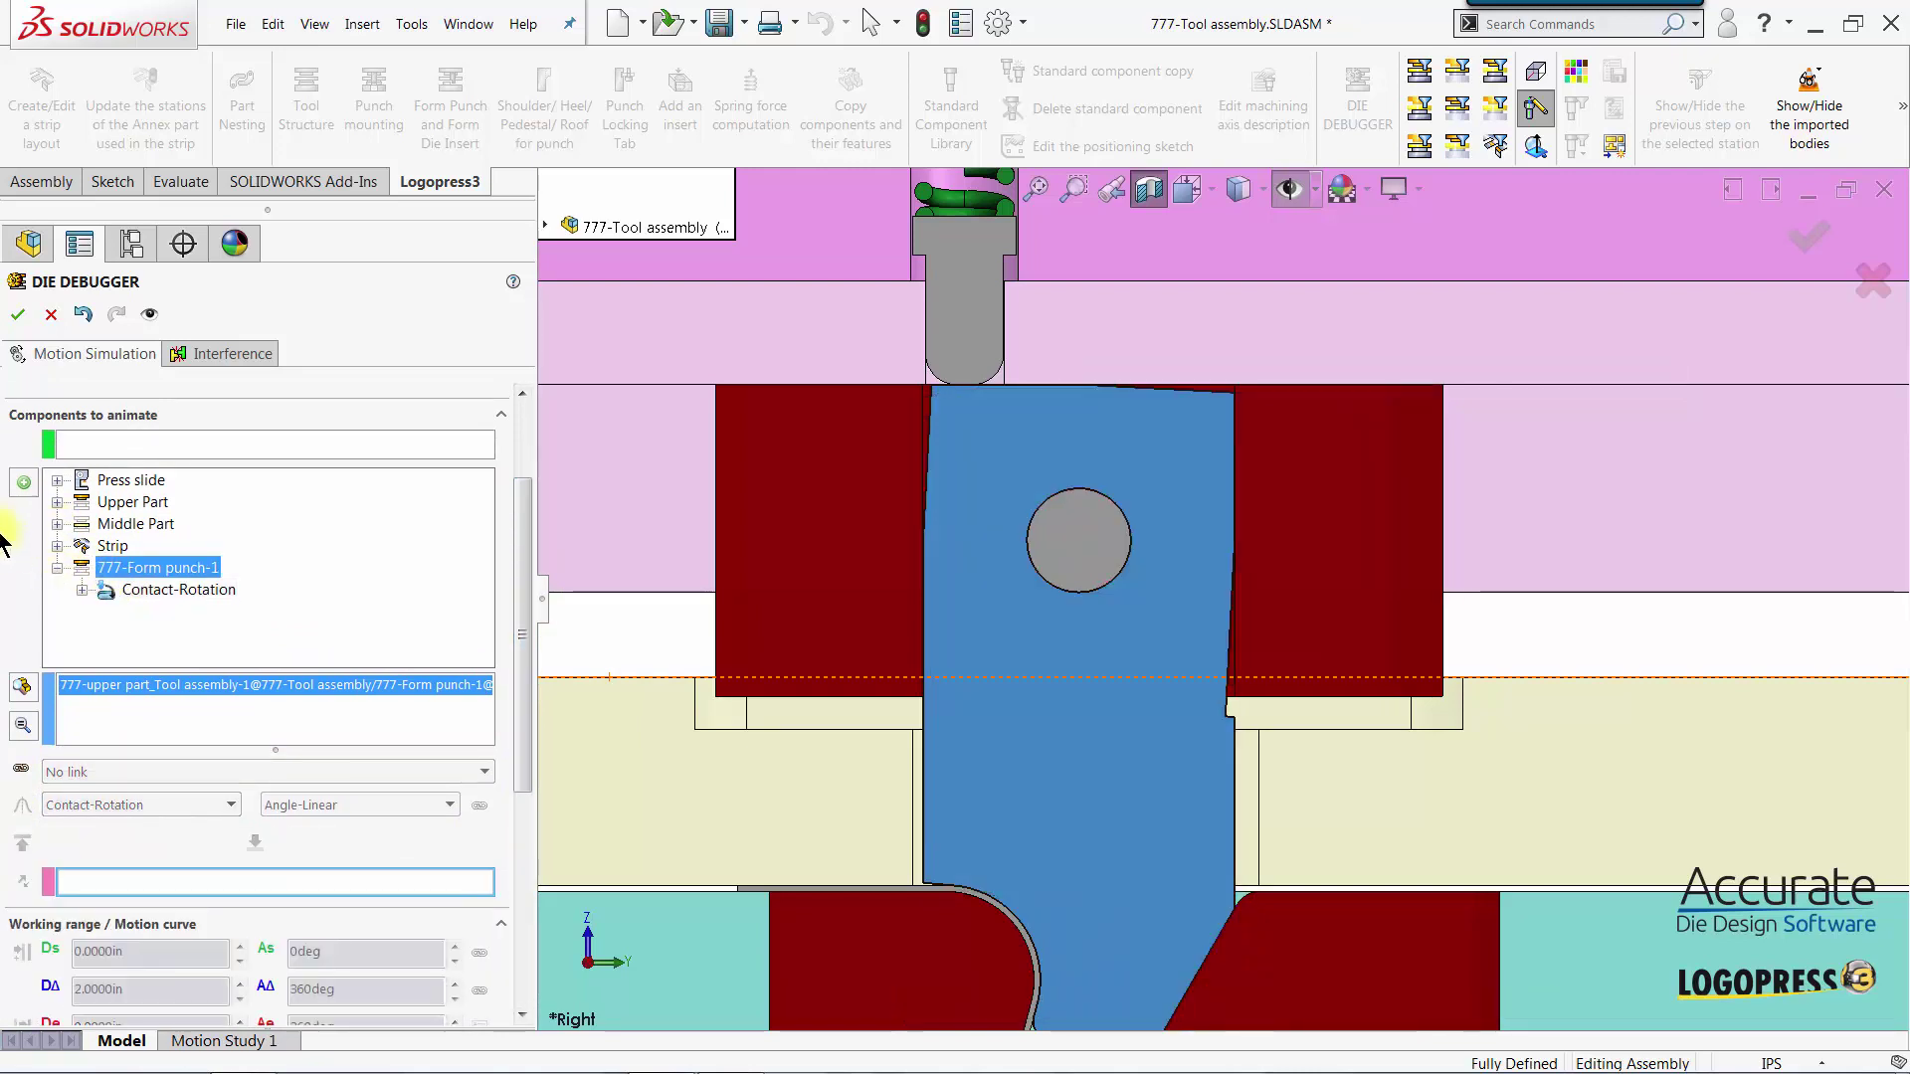
left_click(22, 485)
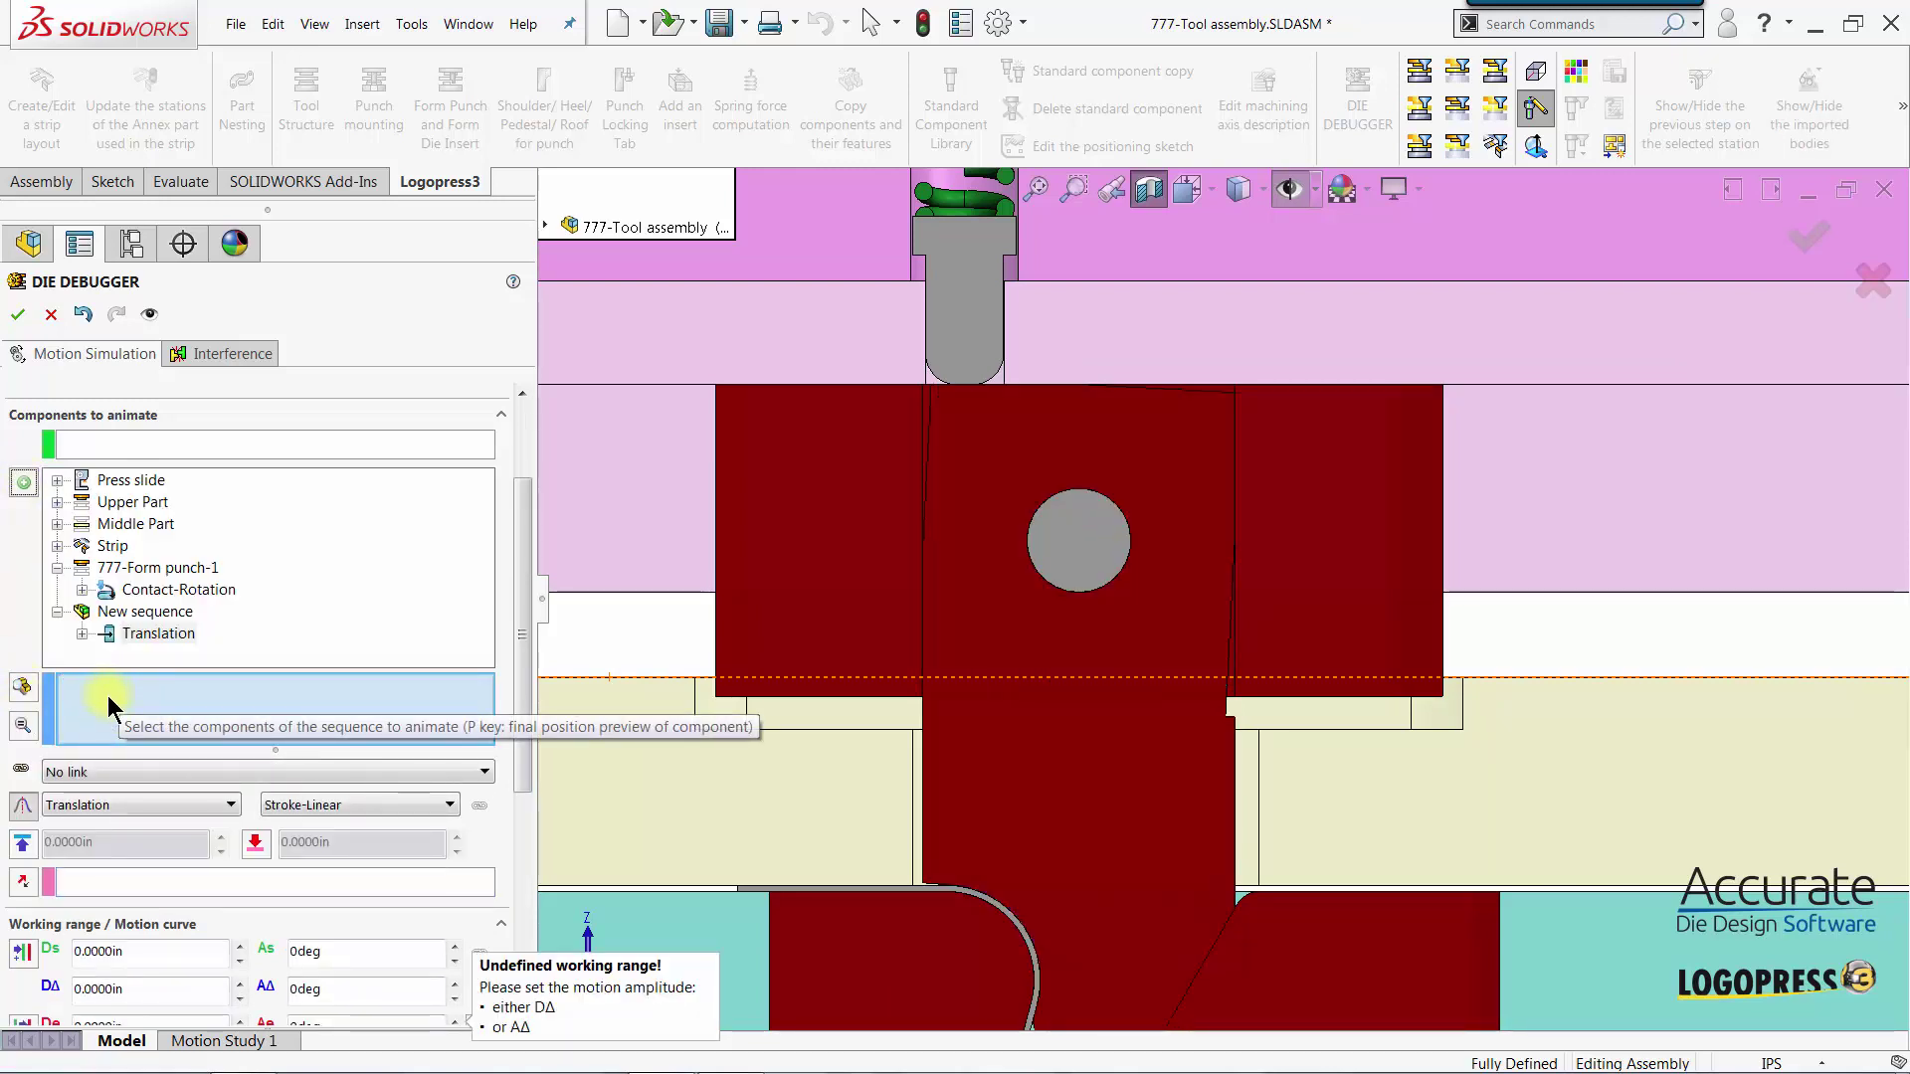
left_click(961, 313)
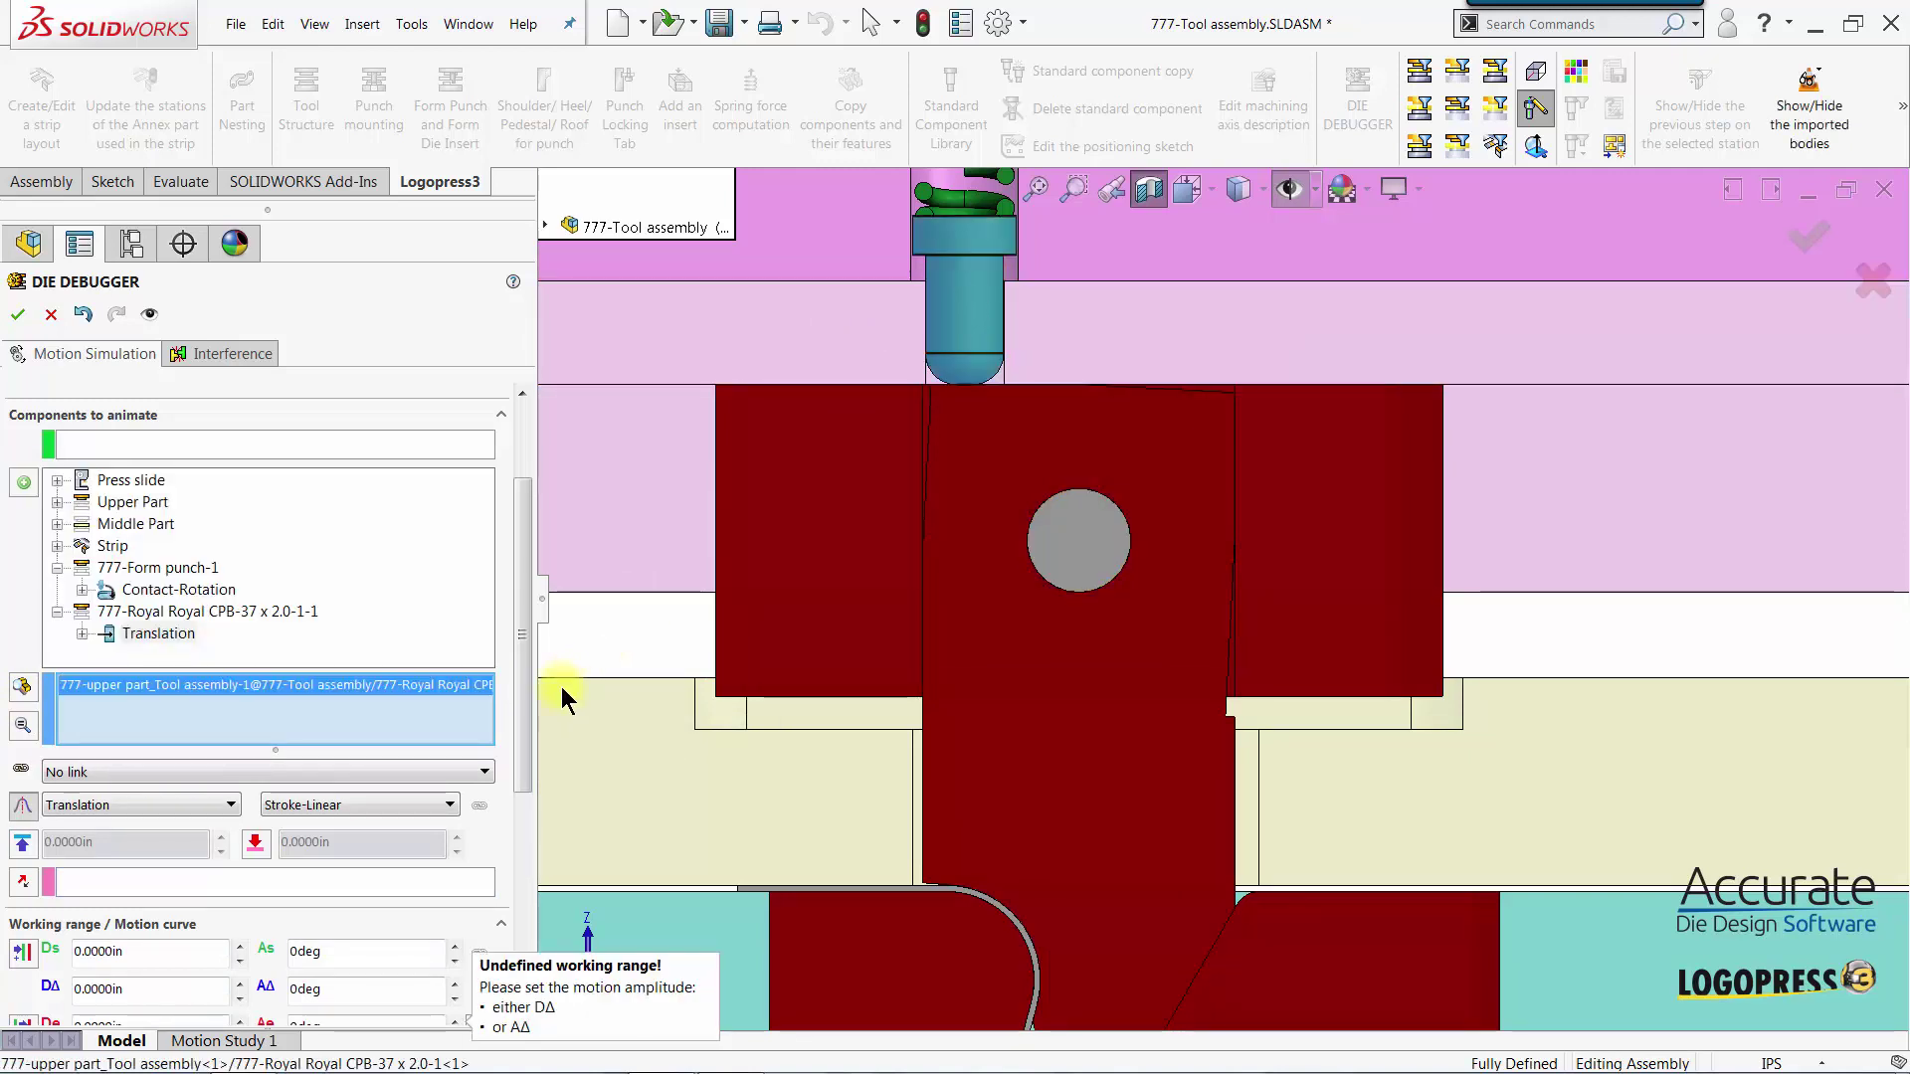
left_click(121, 810)
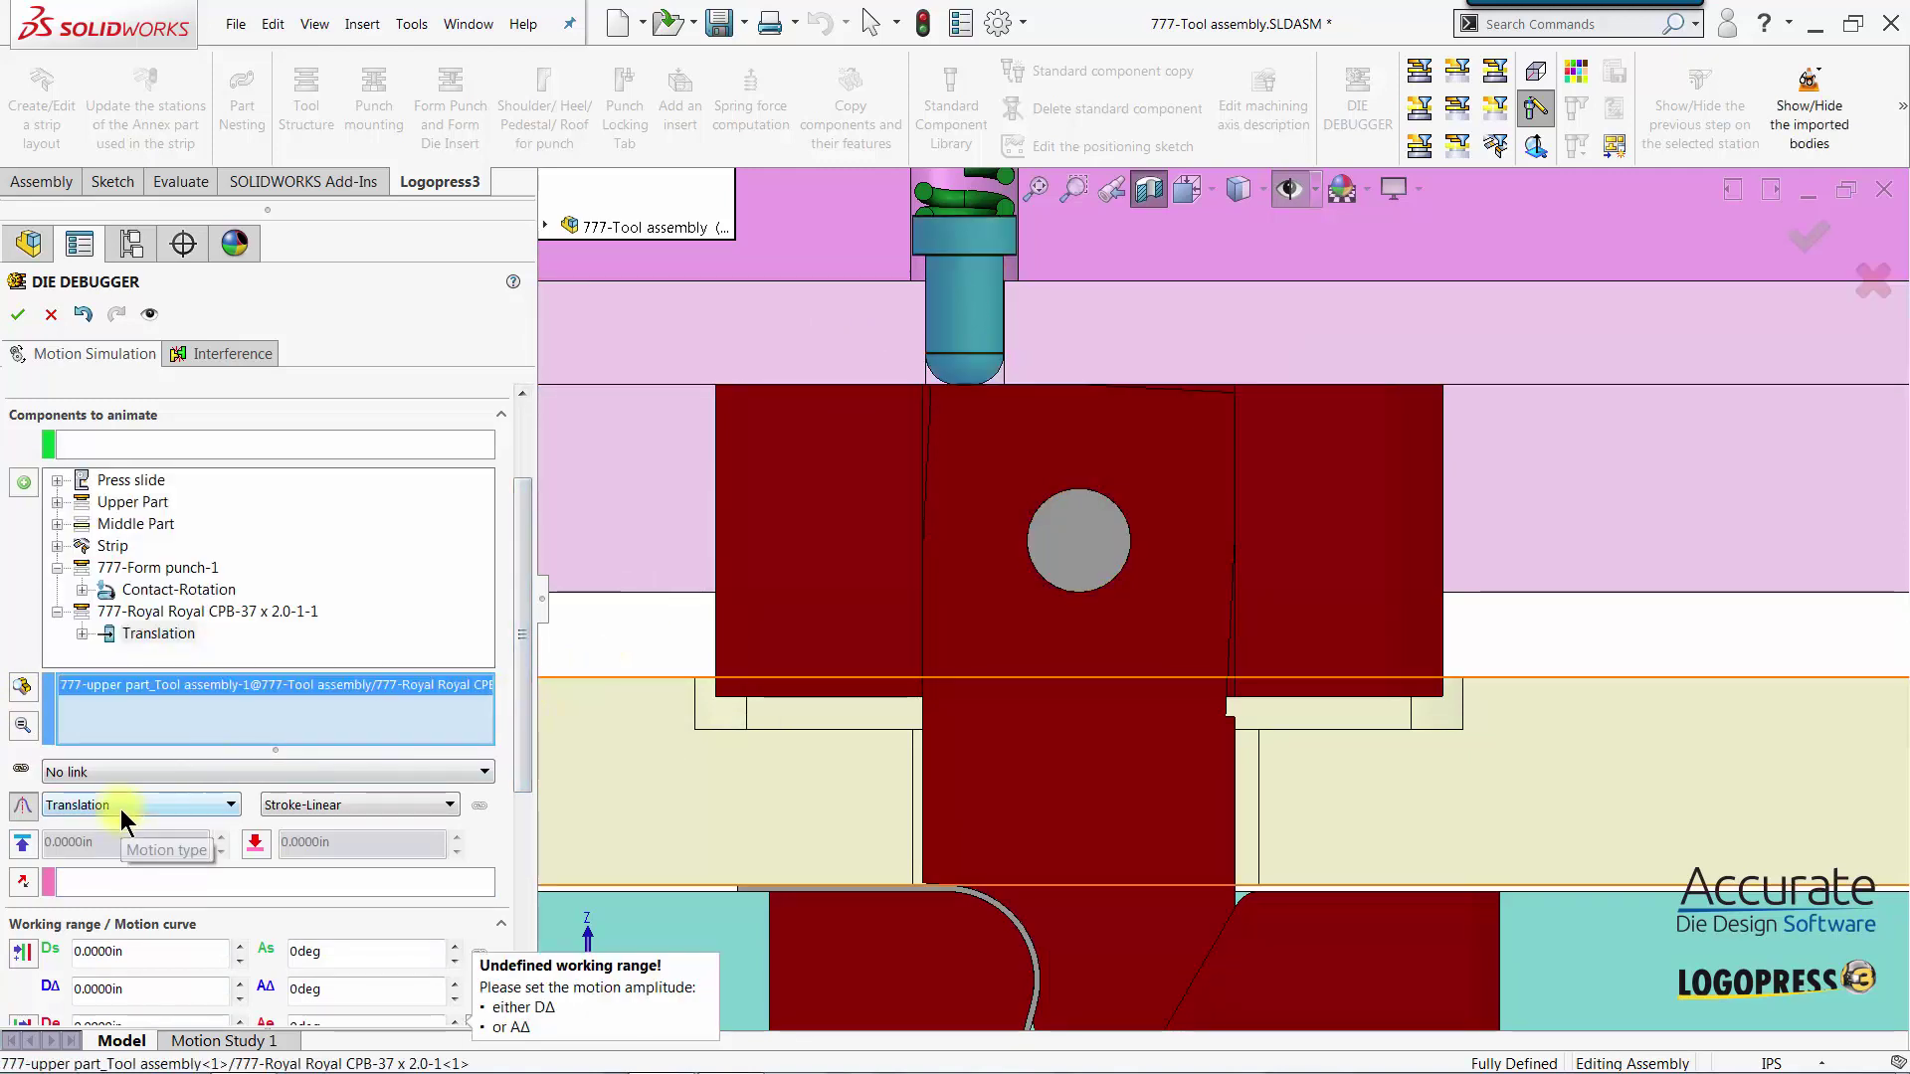
left_click(121, 807)
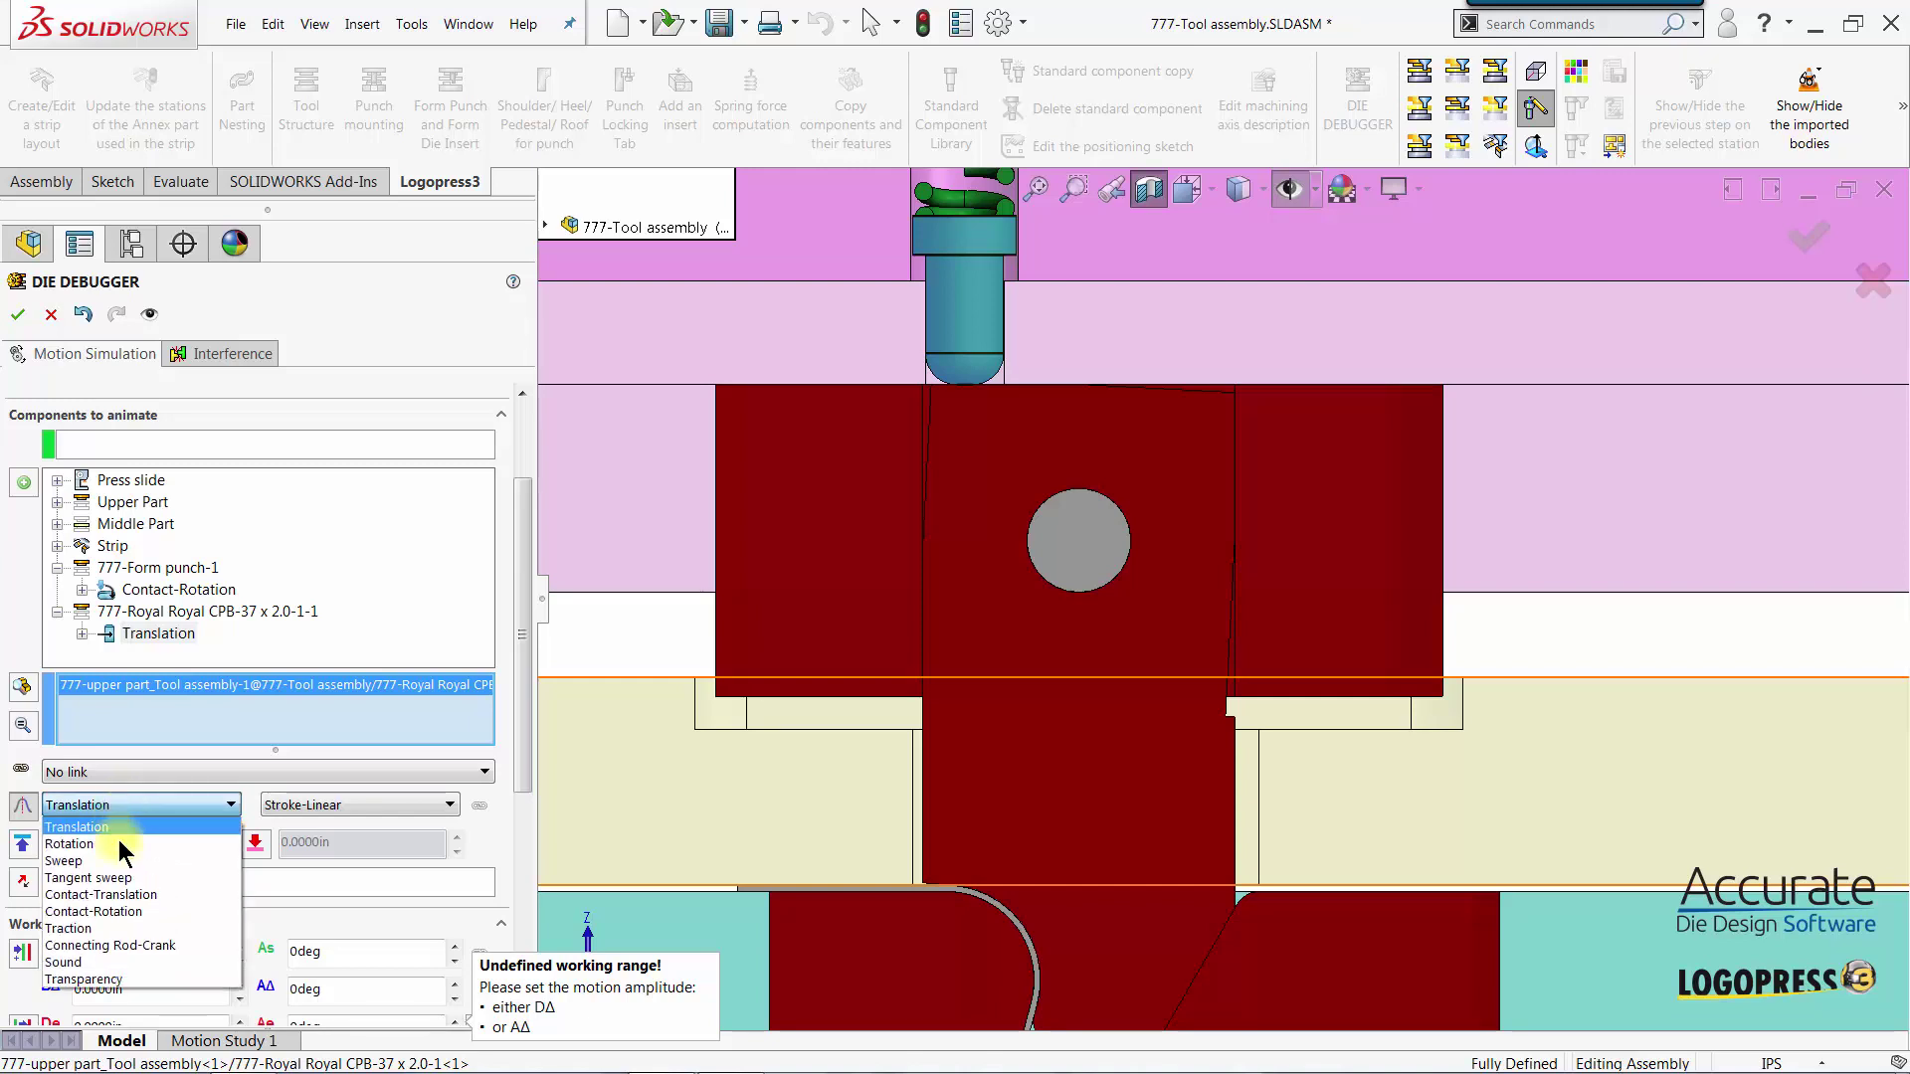
left_click(80, 894)
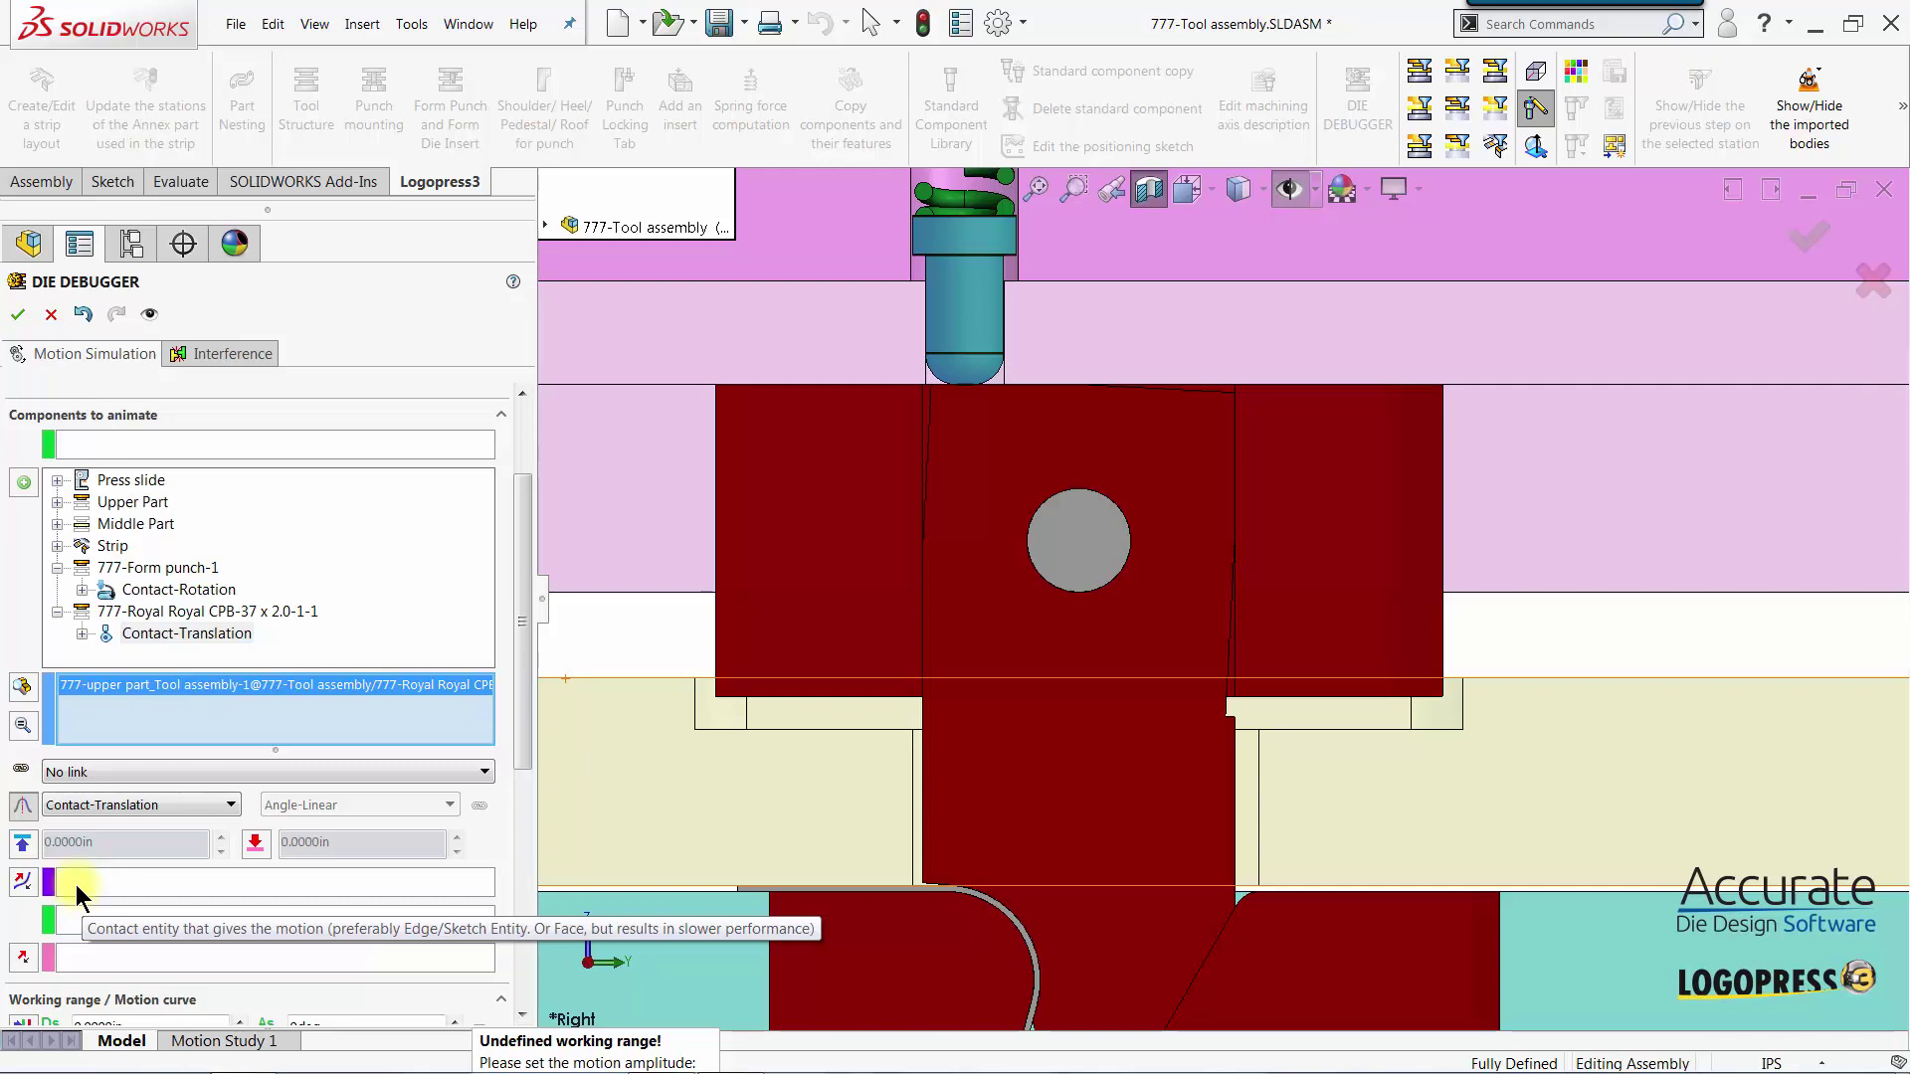
In Hidden Lines Visible, set punch Edge<4> as driving contact and plunger tip Edge<7> as receiving
left_click(76, 885)
scroll(1304, 642, "down", 5)
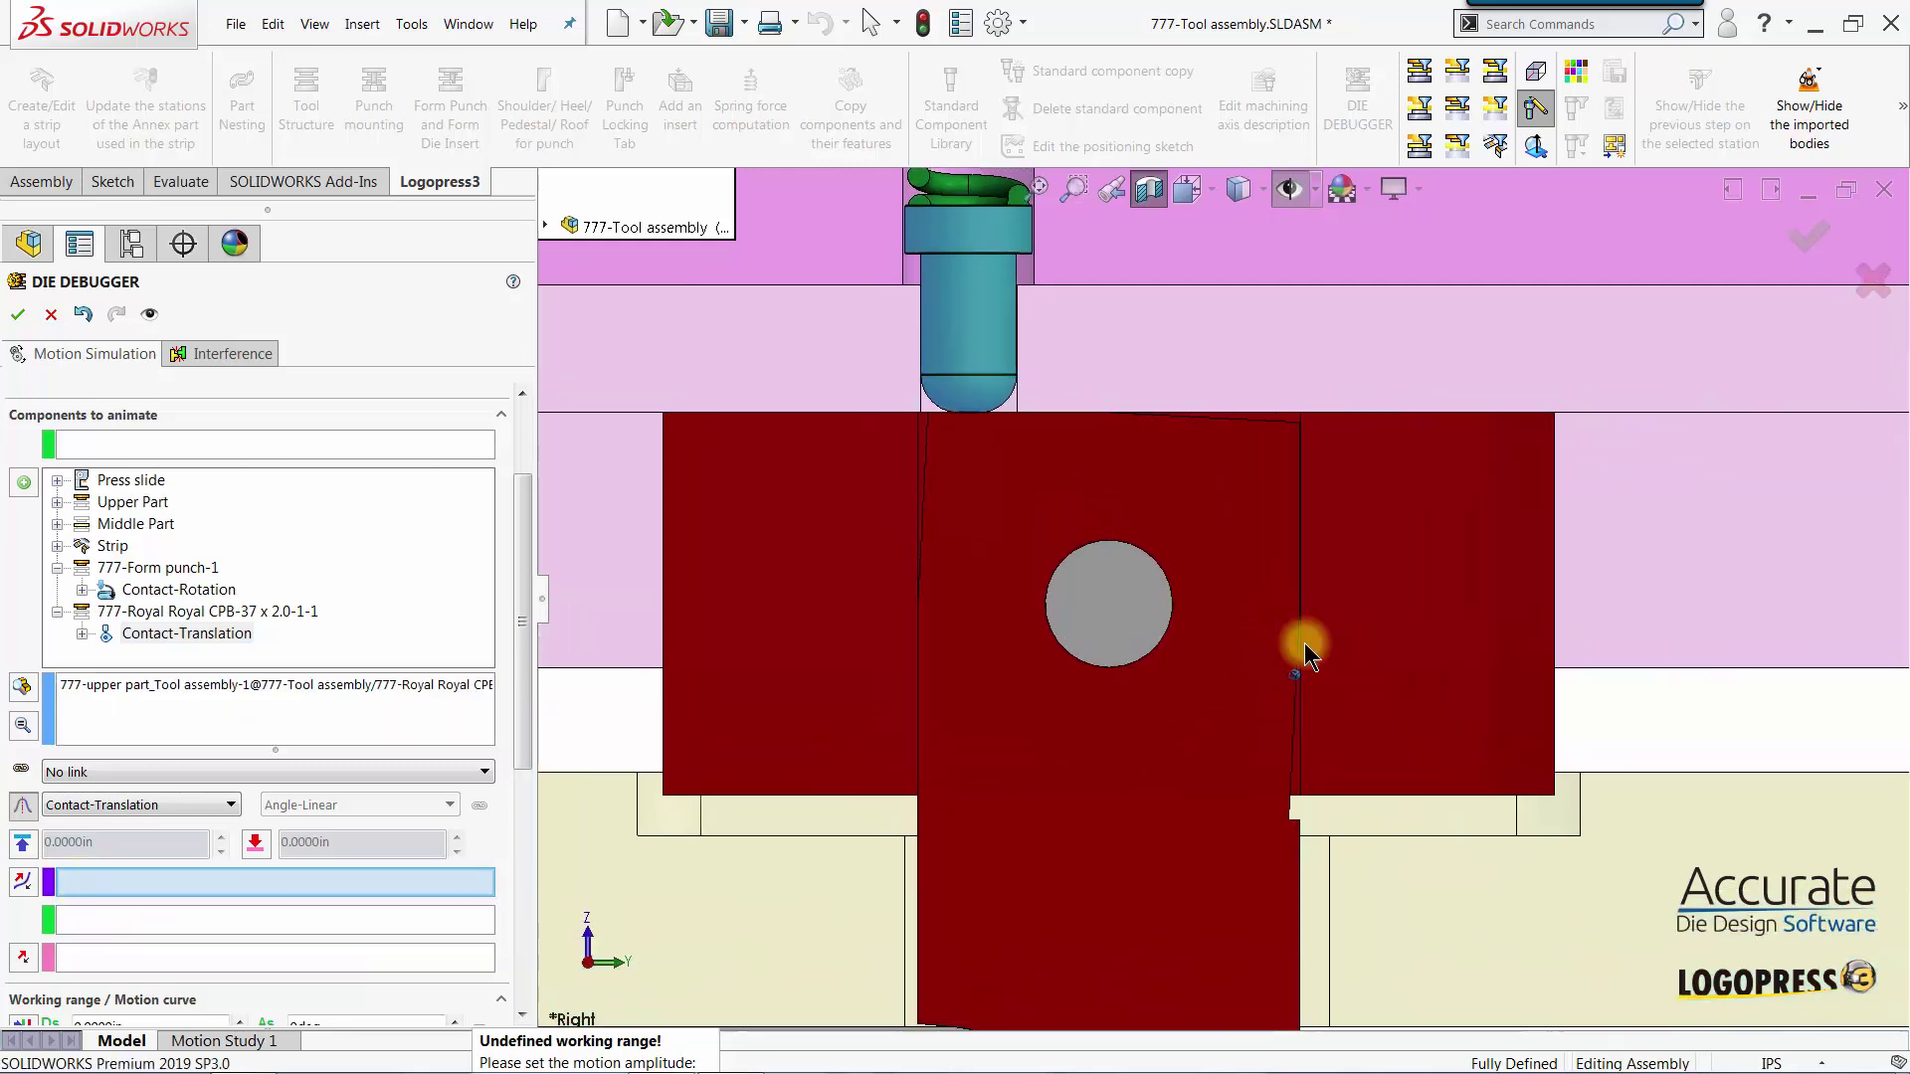
scroll(1208, 607, "down", 1)
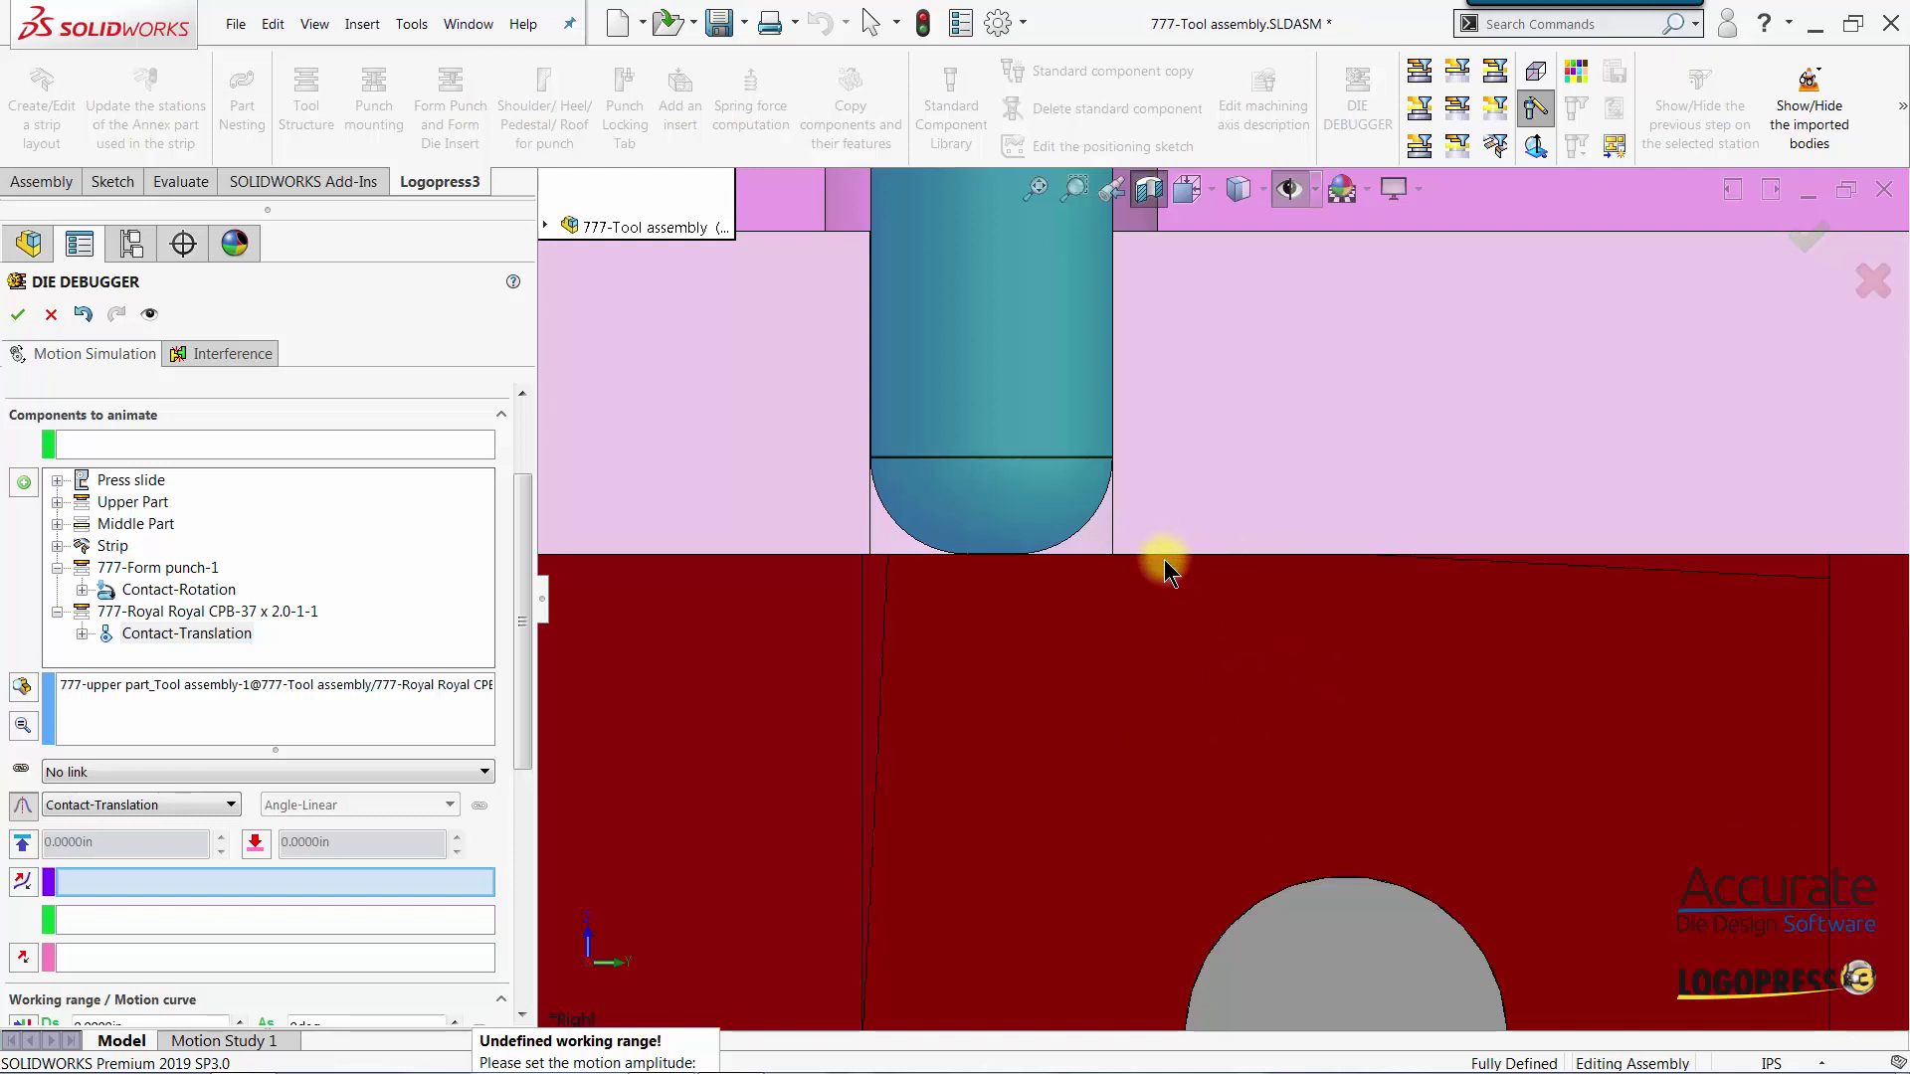
left_click(1150, 191)
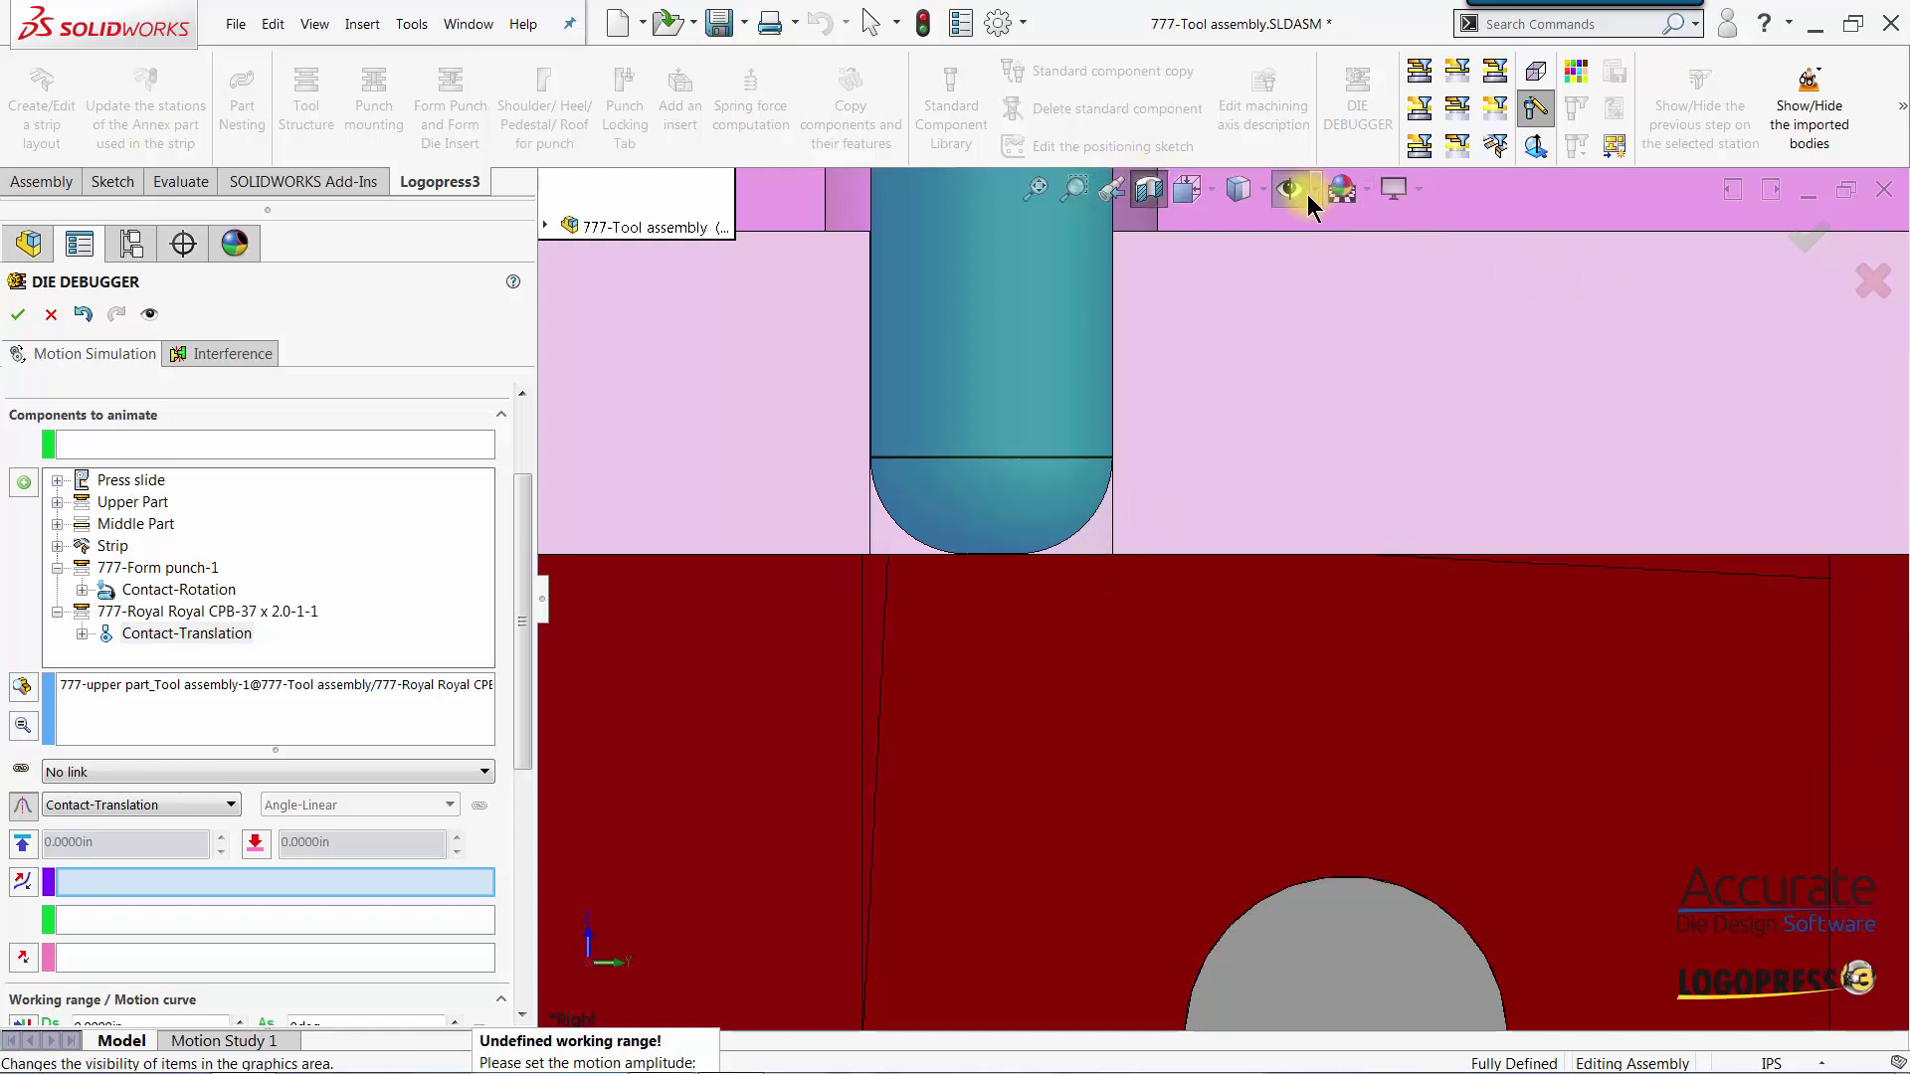
left_click(1261, 189)
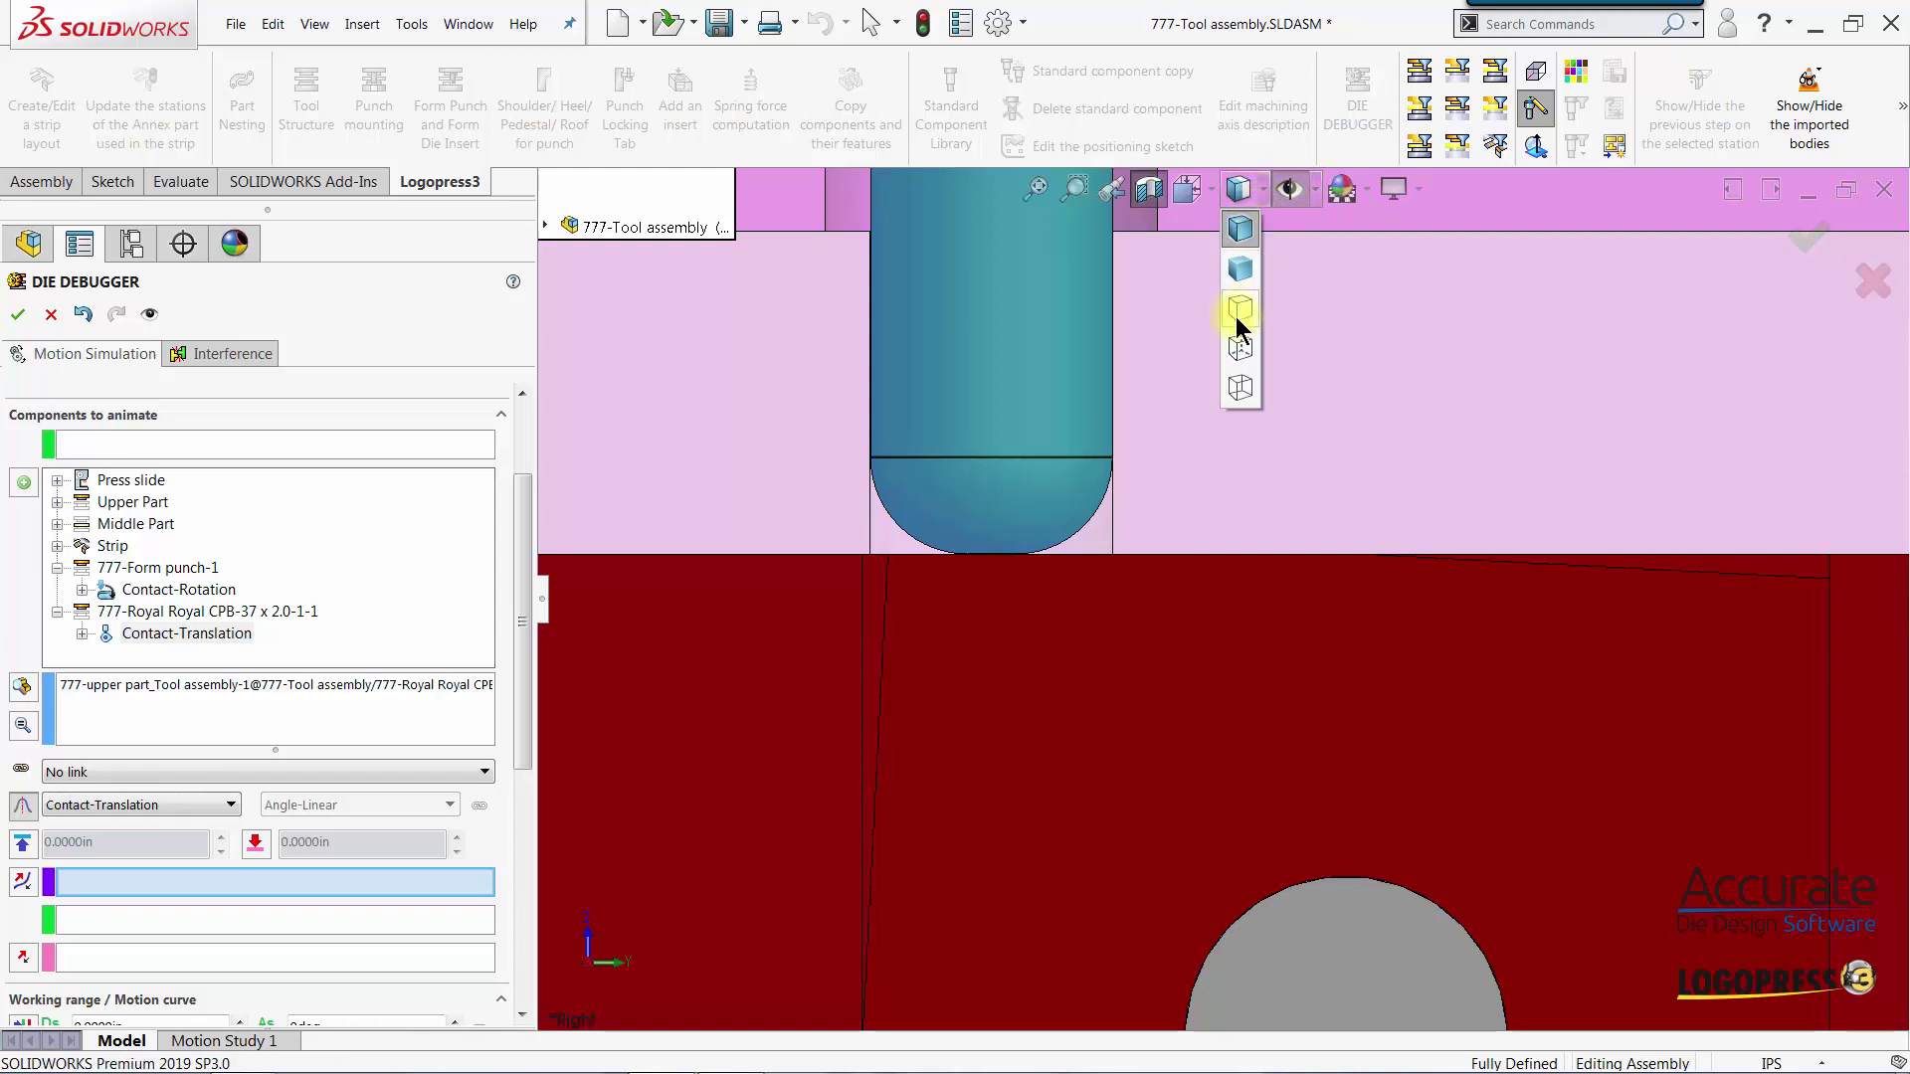
left_click(1240, 348)
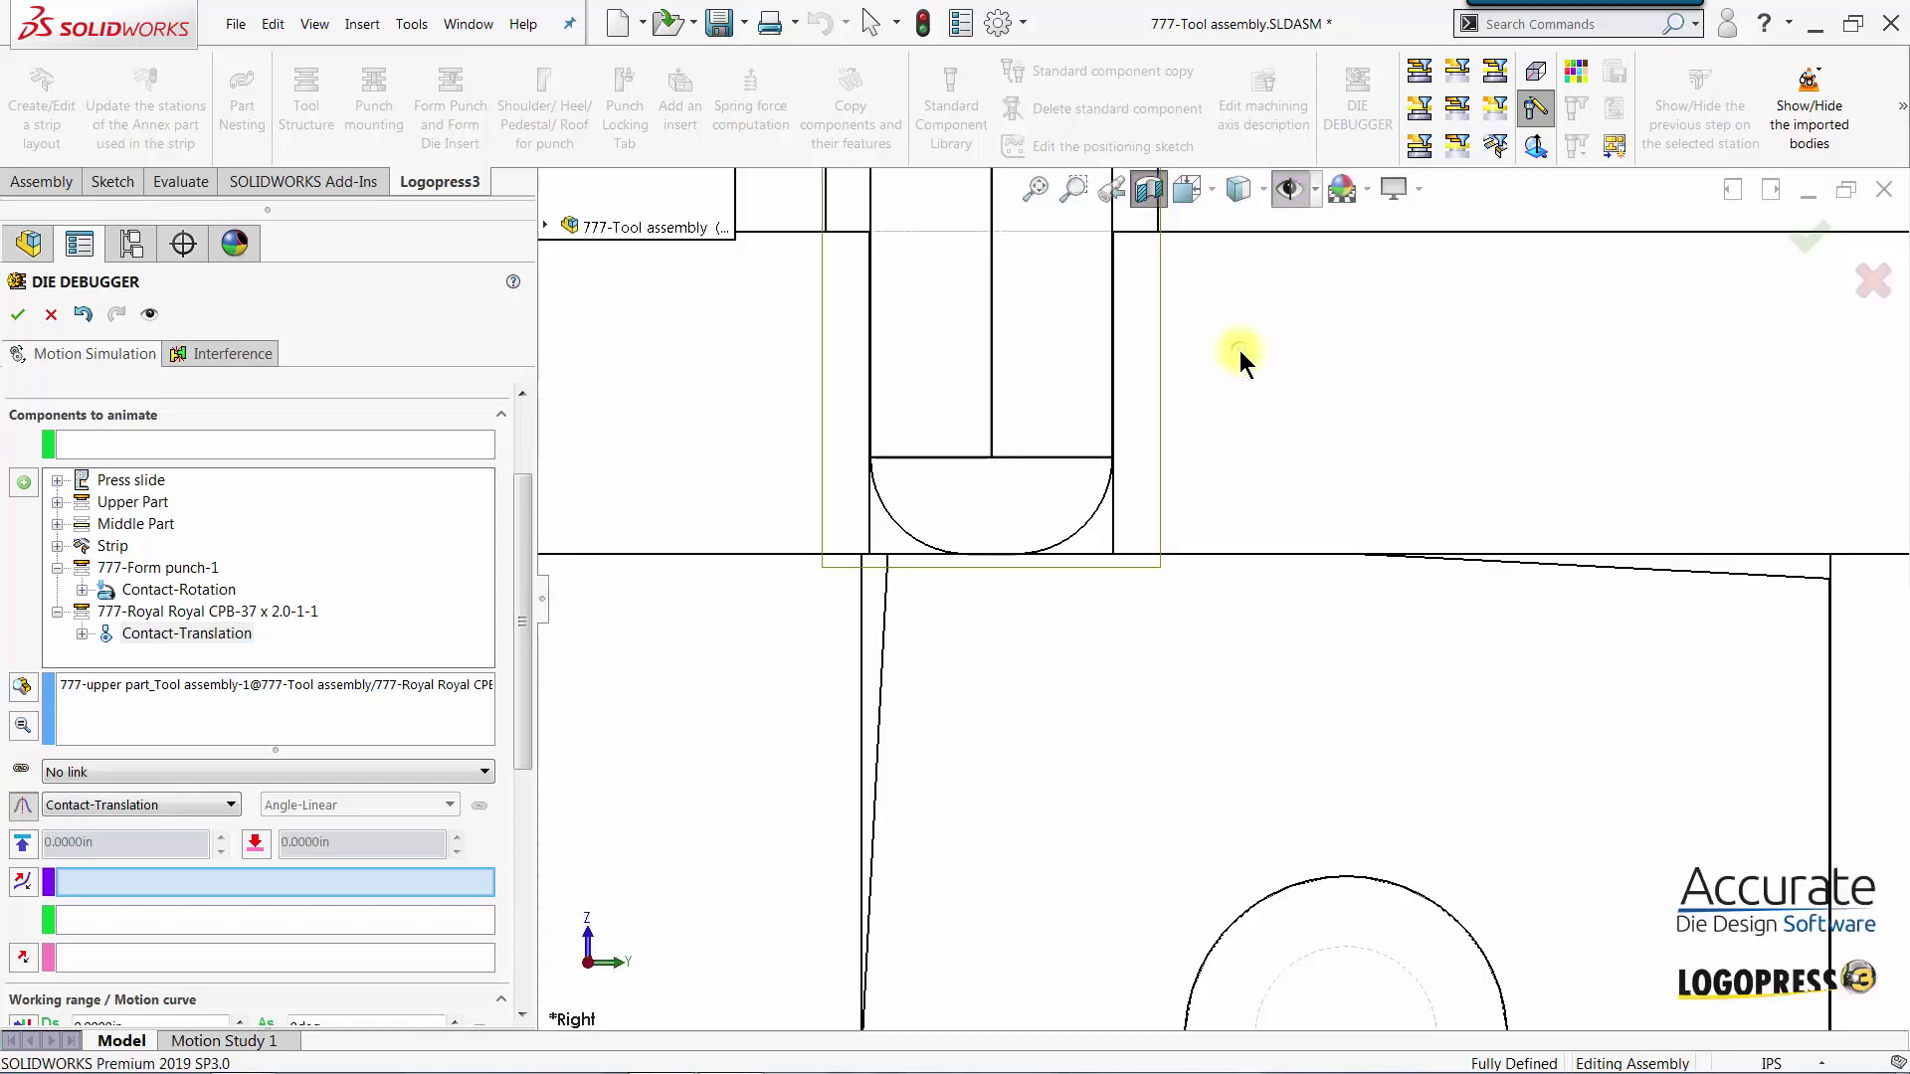
left_click(1190, 553)
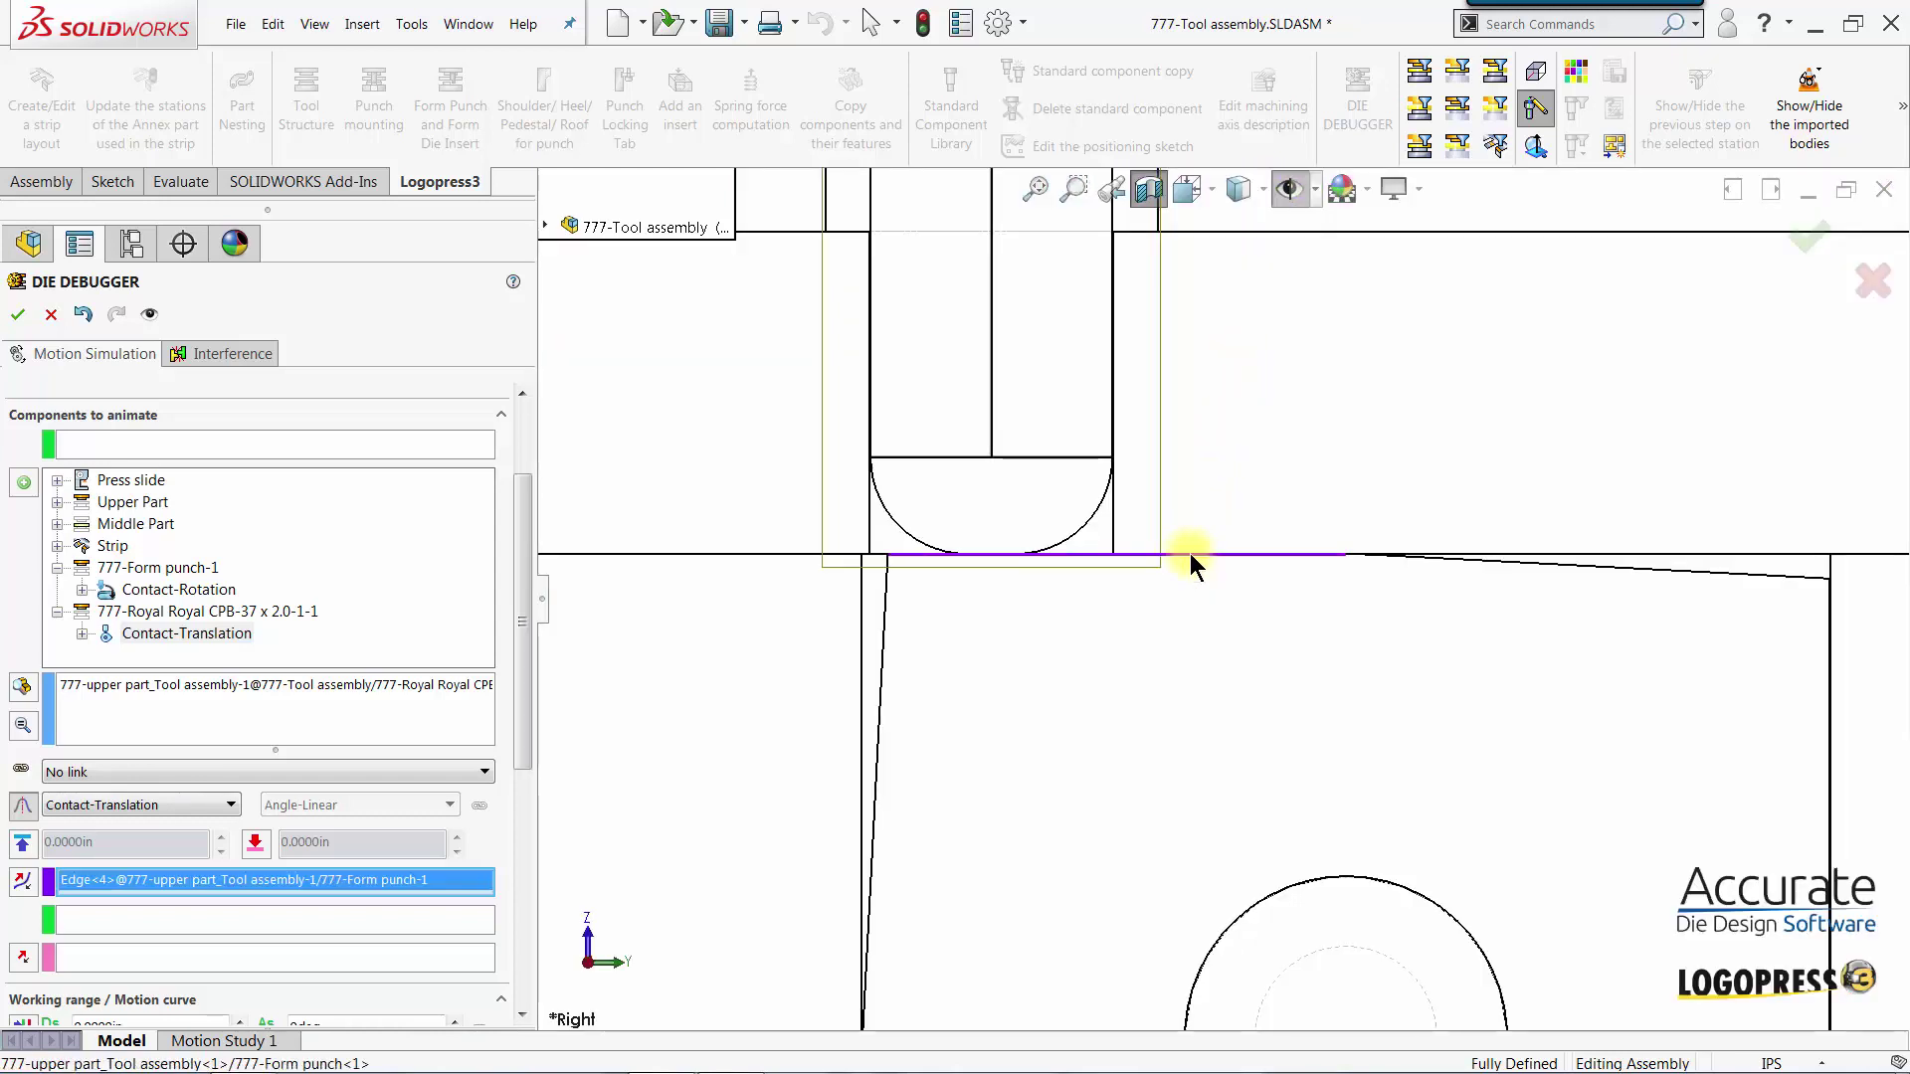
left_click(106, 921)
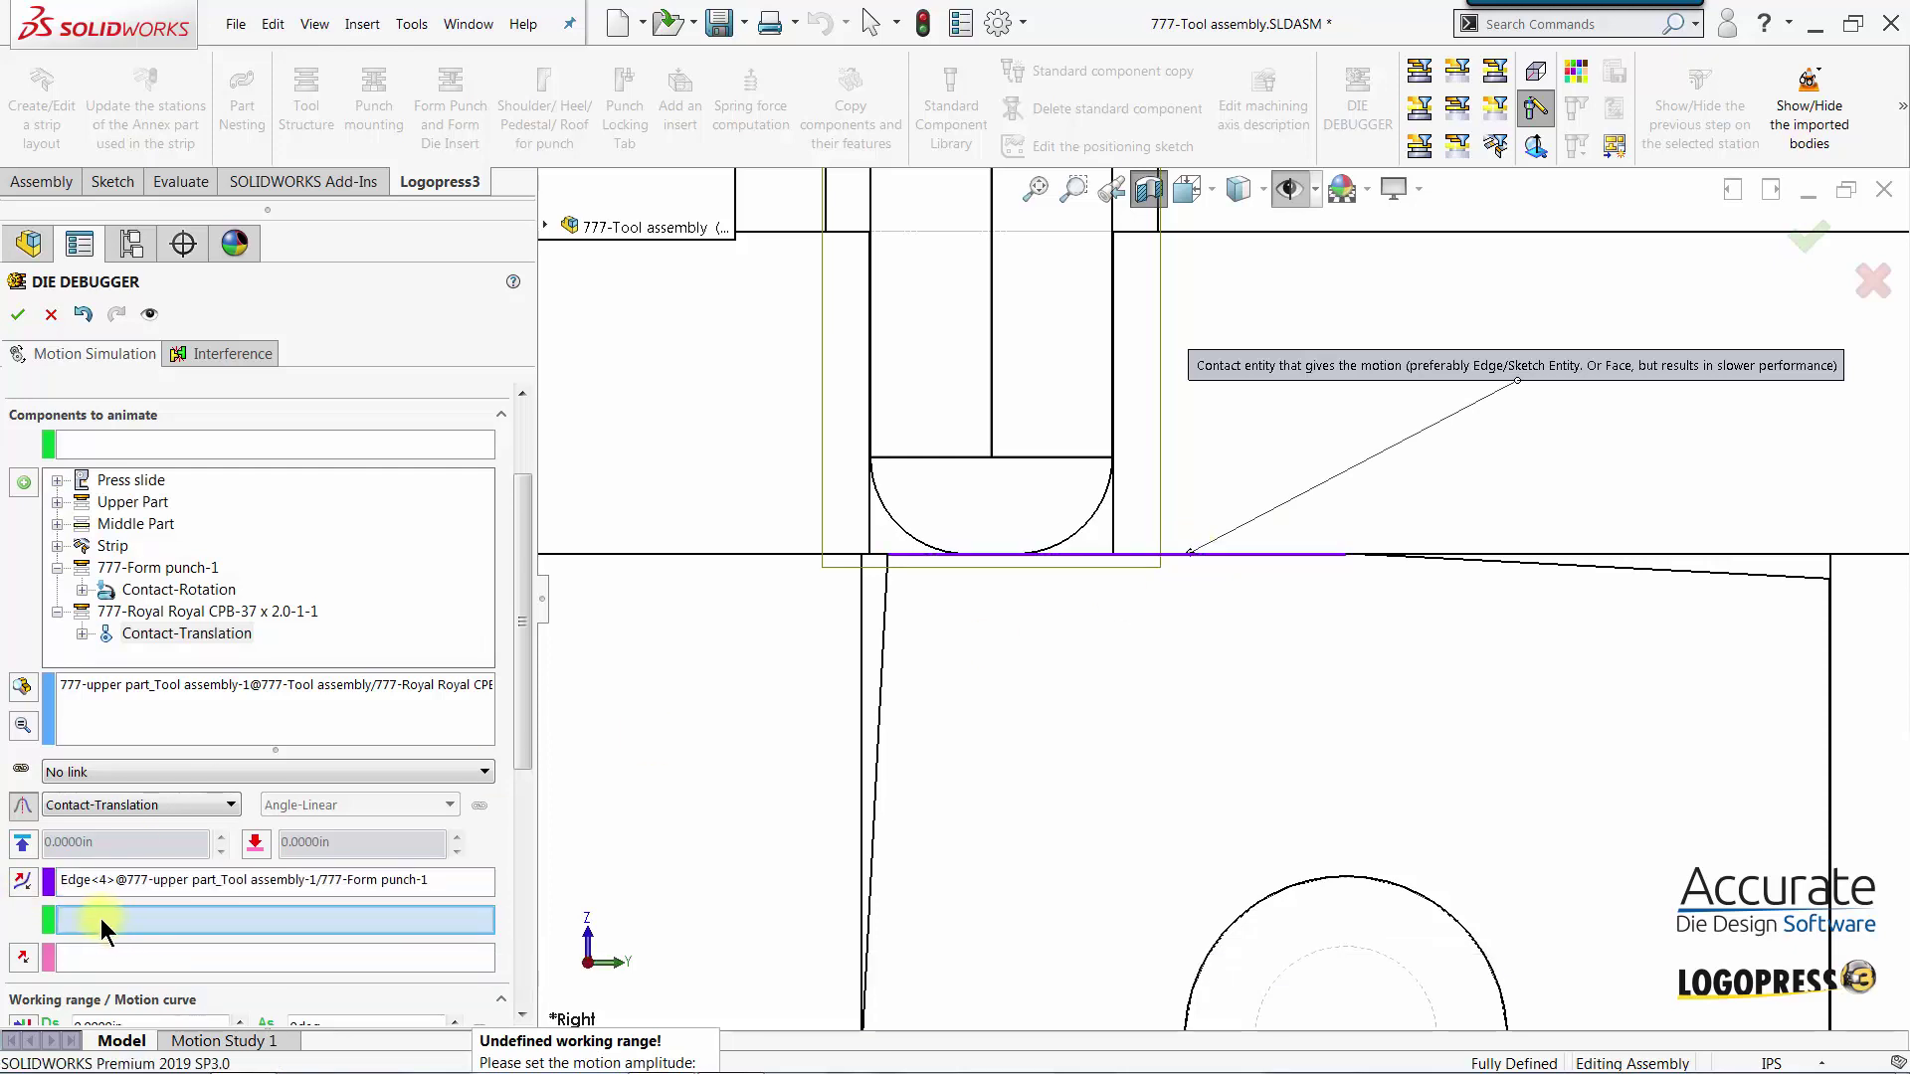
left_click(985, 552)
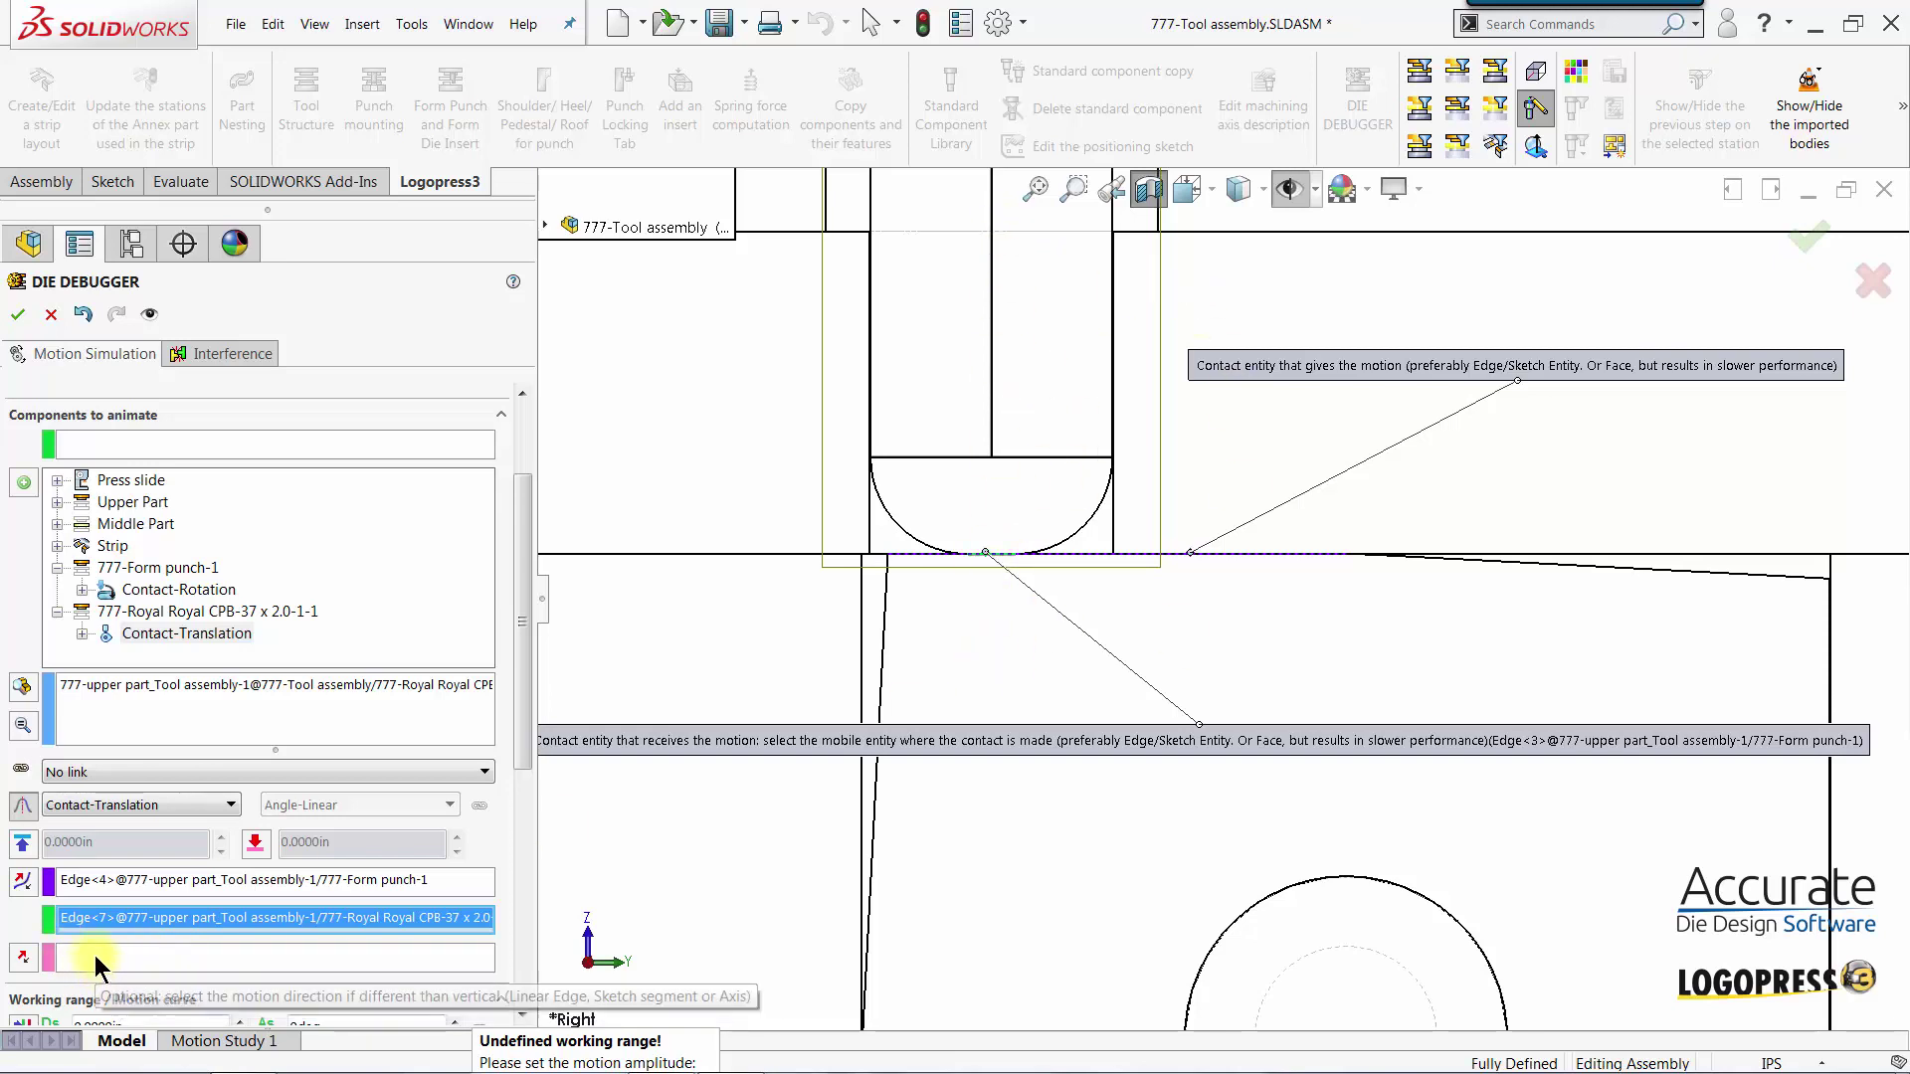
left_click(1262, 187)
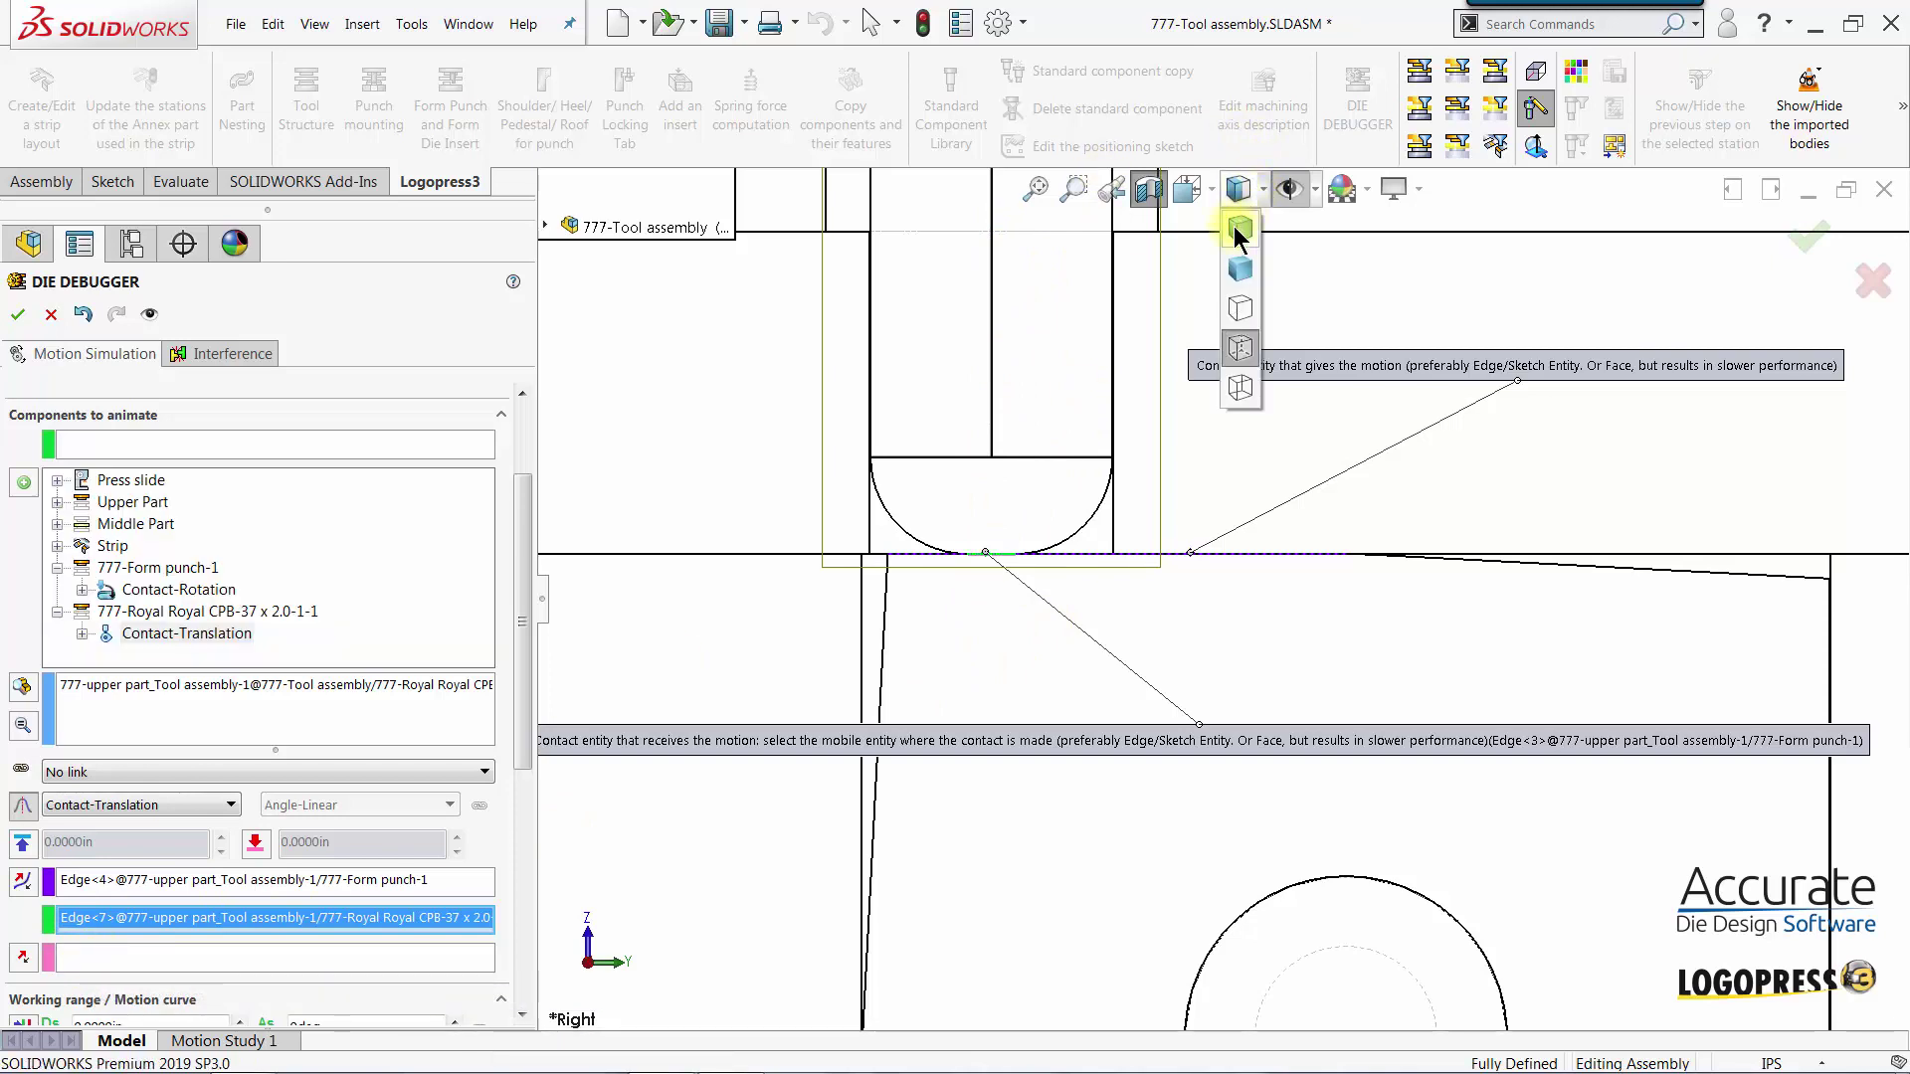
Restore Shaded With Edges and set a 360deg press rotation range, giving 2.0000in plunger travel
left_click(1233, 225)
left_click(956, 356)
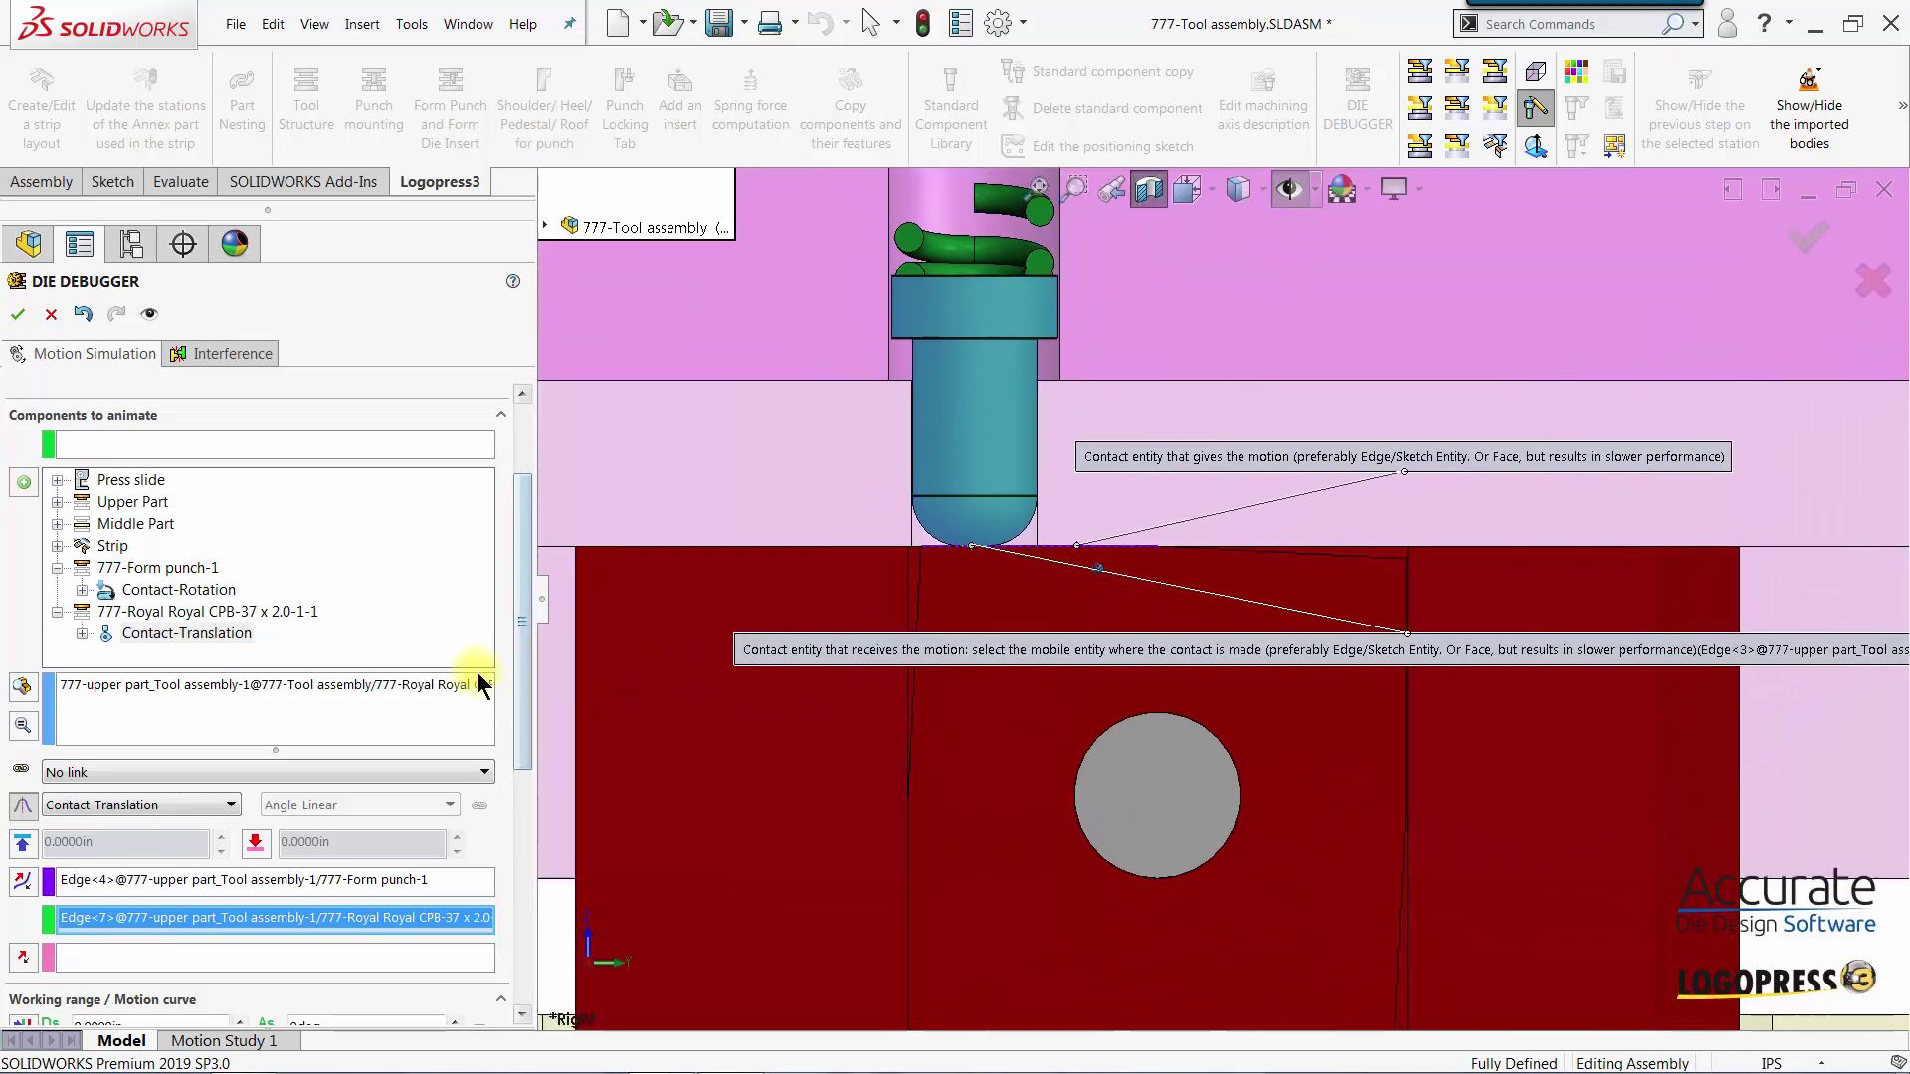
left_click_drag(523, 643, 511, 830)
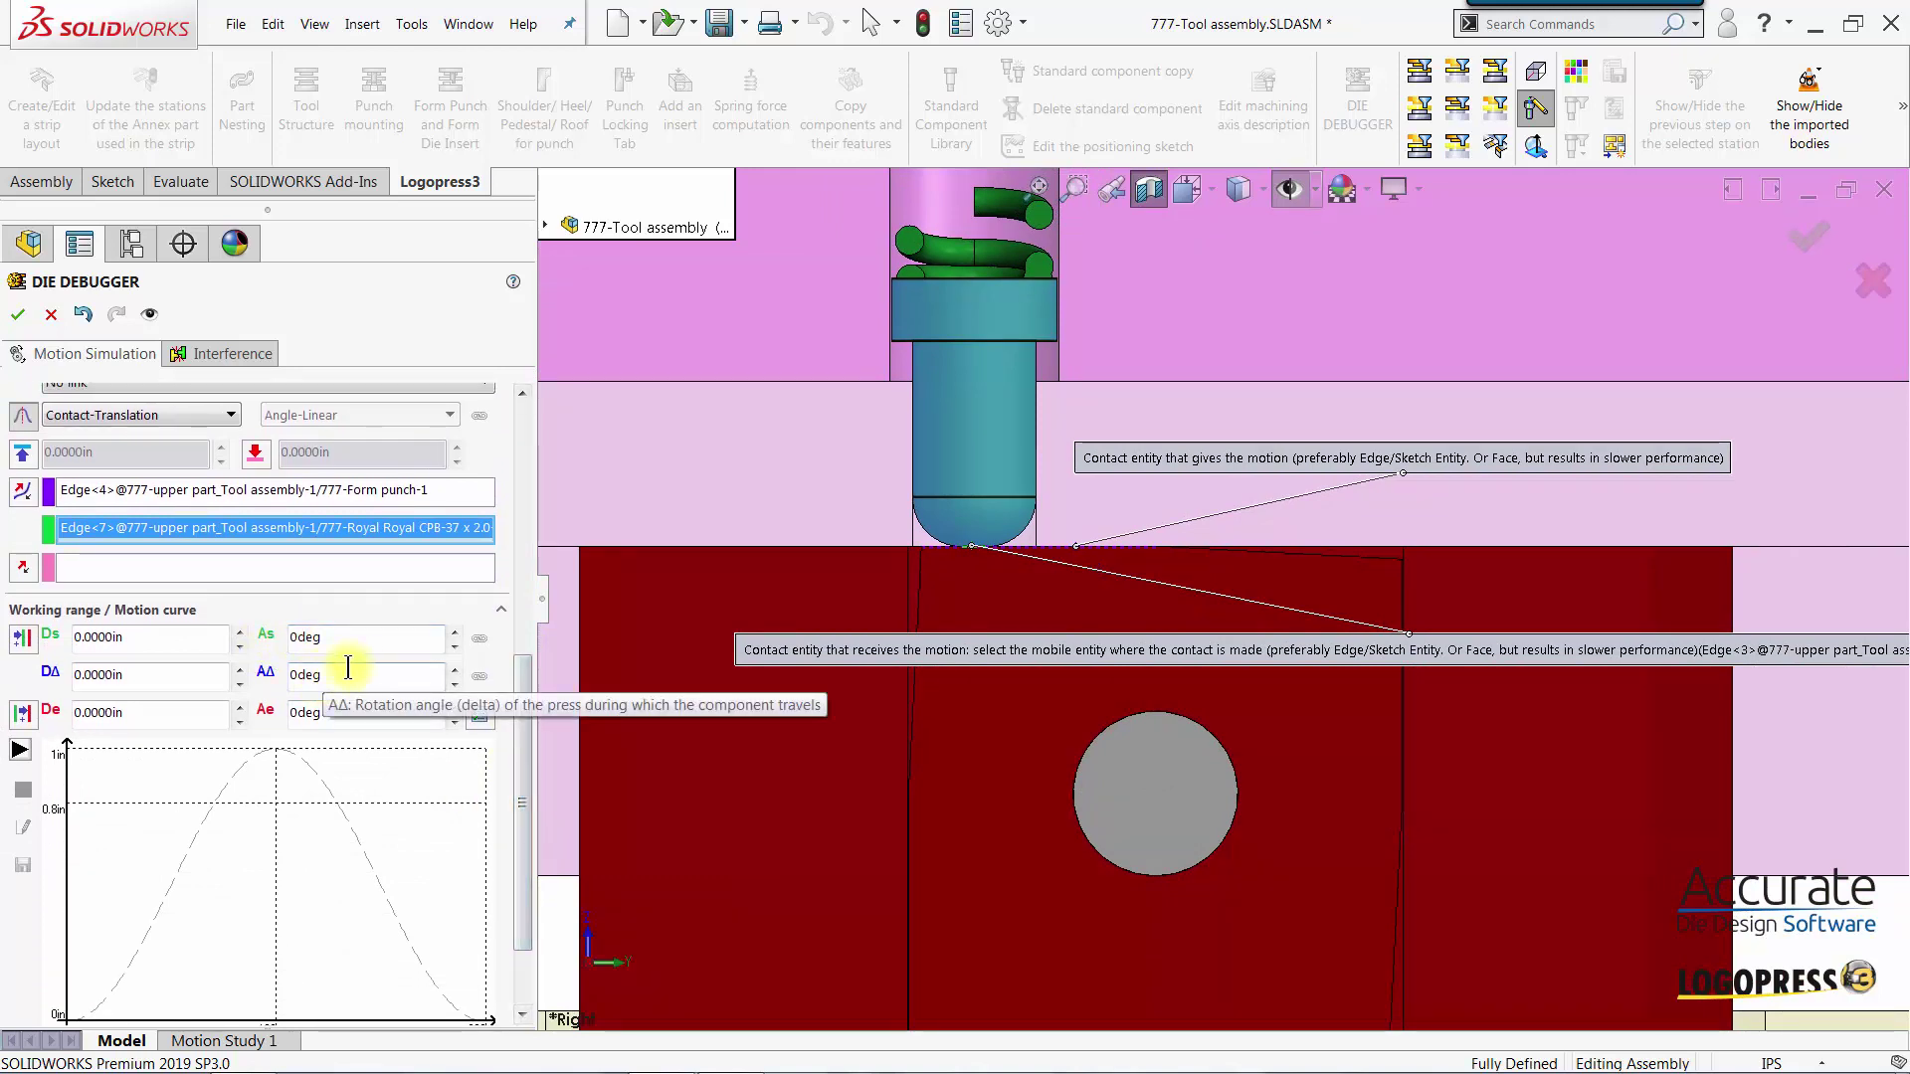
left_click(334, 675)
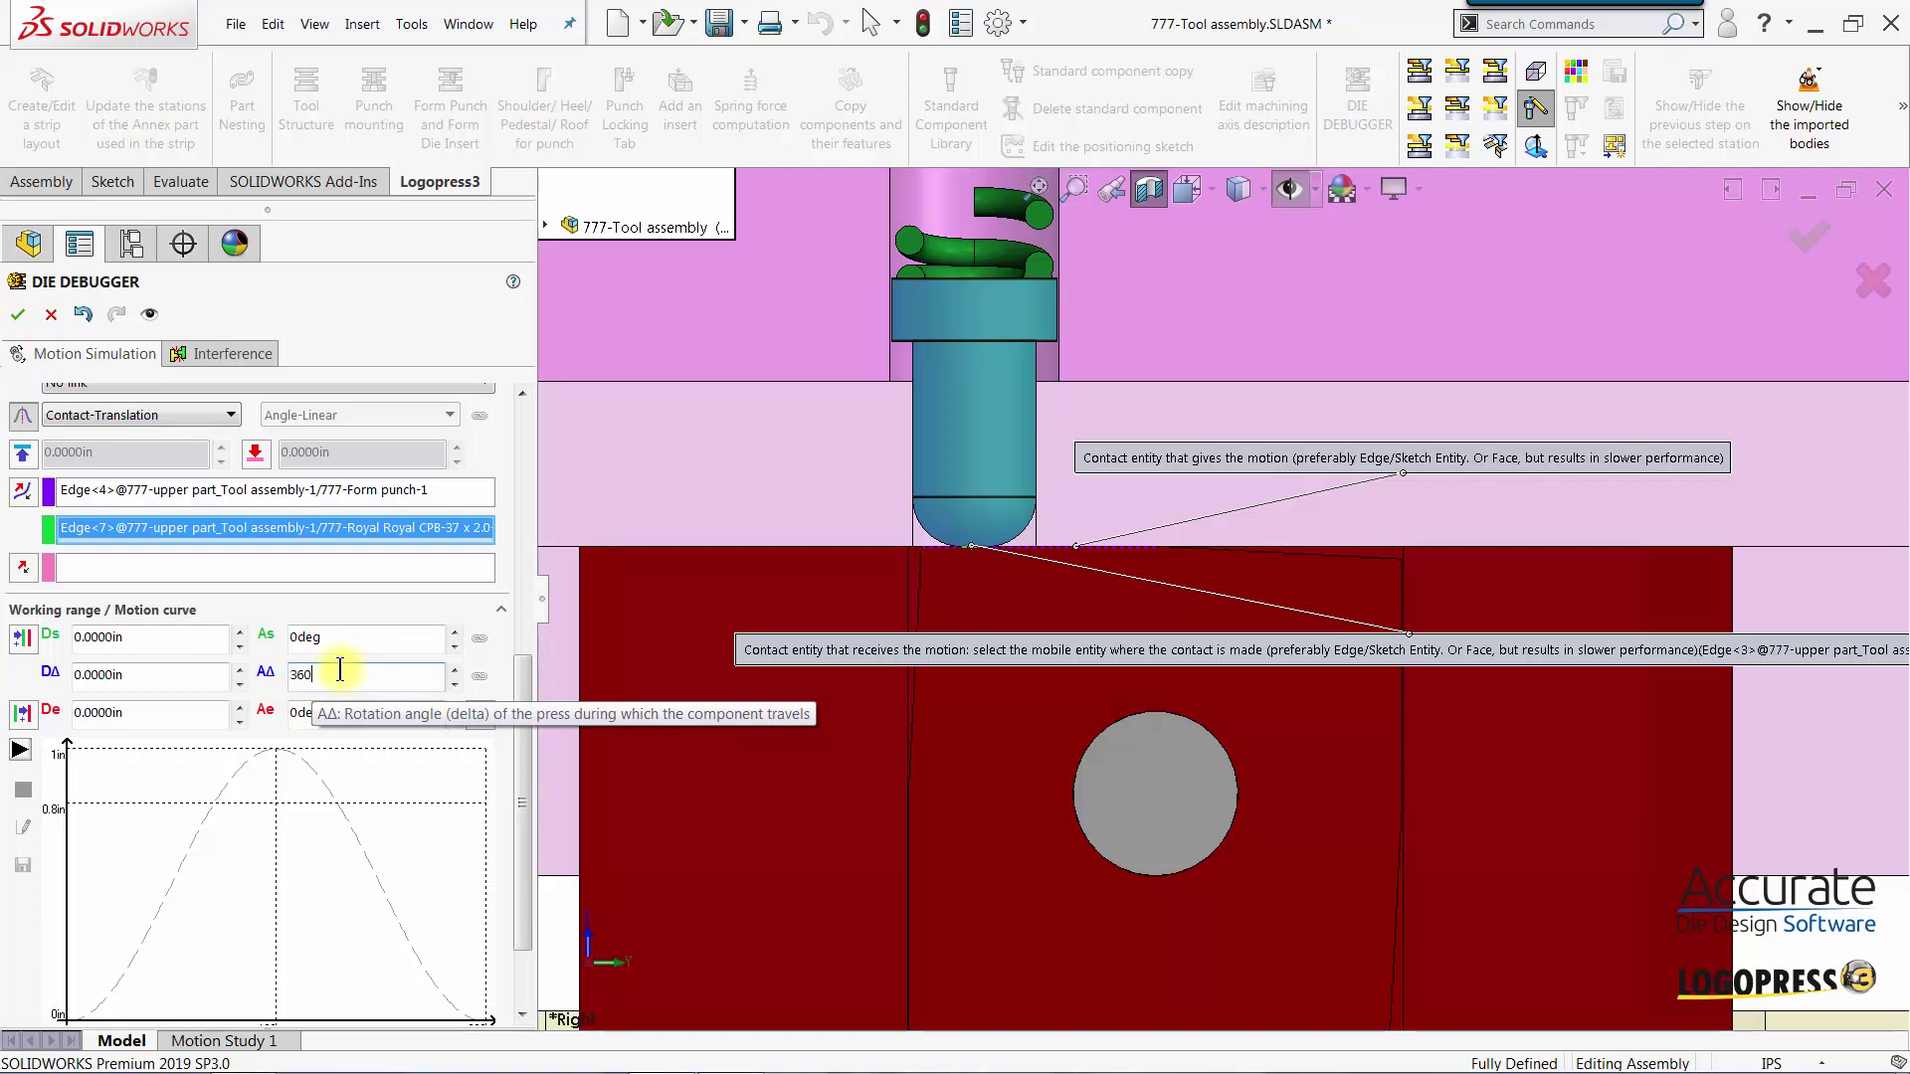
key("Return")
left_click(1263, 619)
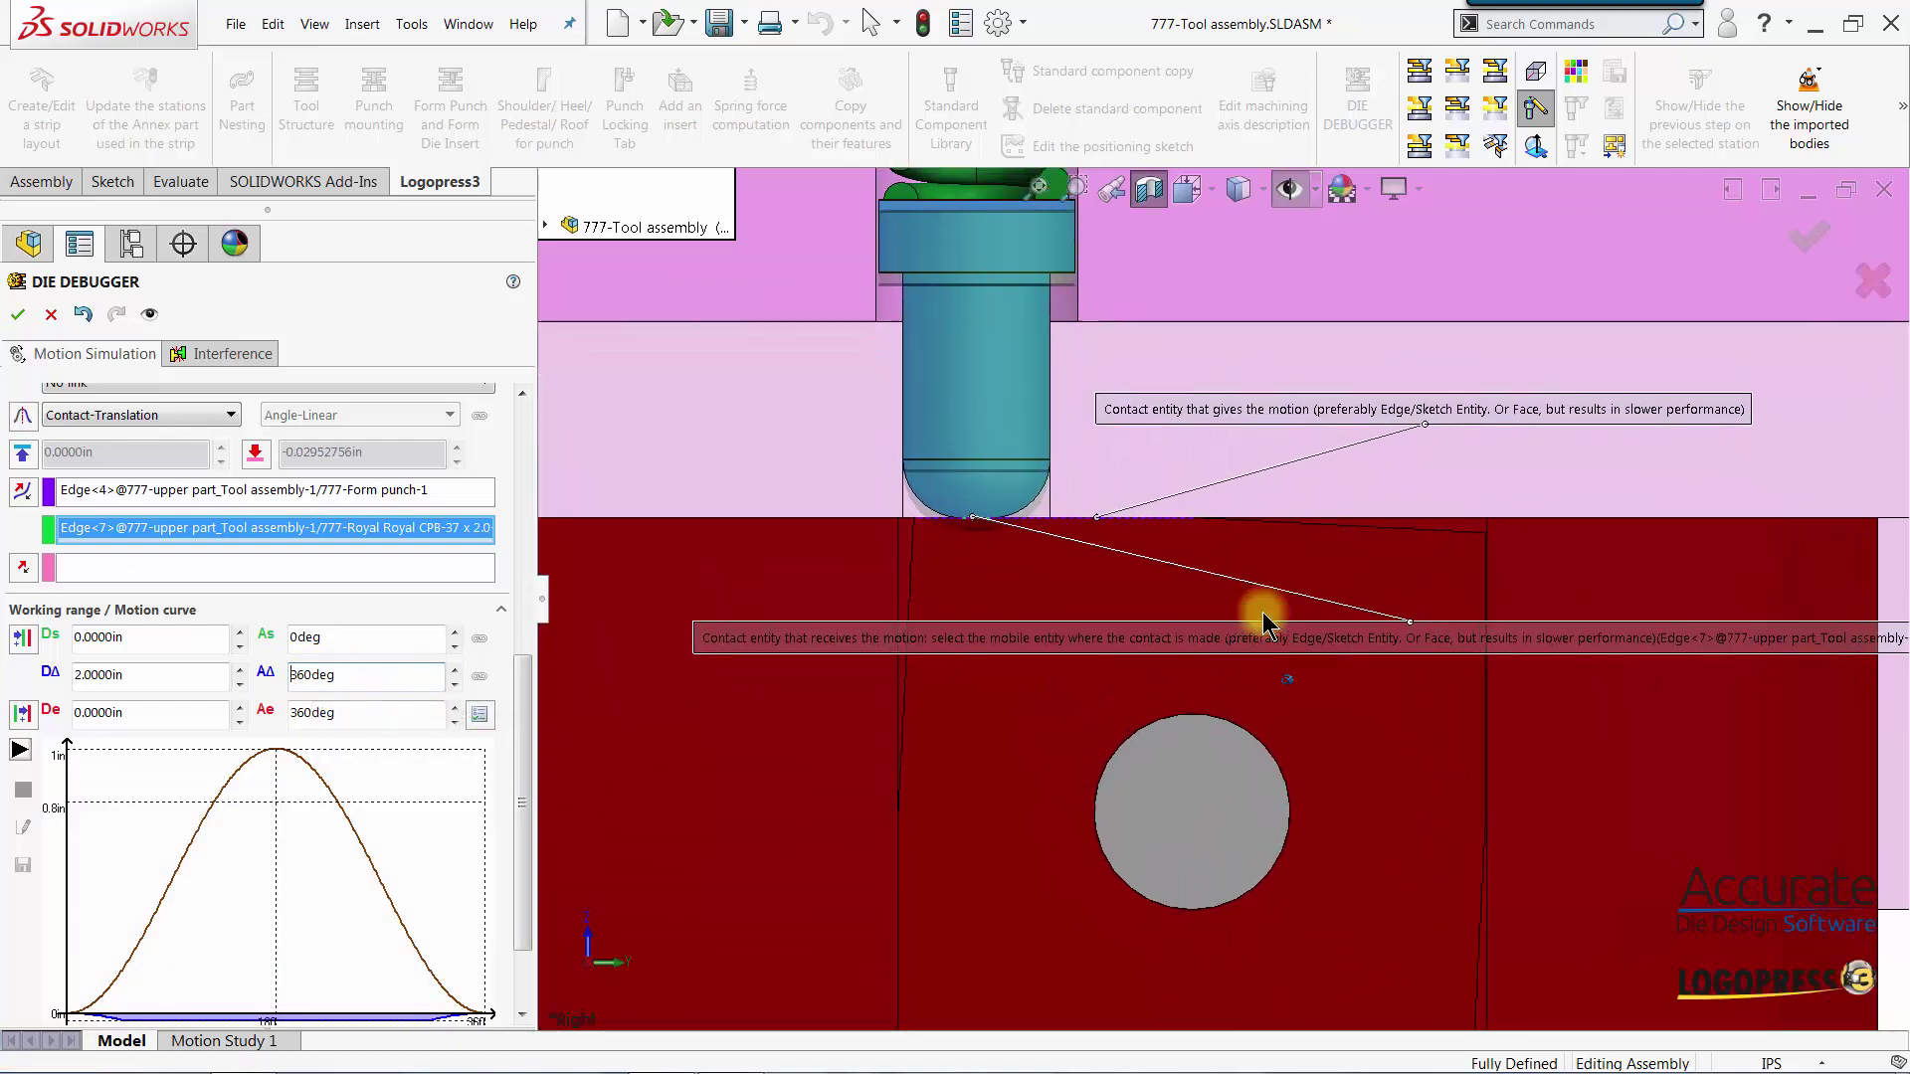
Play the press-cycle simulation with the new plunger sequence included
left_click(17, 752)
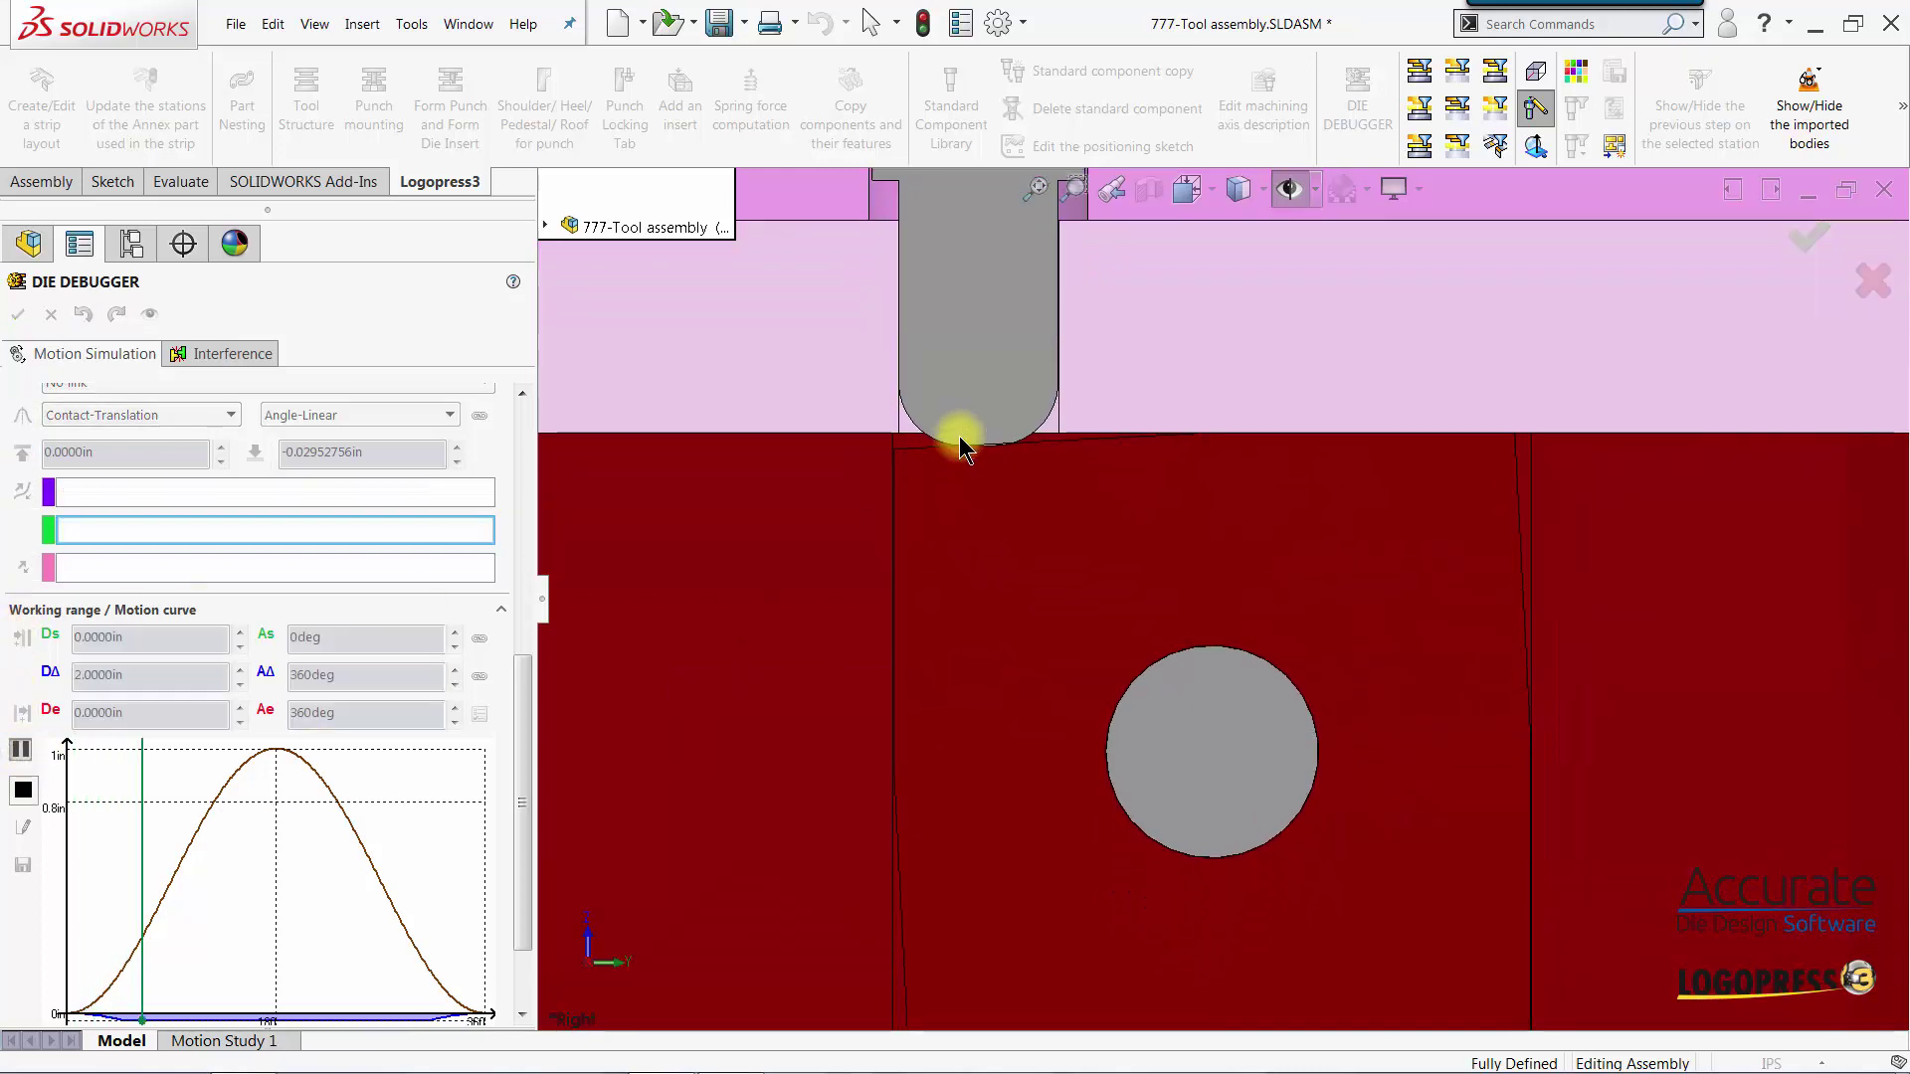